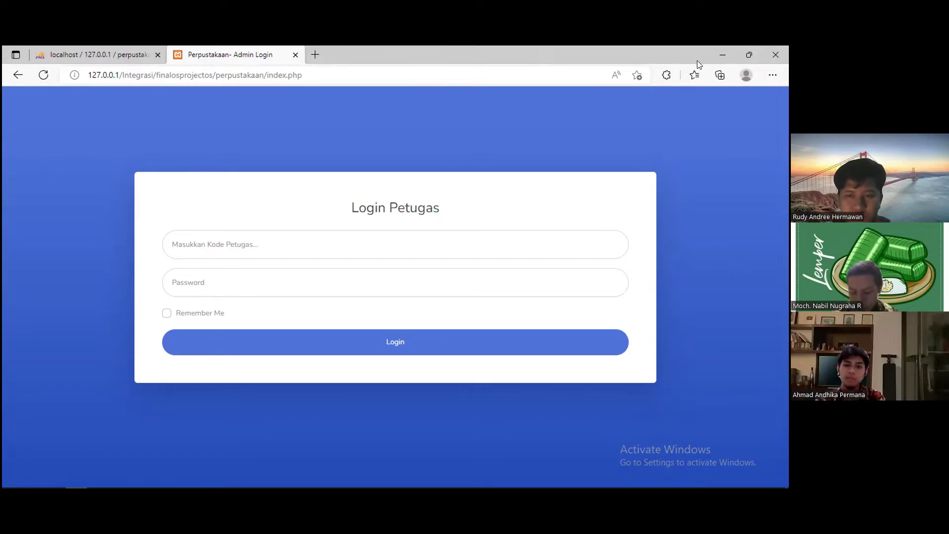
# - Bring the Aplikasi Perpustakaan desktop window forward from the taskbar, leaving the Edge login page
pyautogui.moveTo(224, 486)
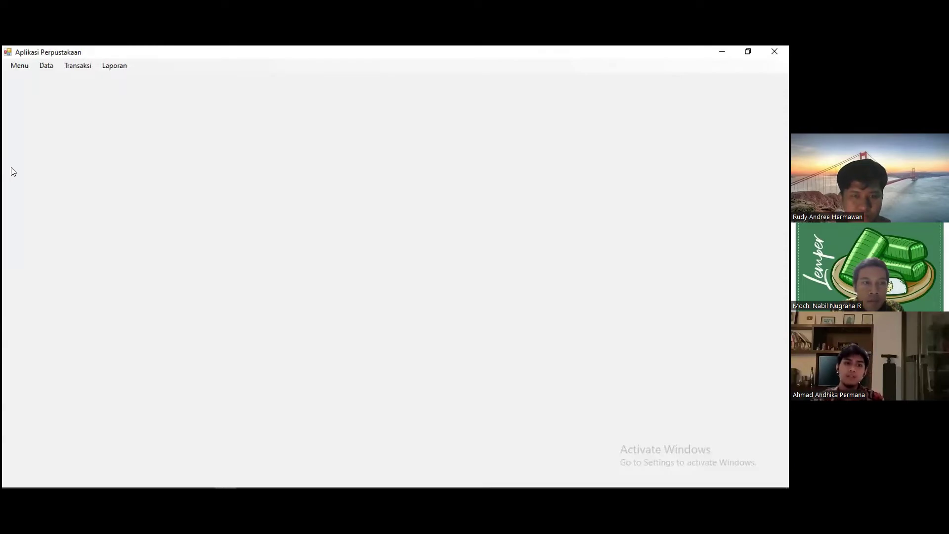
# - Browse the Menu, Data, Transaksi and Laporan menus, then open Data > Petugas
pyautogui.click(21, 66)
pyautogui.press('Escape')
pyautogui.press('Down')
pyautogui.moveTo(40, 70)
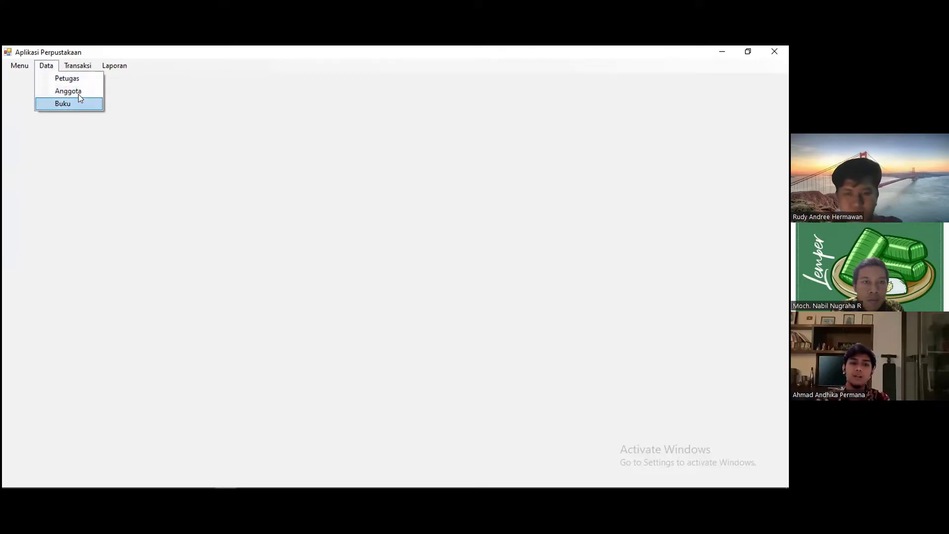
pyautogui.moveTo(77, 69)
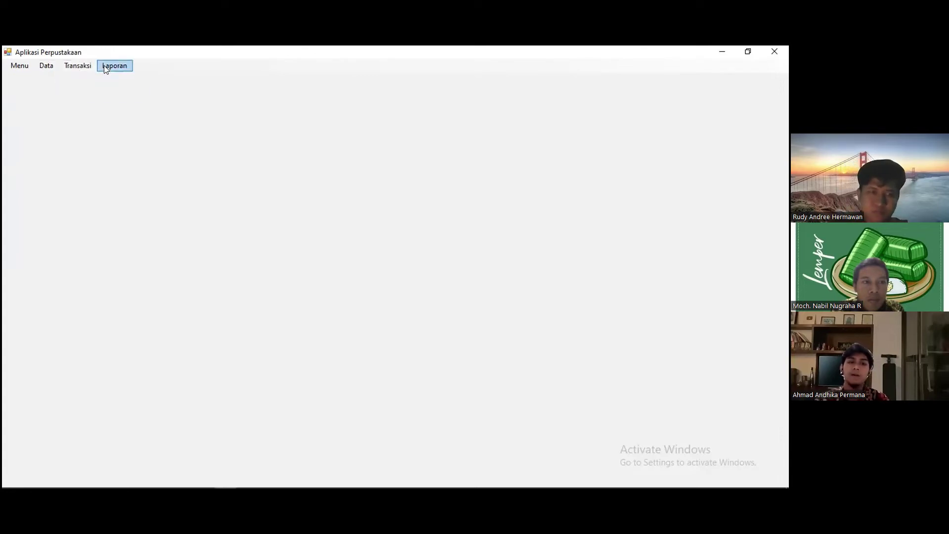
pyautogui.click(45, 71)
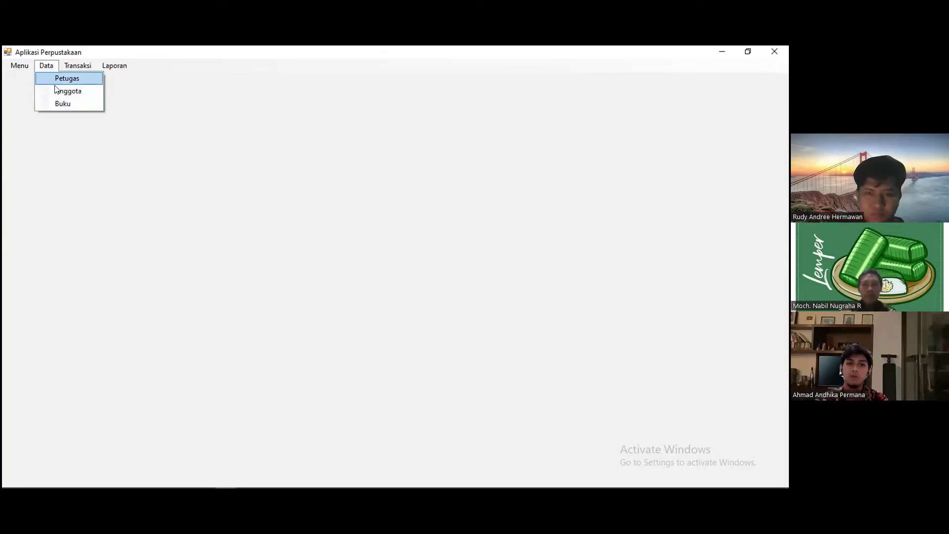
pyautogui.press('Return')
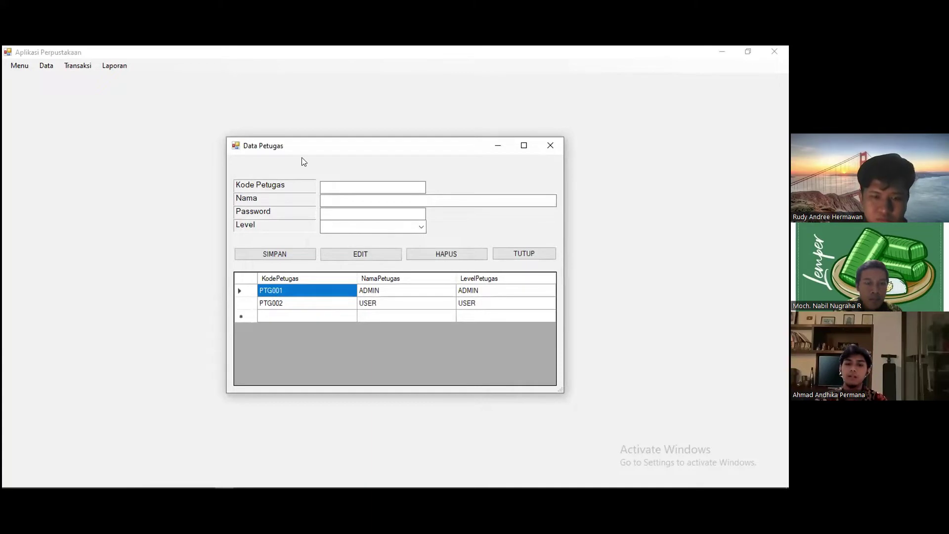
# - Enter new staff PTG003 named ANDHIKA with a password and ADMIN level
pyautogui.click(341, 184)
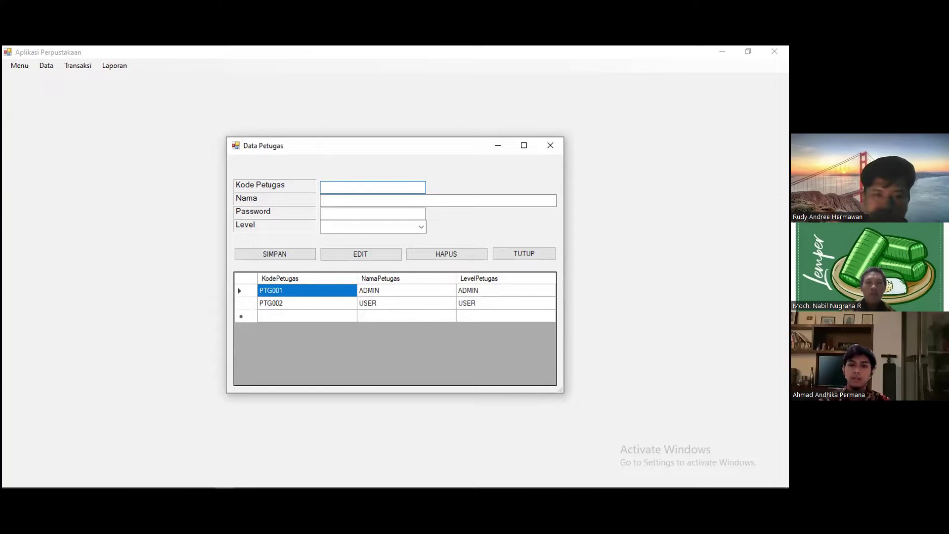
pyautogui.write('PTG003')
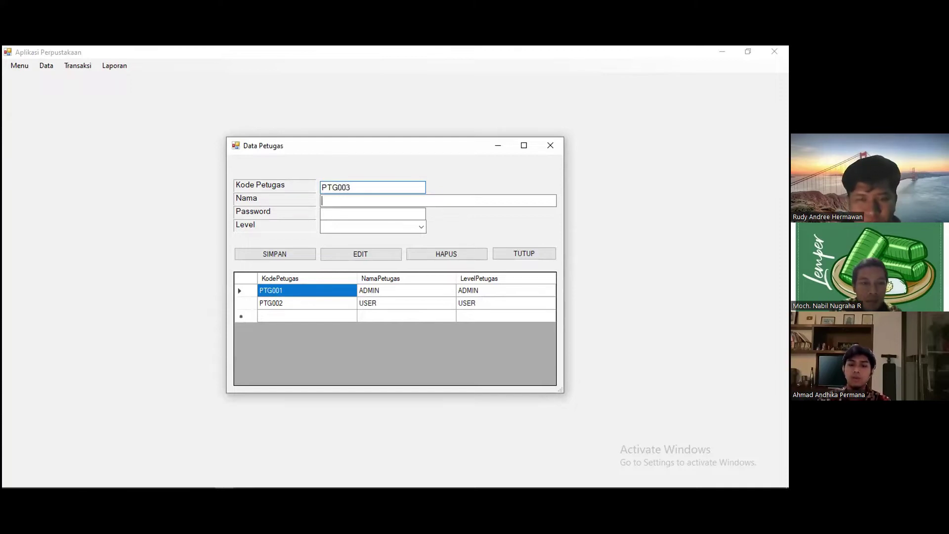
pyautogui.press('Tab')
pyautogui.write('ANDHIKA')
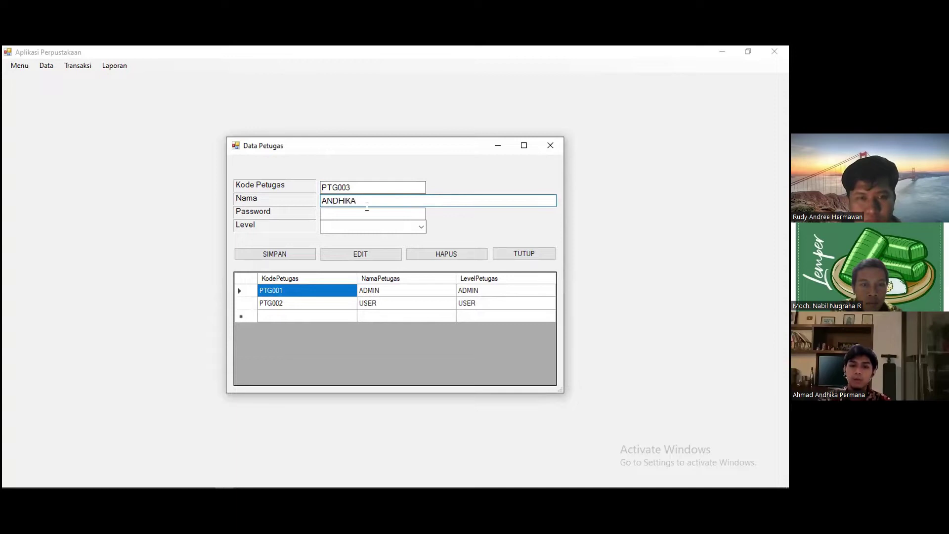
pyautogui.click(367, 211)
pyautogui.write('****')
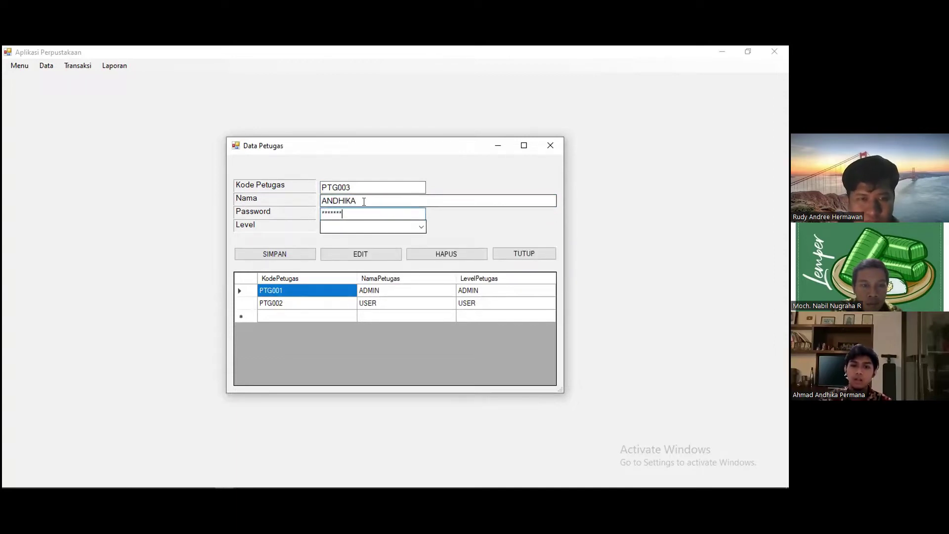
pyautogui.click(361, 226)
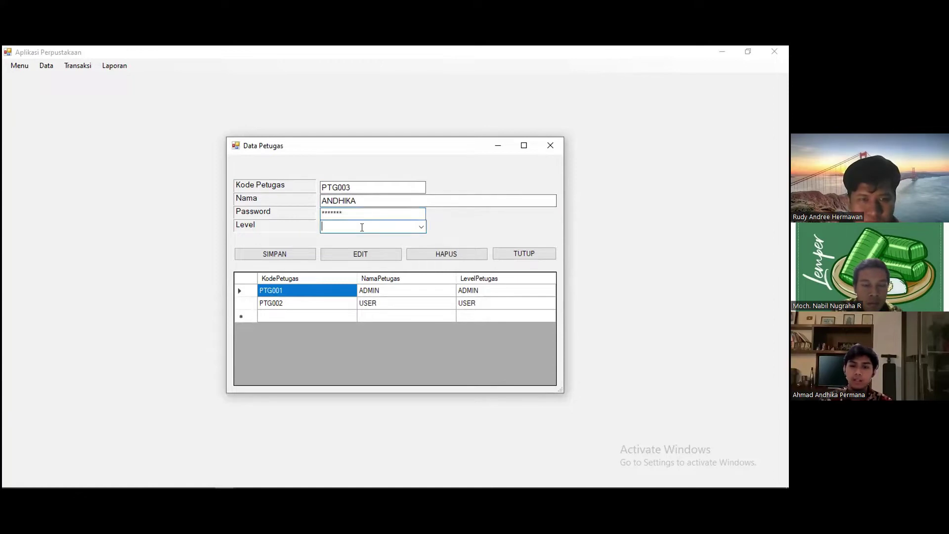
pyautogui.click(420, 228)
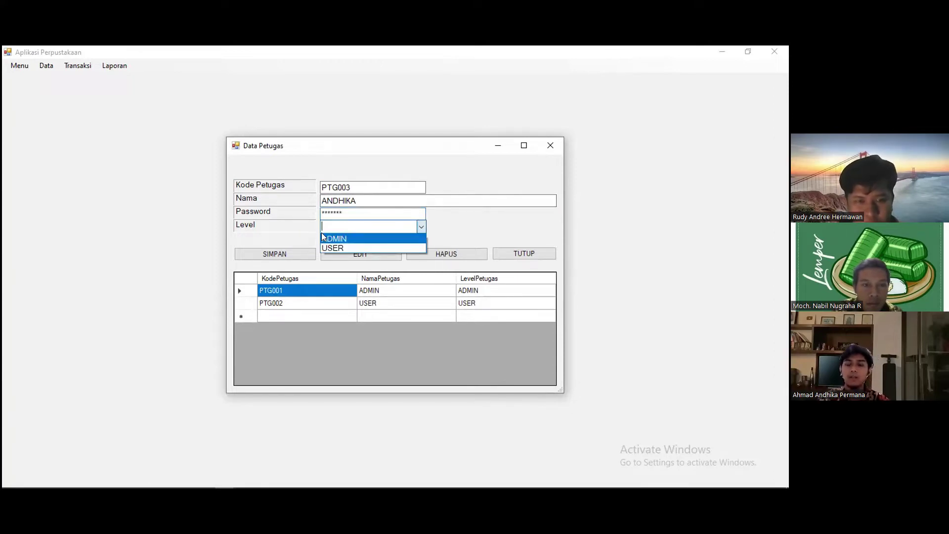
pyautogui.click(291, 257)
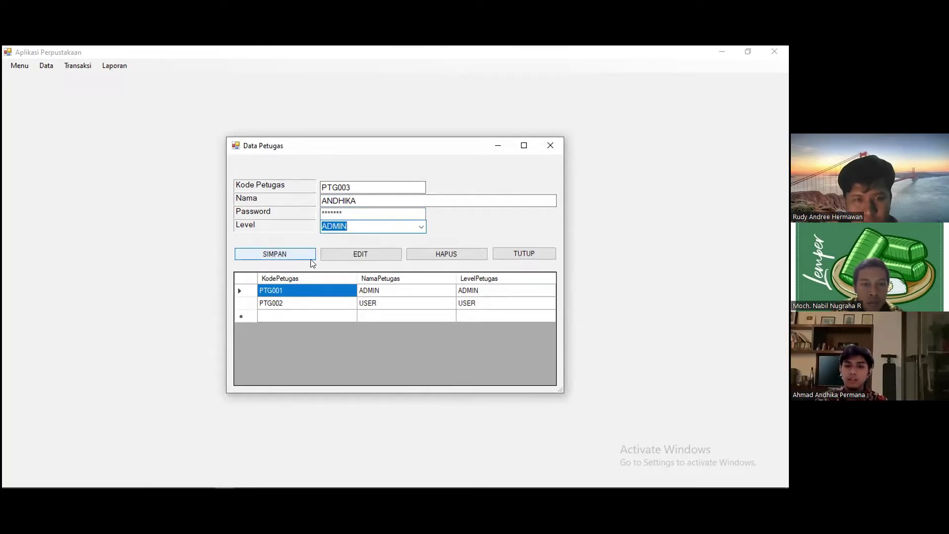
# - Save the record with SIMPAN and accept the SQL Server and MySQL confirmations
pyautogui.click(311, 257)
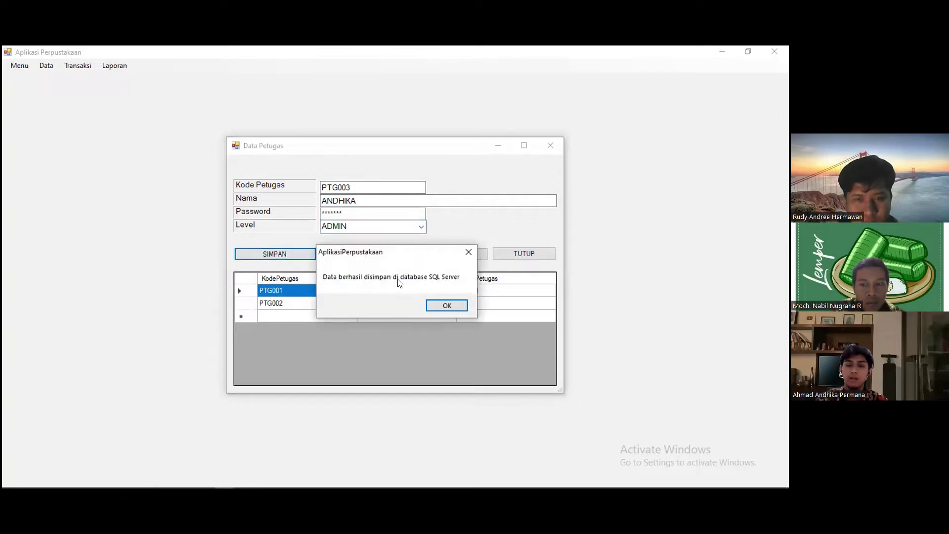
pyautogui.press('Return')
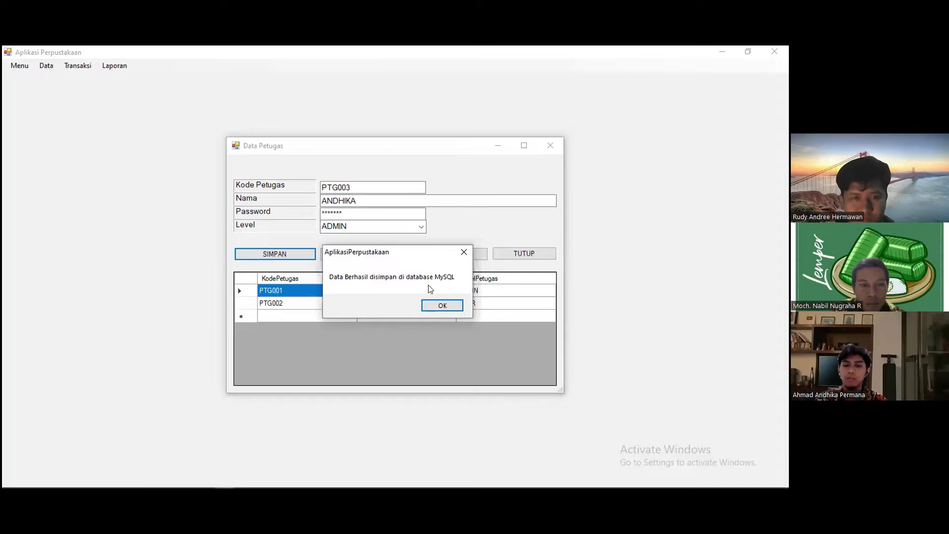
pyautogui.click(438, 305)
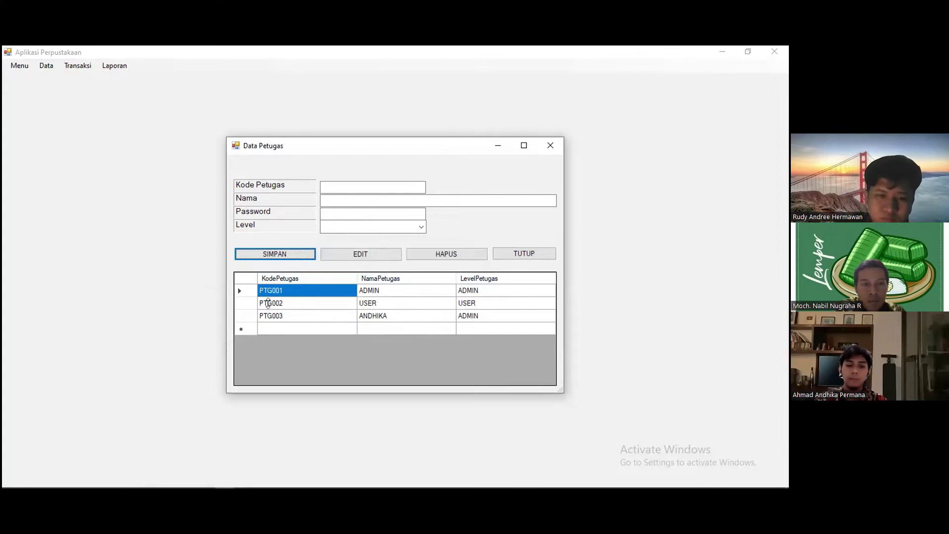
# - Check that SSMS's TABLE_PETUGAS now lists PTG003, then bring up the Edge login page
pyautogui.moveTo(241, 482)
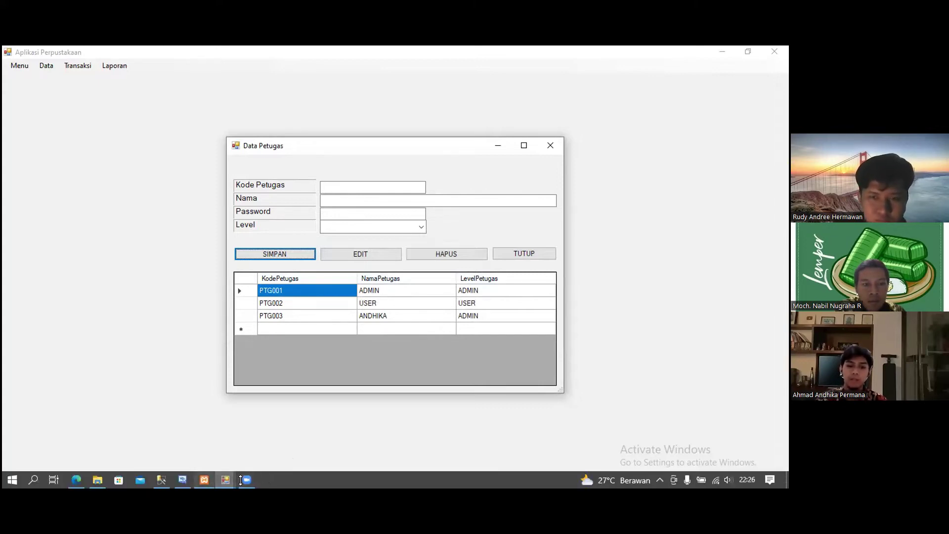
pyautogui.moveTo(207, 481)
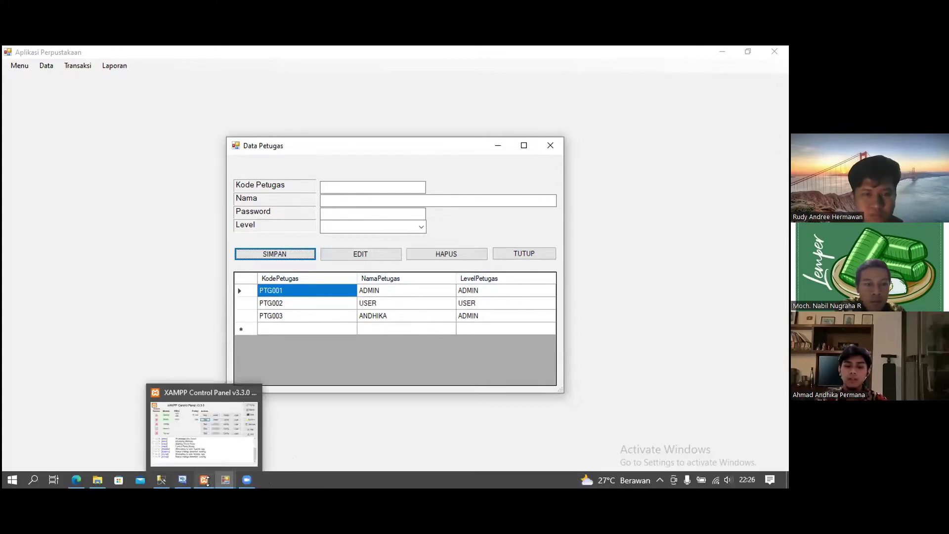
pyautogui.moveTo(169, 481)
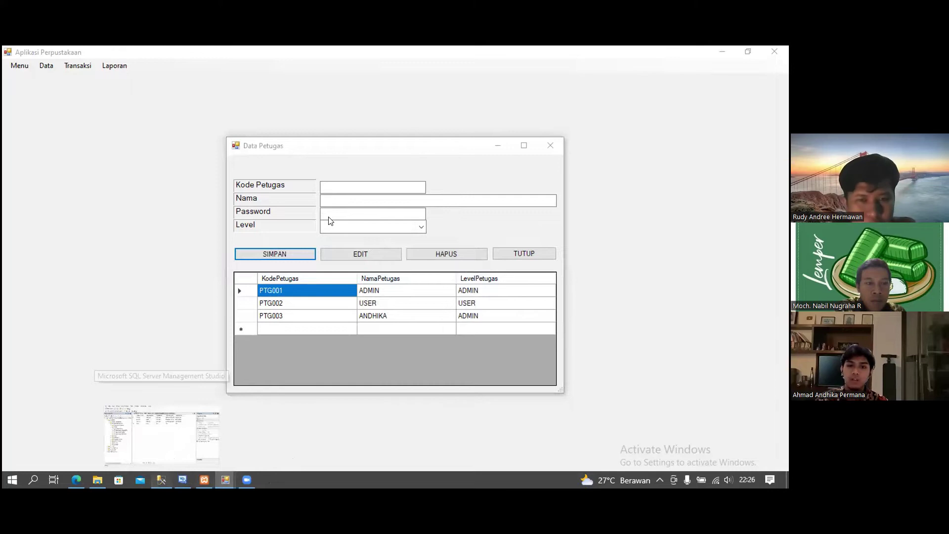
pyautogui.click(162, 435)
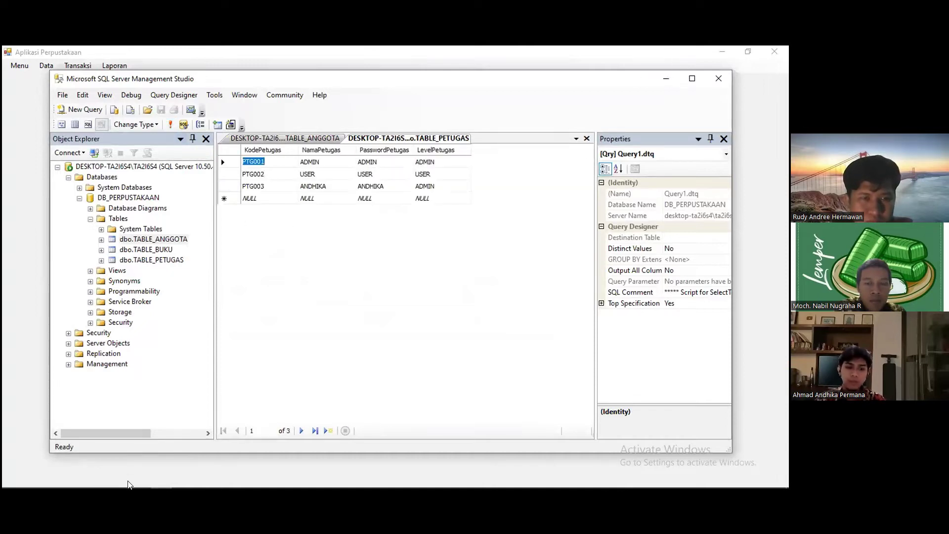
pyautogui.click(85, 477)
pyautogui.click(79, 480)
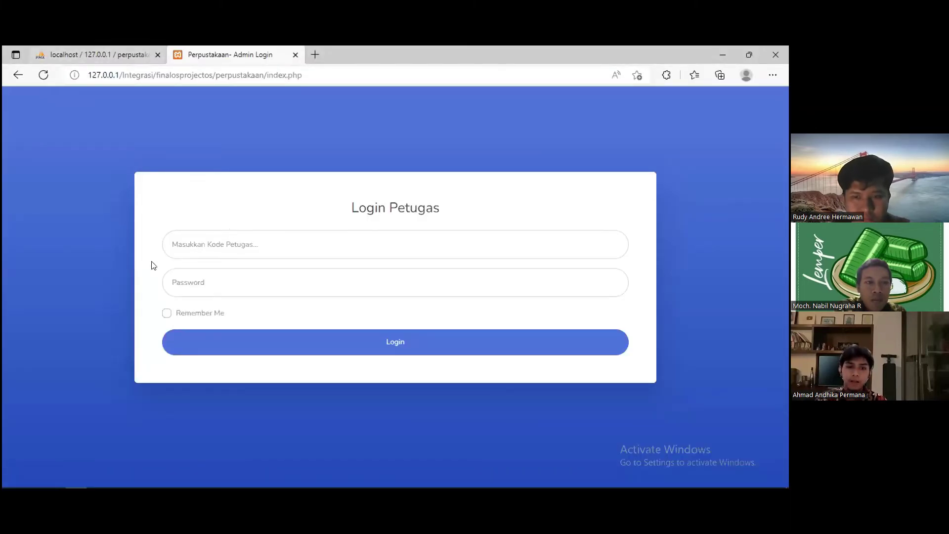
# - Check PTG003 in phpMyAdmin's petugas table, then log into the web app with the saved code and password
pyautogui.hotkey('ctrl', 'Tab')
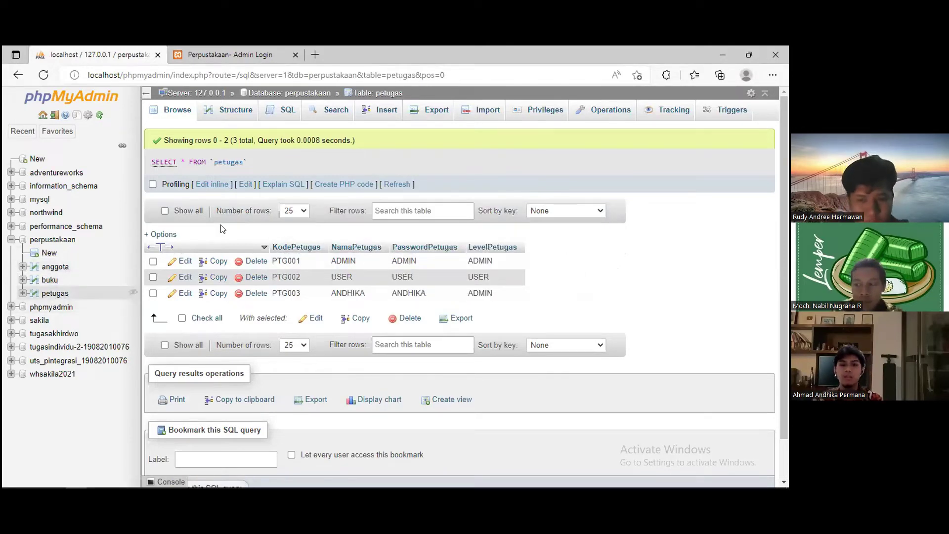
pyautogui.hotkey('ctrl', 'Tab')
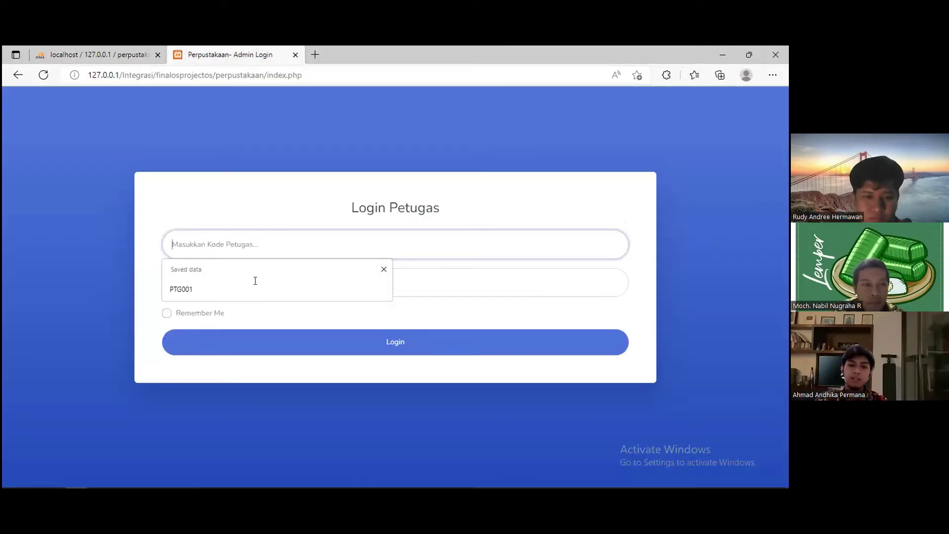
pyautogui.click(255, 283)
pyautogui.write('a')
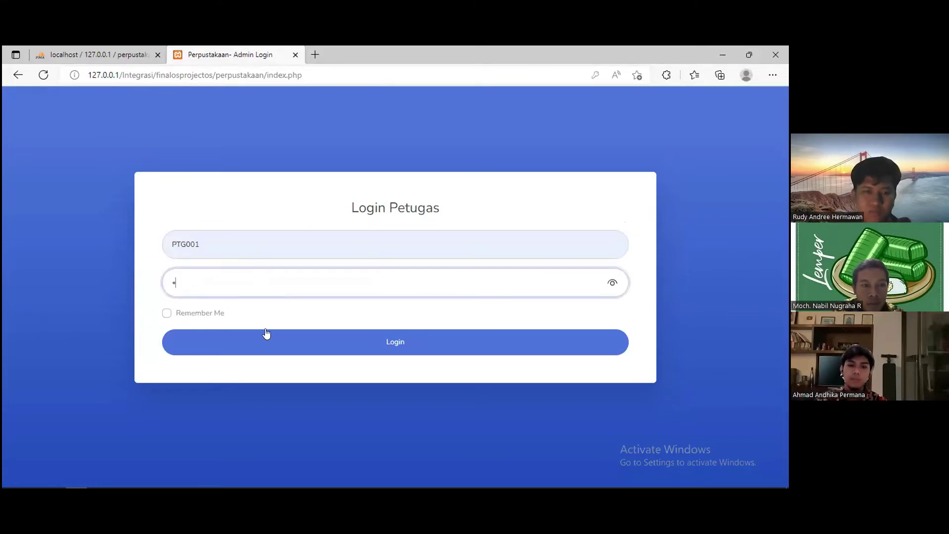
pyautogui.write('dmin')
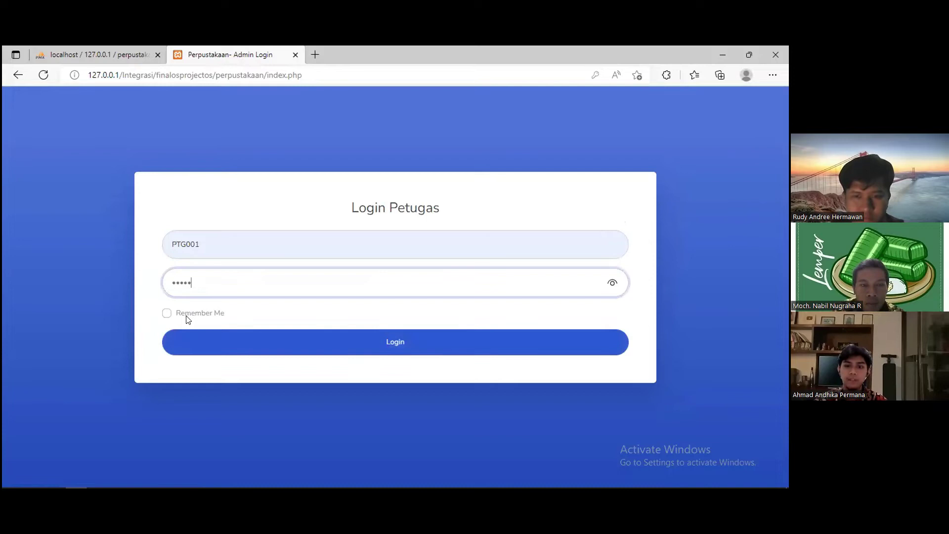
pyautogui.click(209, 338)
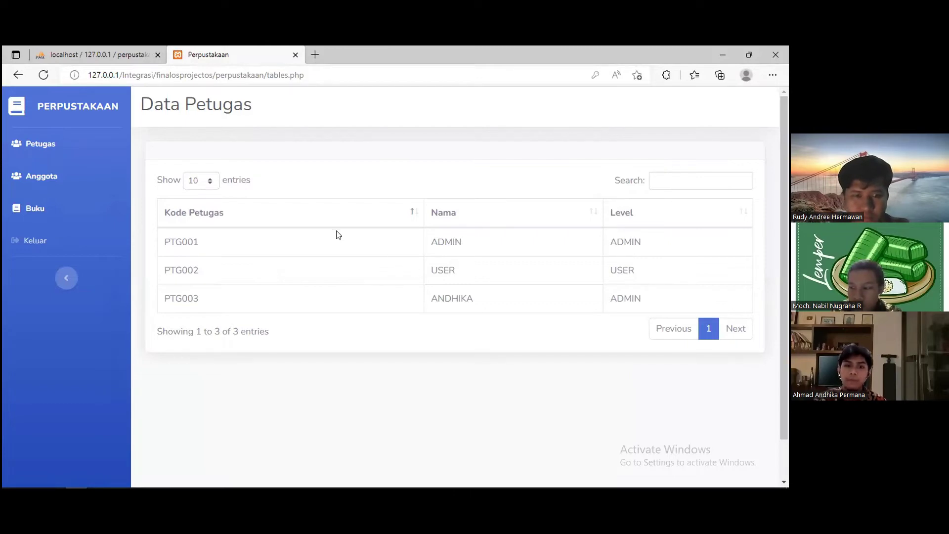
# - Sort the Data Petugas list by Kode Petugas, then Nama, and finally Level
pyautogui.click(228, 218)
pyautogui.click(241, 216)
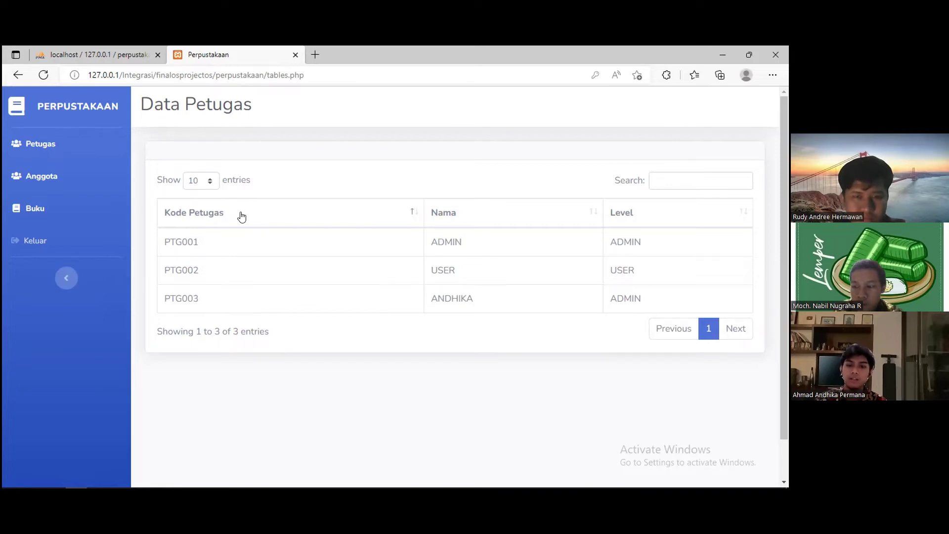
pyautogui.click(482, 210)
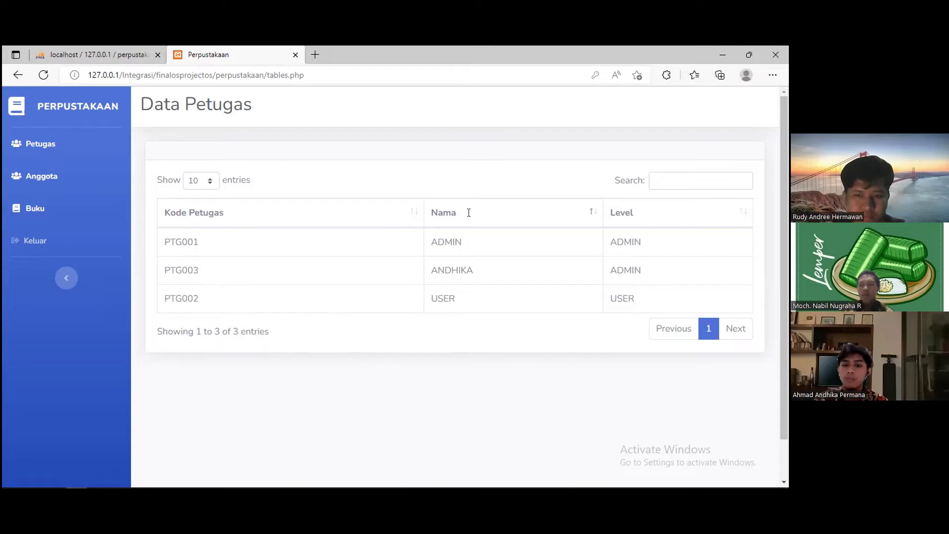
pyautogui.click(468, 211)
pyautogui.click(541, 203)
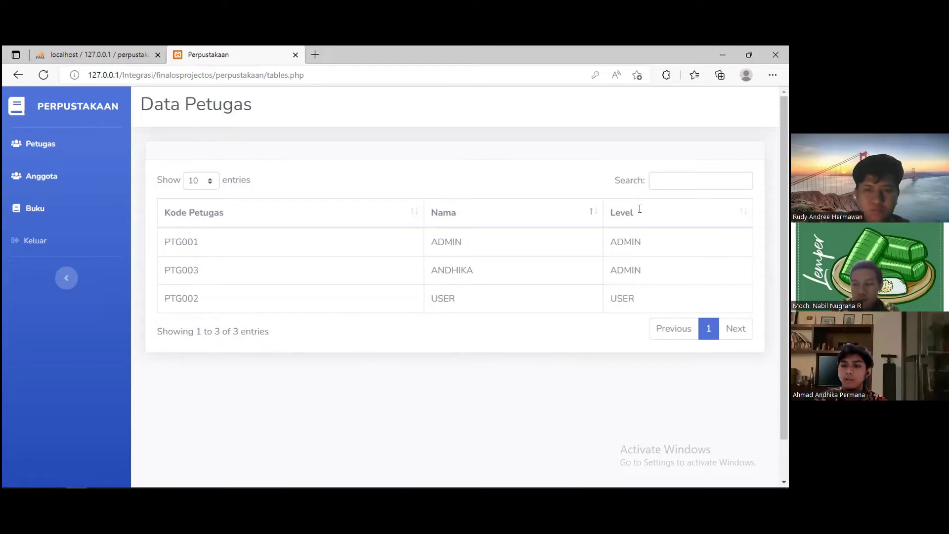
pyautogui.press('Return')
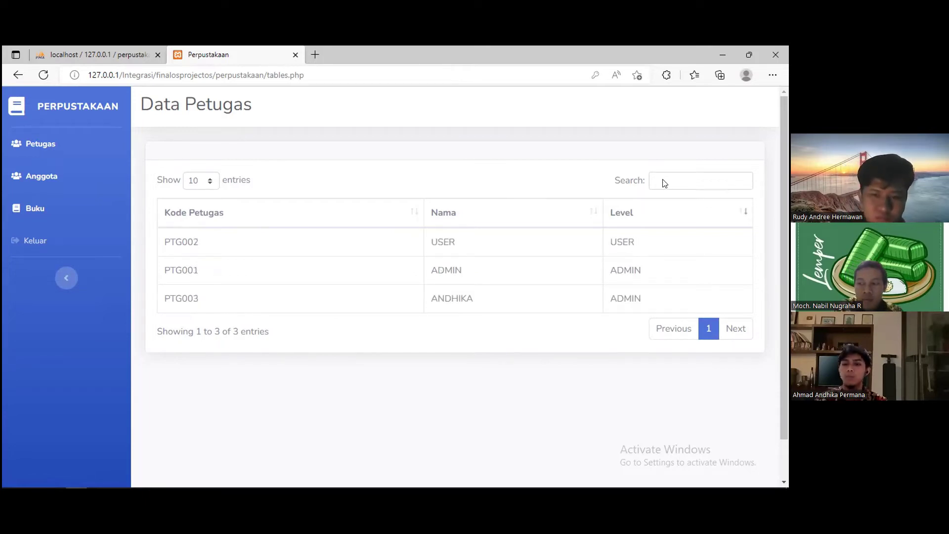
# - Search the staff list for 'AND', clear the search, and return to the desktop app
pyautogui.click(665, 183)
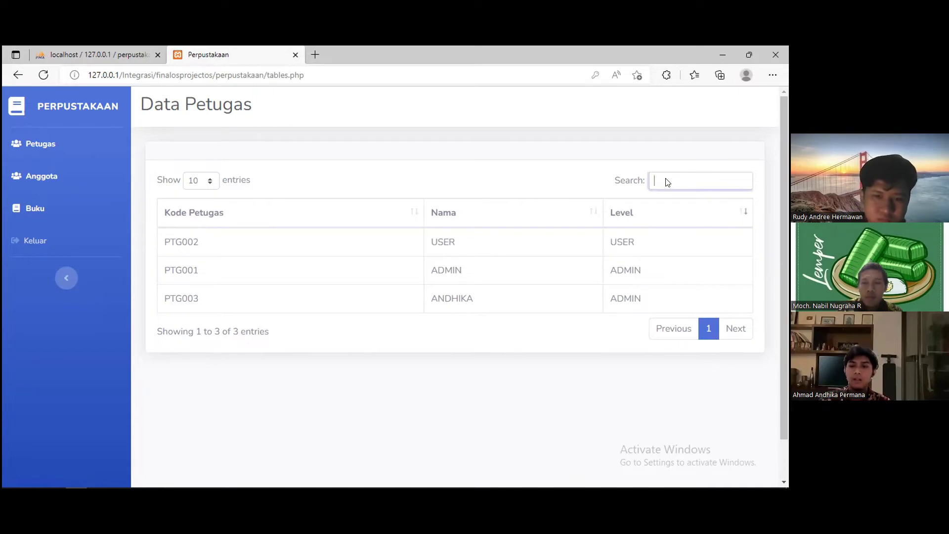
pyautogui.write('AND')
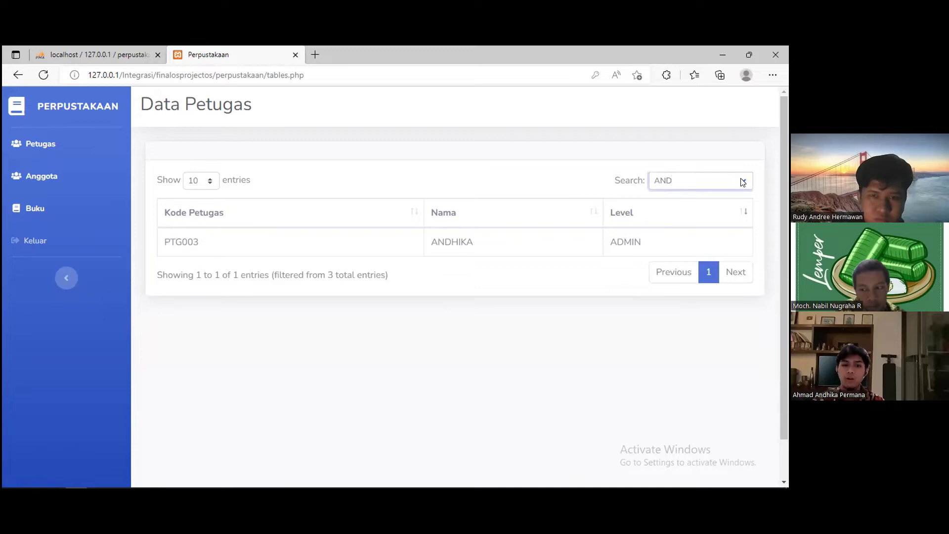
pyautogui.click(742, 182)
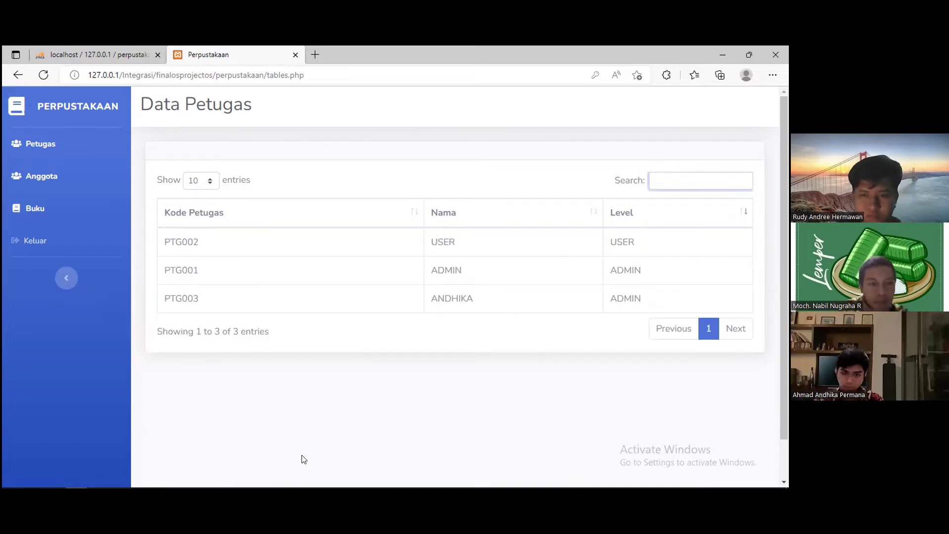
pyautogui.moveTo(297, 467)
pyautogui.click(218, 480)
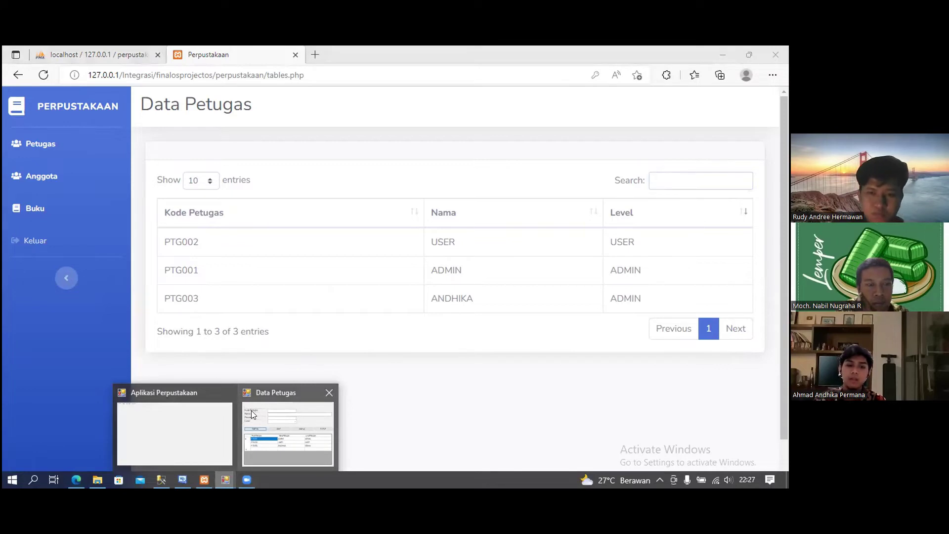
# - Load staff PTG003's details into the Data Petugas form
pyautogui.click(251, 410)
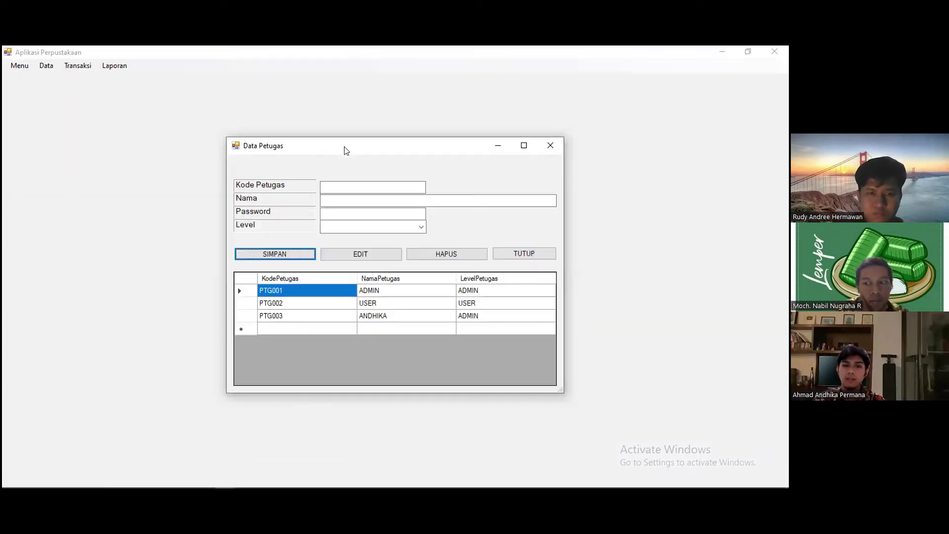
pyautogui.click(368, 190)
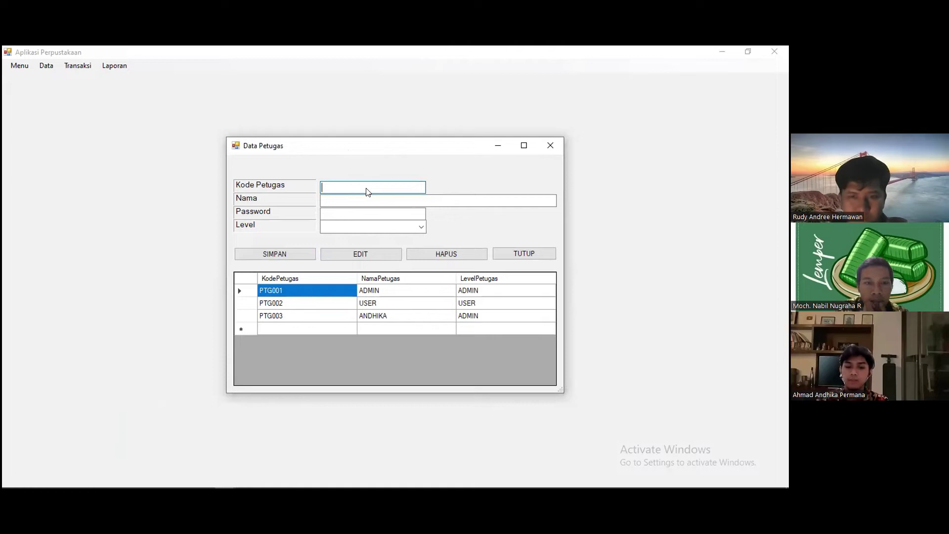
pyautogui.write('PTG')
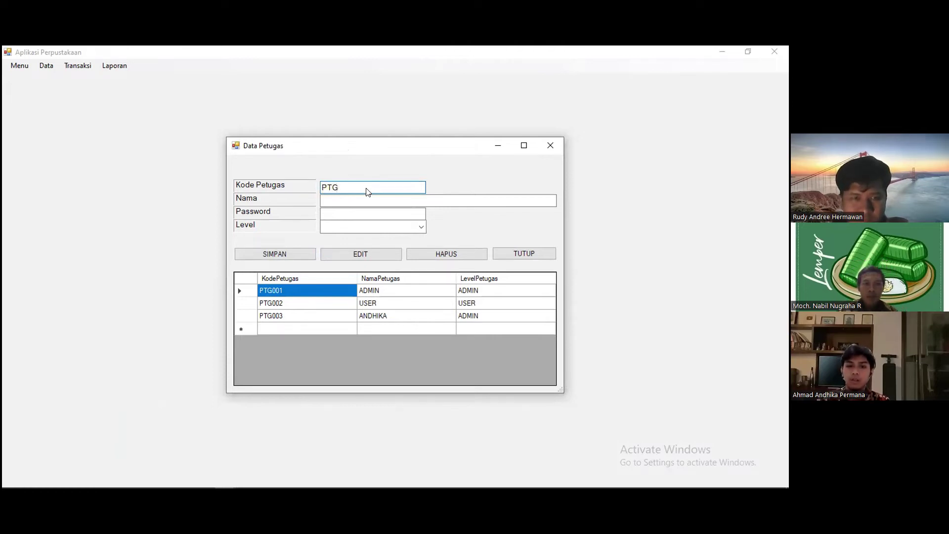
pyautogui.write('003')
pyautogui.press('Return')
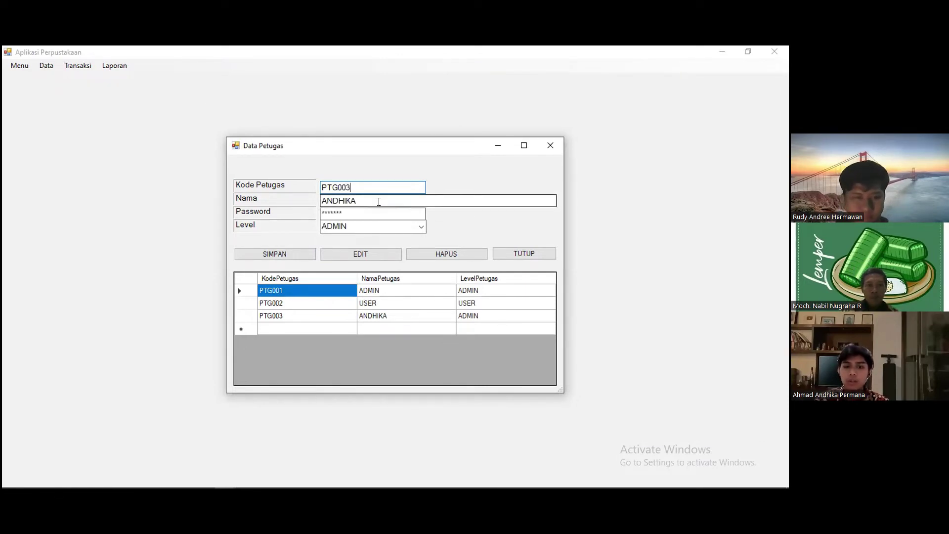
# - Shorten the name ANDHIKA to DHIKA, save with EDIT, and confirm both database messages
pyautogui.click(338, 198)
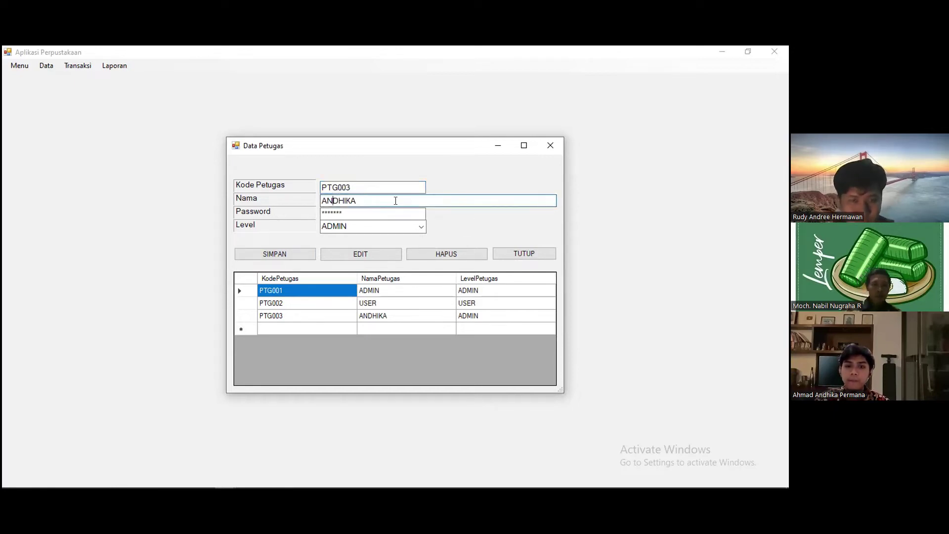
pyautogui.press('BackSpace')
pyautogui.press('BackSpace')
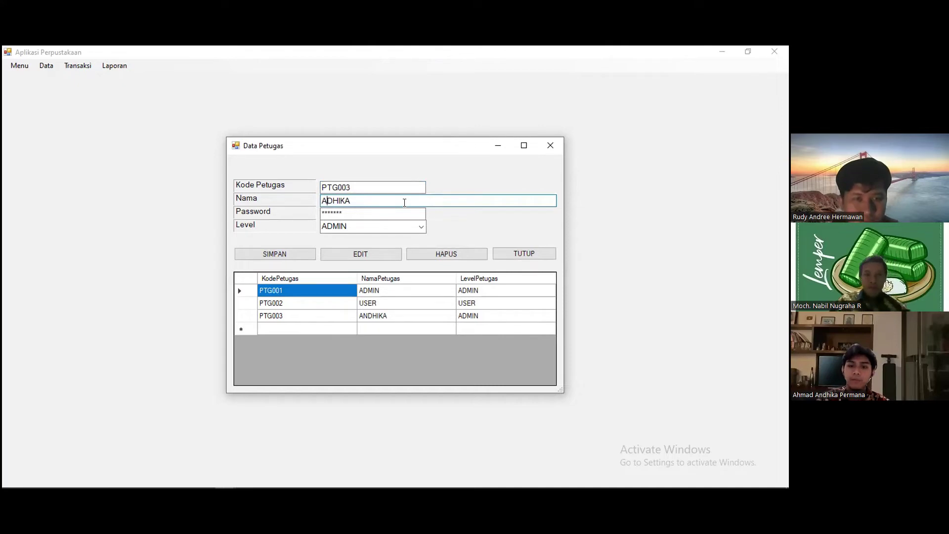
pyautogui.click(385, 257)
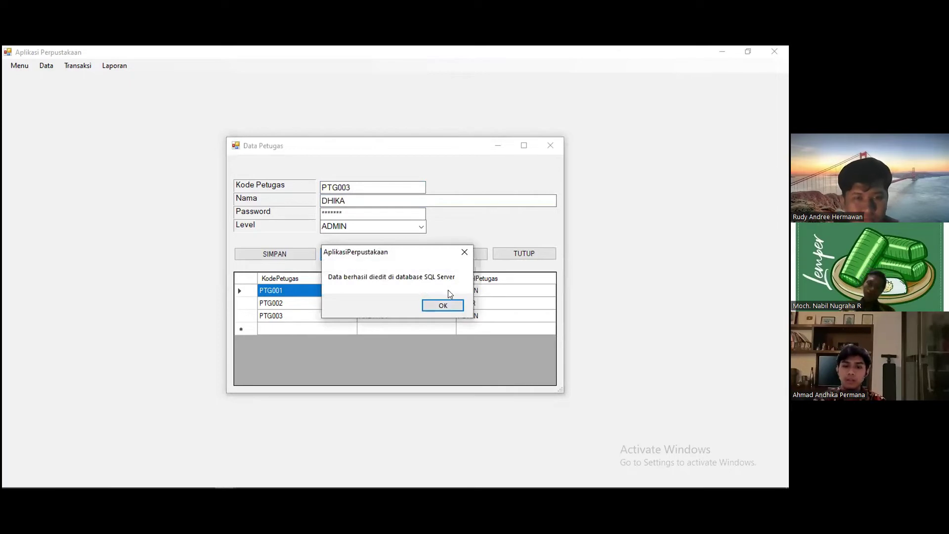
pyautogui.click(447, 302)
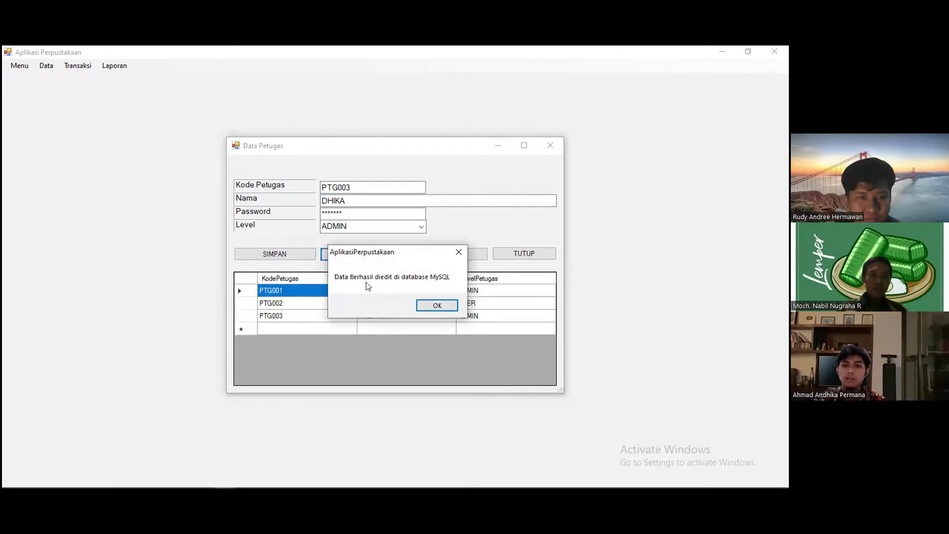
pyautogui.click(446, 303)
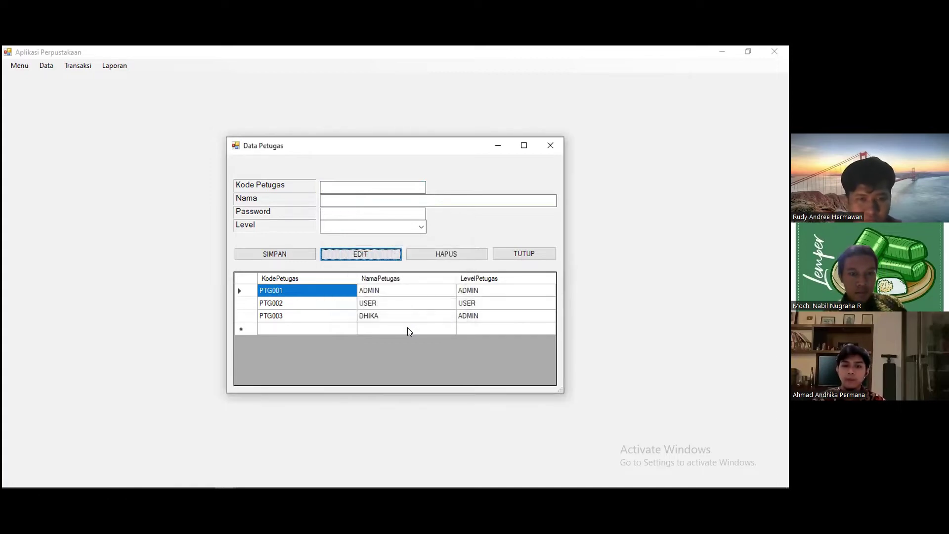
pyautogui.click(367, 329)
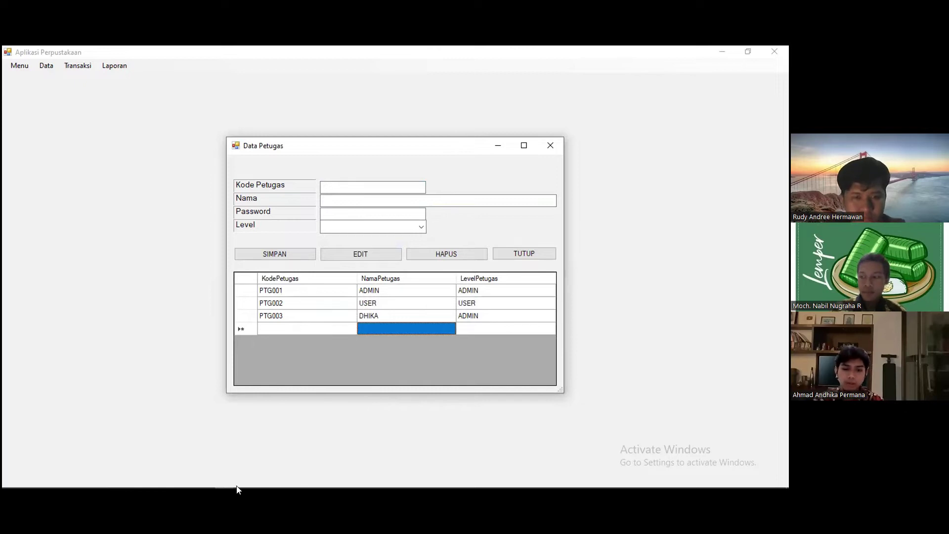
pyautogui.moveTo(197, 482)
pyautogui.click(159, 481)
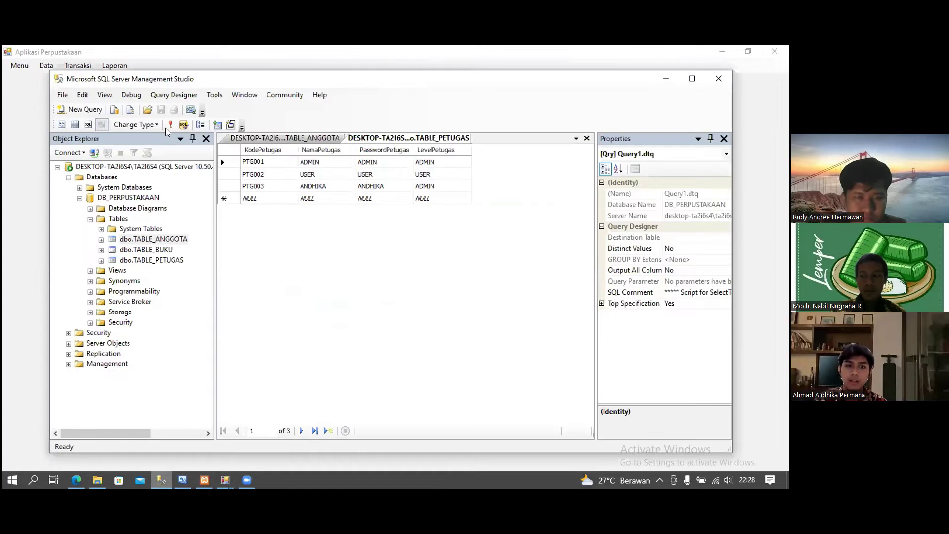
# - Re-run the TABLE_PETUGAS query in SSMS to show PTG003 as DHIKA, then return to the app
pyautogui.click(171, 125)
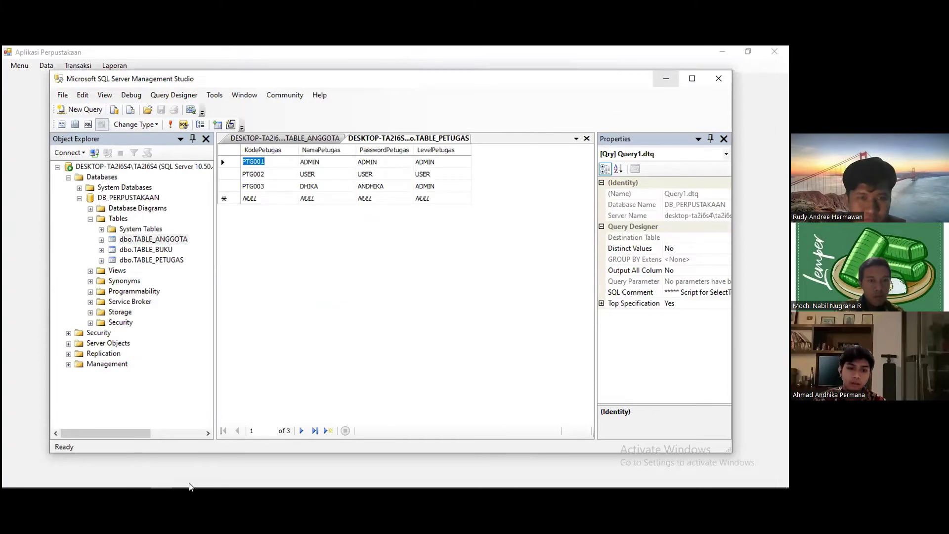
pyautogui.click(77, 486)
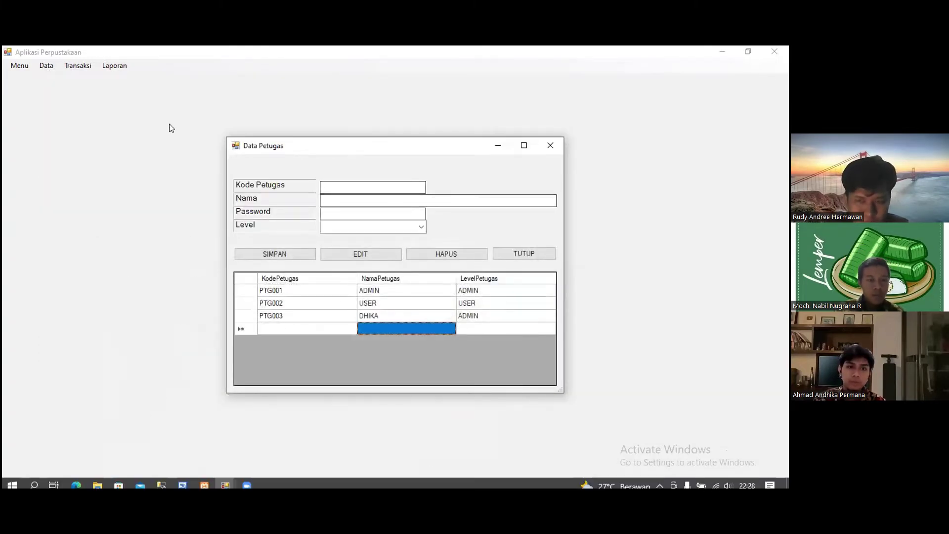
# - Reload phpMyAdmin's petugas table and the Perpustakaan Data Petugas page so both show PTG003 as DHIKA
pyautogui.hotkey('alt', 'Tab')
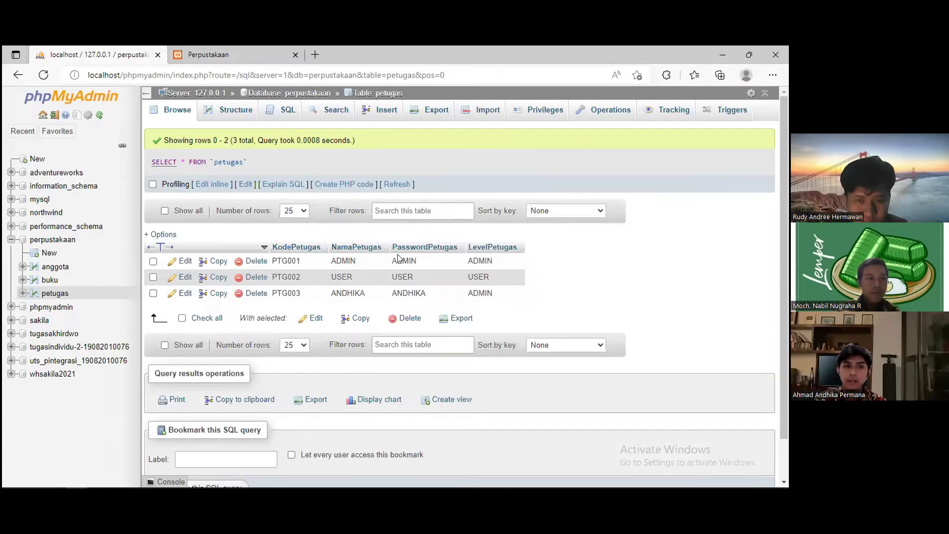
pyautogui.click(45, 75)
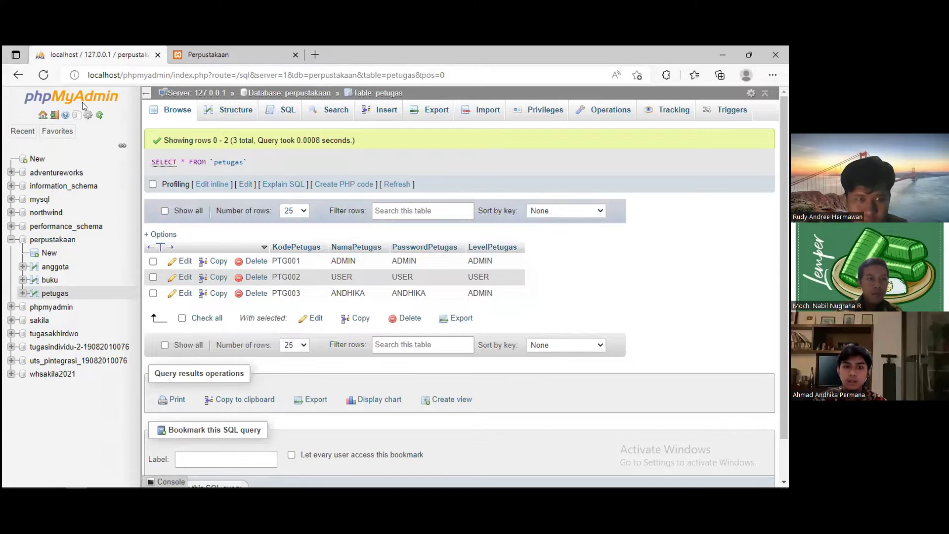
pyautogui.press('F5')
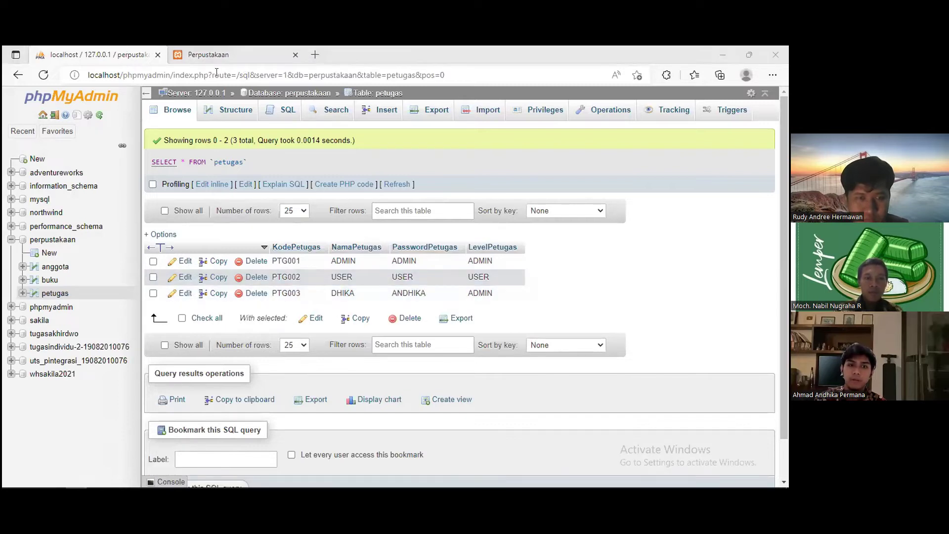
pyautogui.hotkey('ctrl', 'Tab')
pyautogui.click(44, 75)
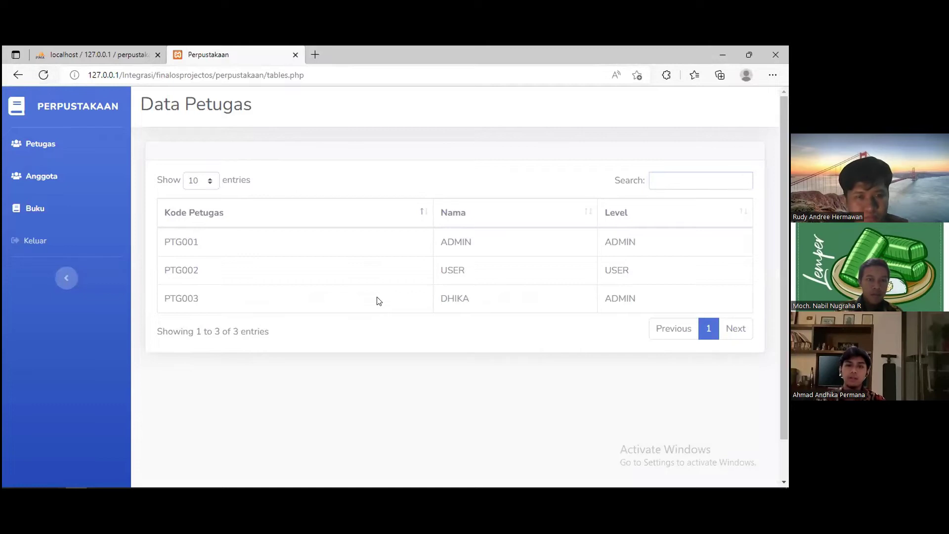
# - Glance at the XAMPP Control Panel, return to the updated Data Petugas page, then switch to the desktop app
pyautogui.moveTo(220, 481)
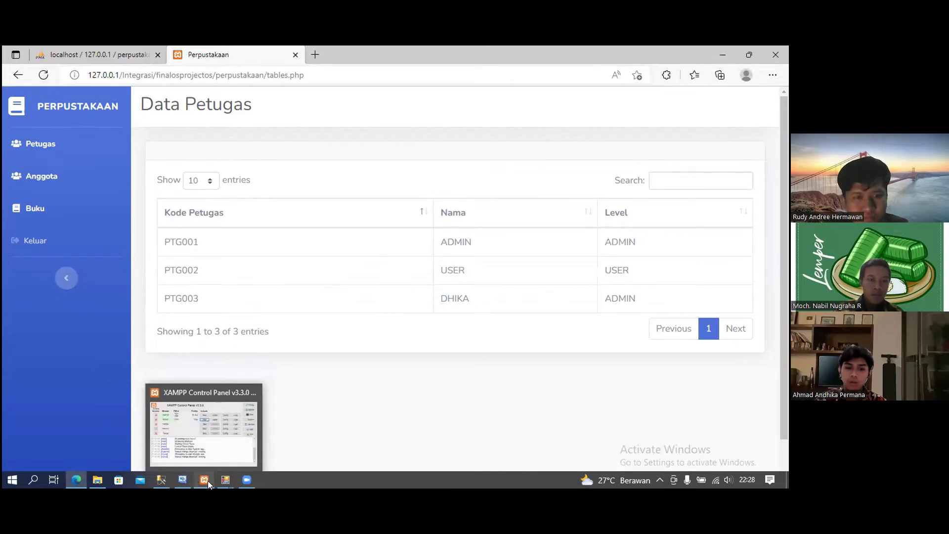
pyautogui.click(207, 480)
pyautogui.click(245, 446)
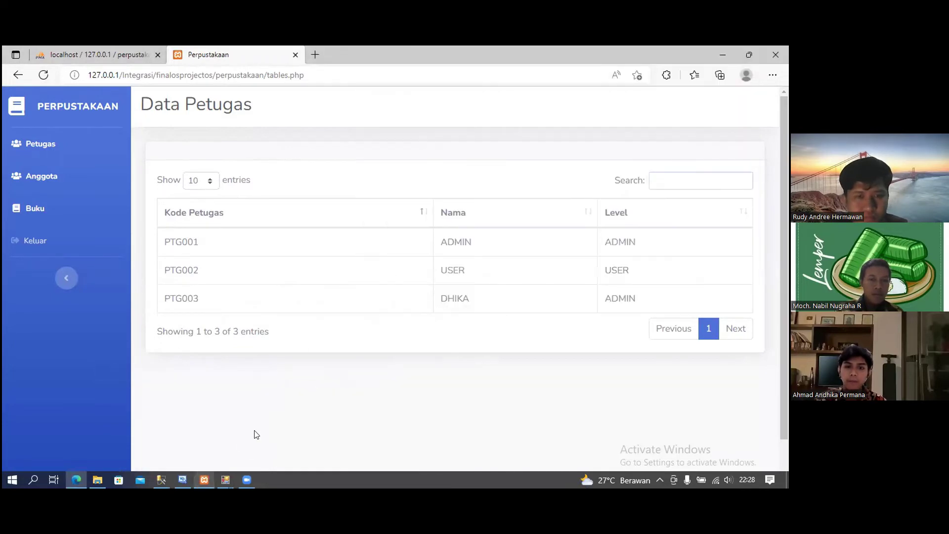
pyautogui.hotkey('alt', 'Tab')
# - Load staff PTG003, delete it, and acknowledge both the SQL Server and MySQL confirmations
pyautogui.write('PTG003')
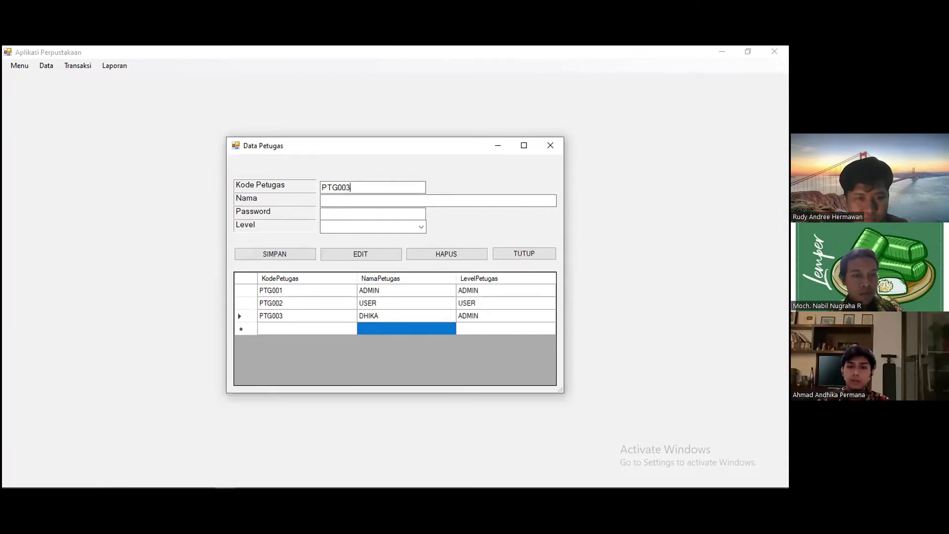
pyautogui.press('Return')
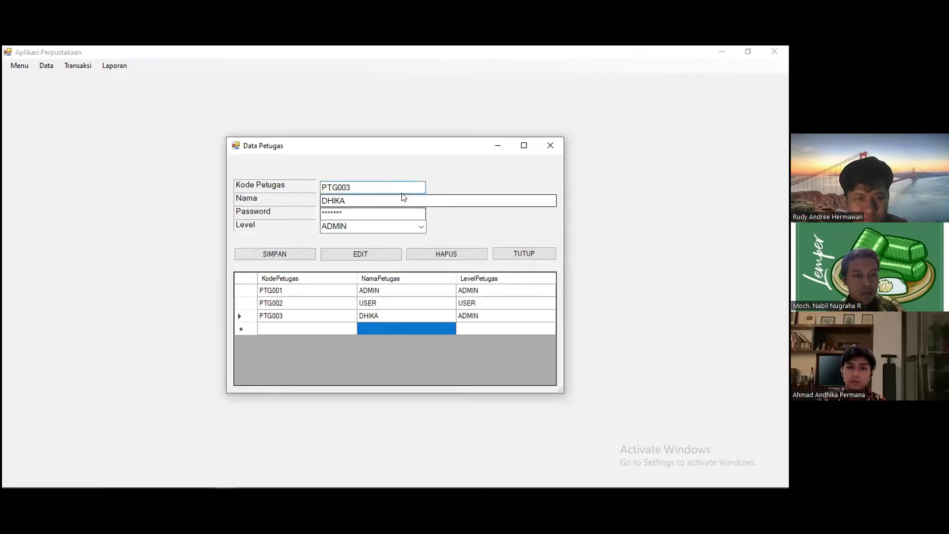
pyautogui.click(441, 258)
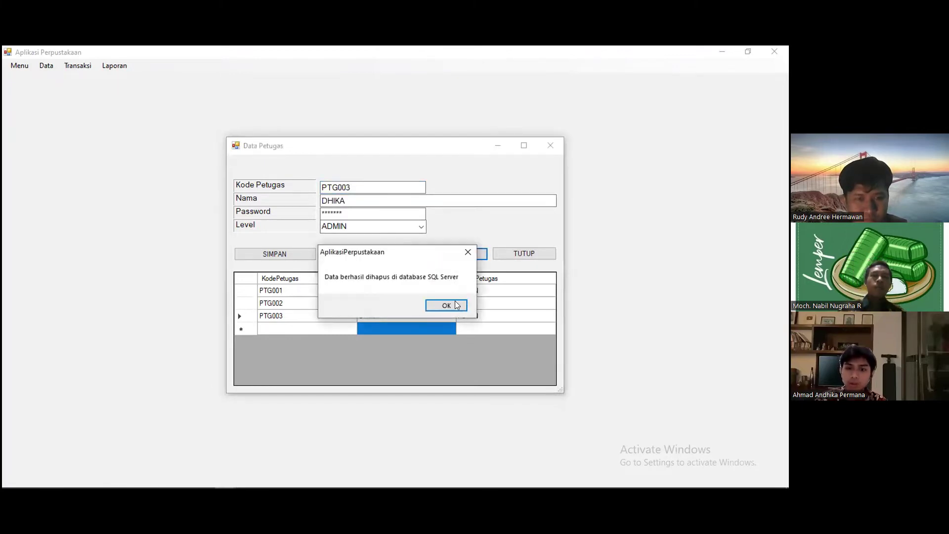
pyautogui.click(456, 305)
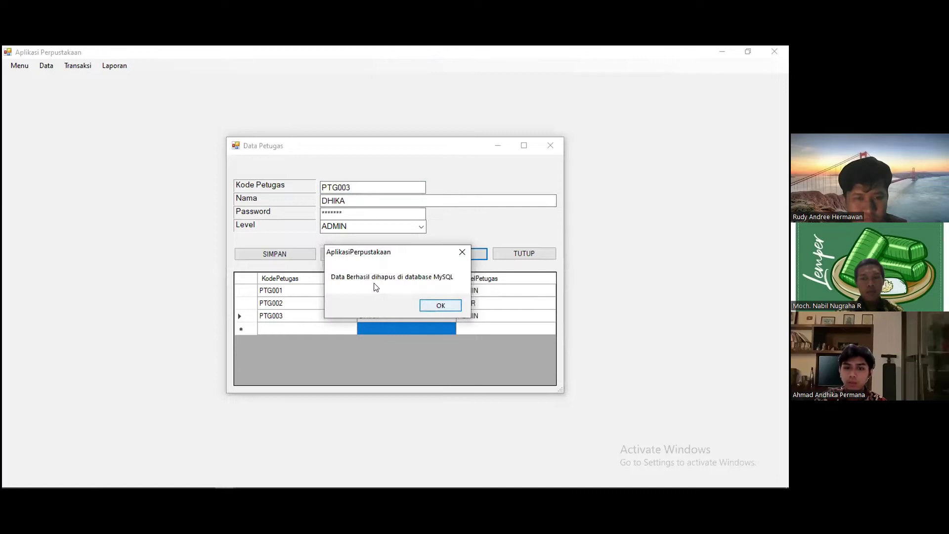
pyautogui.click(448, 308)
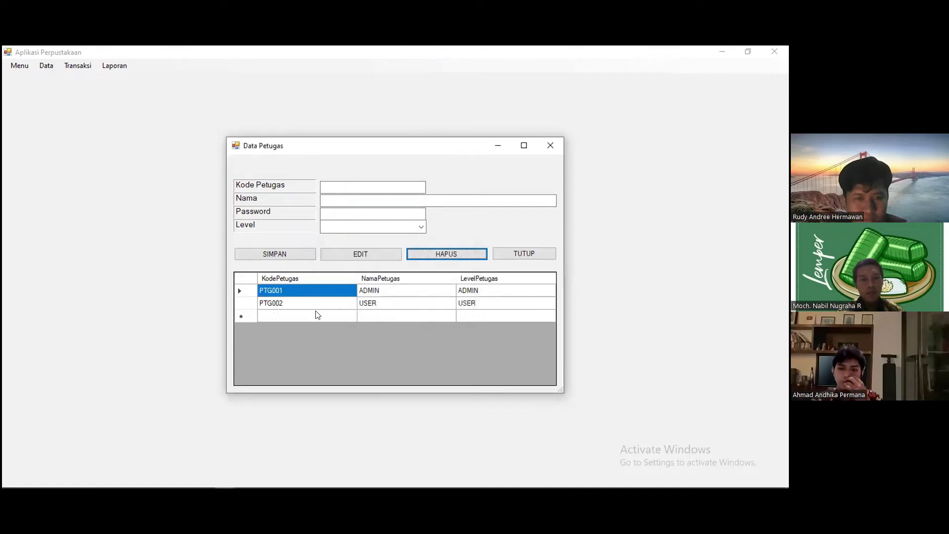
# - Reload the phpMyAdmin petugas table to confirm PTG003 is gone
pyautogui.moveTo(256, 477)
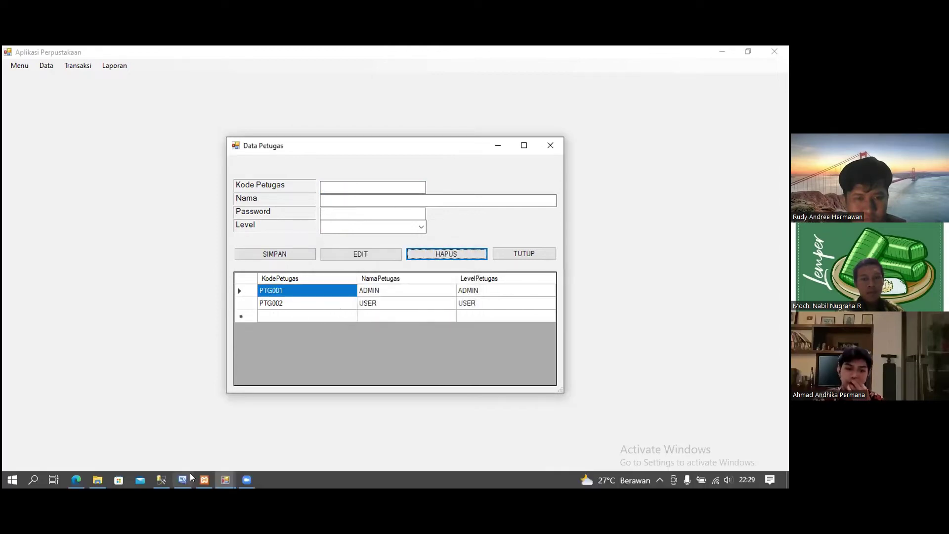
pyautogui.click(161, 479)
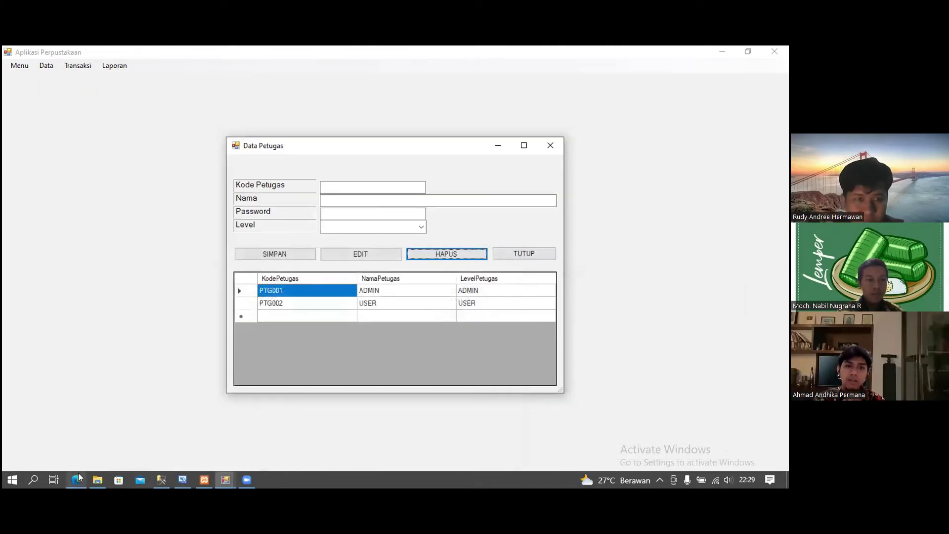
pyautogui.click(78, 474)
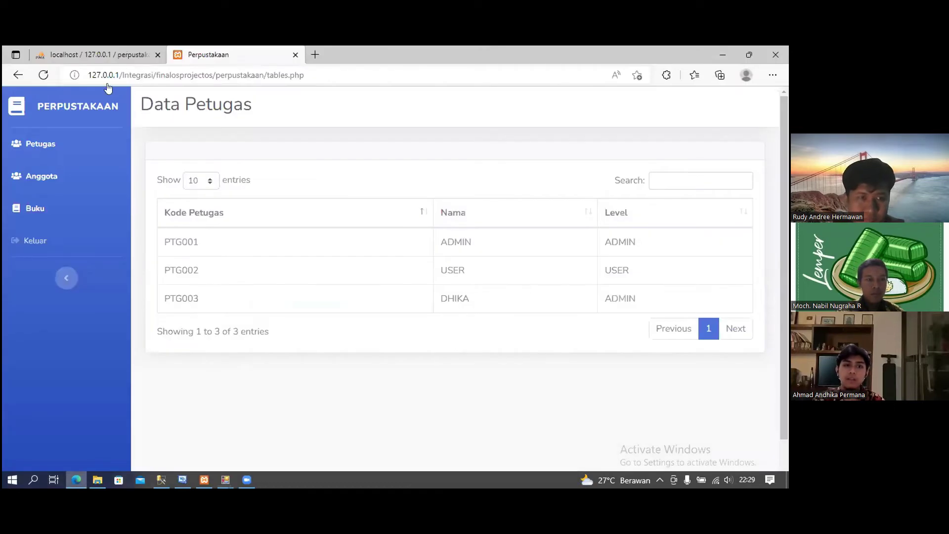
pyautogui.click(55, 56)
pyautogui.press('F5')
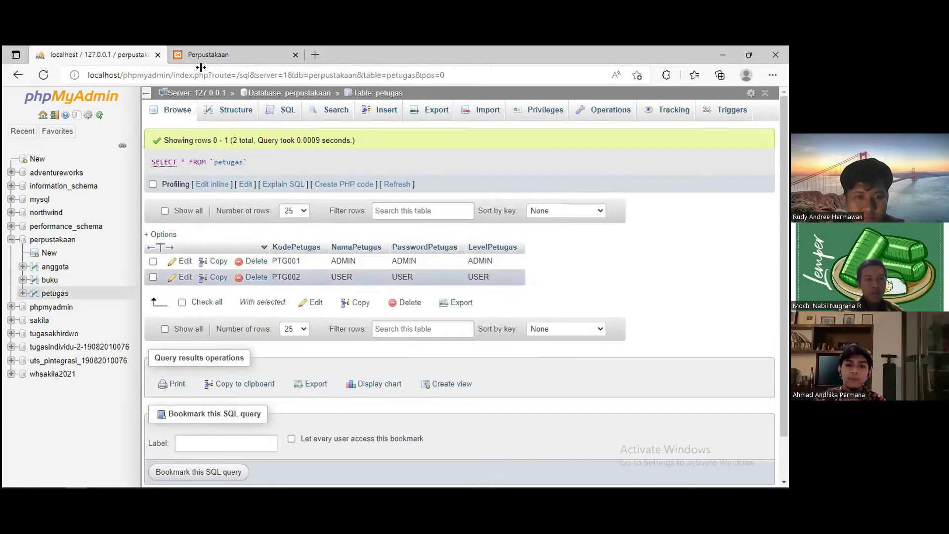
# - Reload the web app's Data Petugas page so only PTG001 and PTG002 remain
pyautogui.click(208, 55)
pyautogui.click(49, 74)
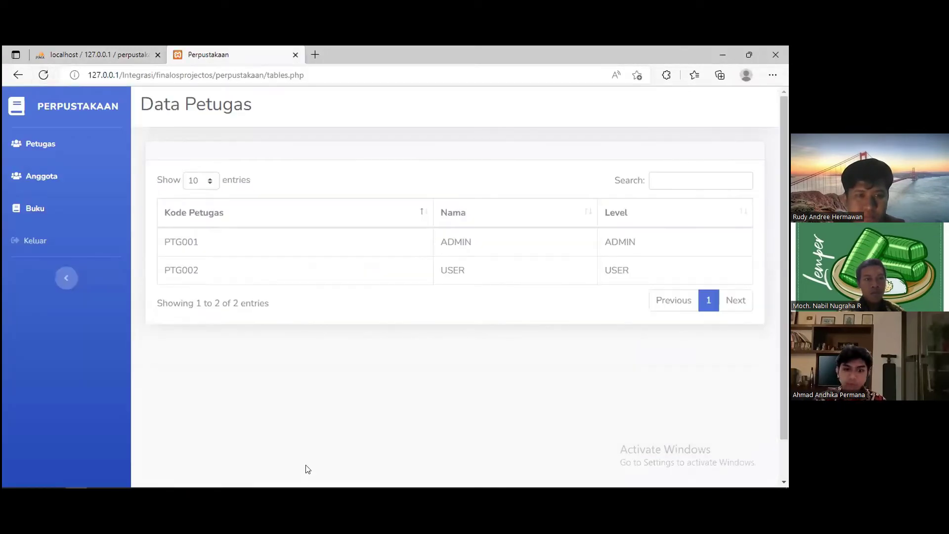
pyautogui.moveTo(225, 479)
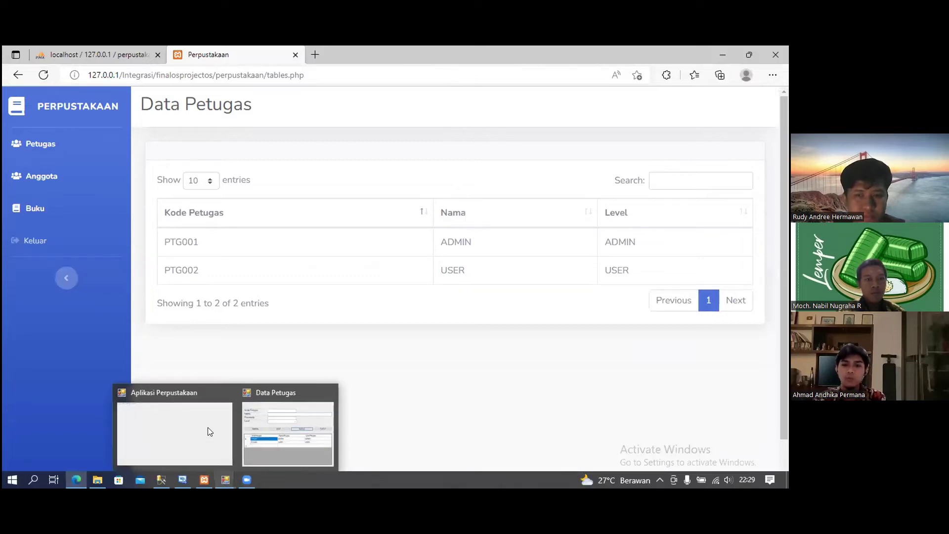
# - Check XAMPP shows Apache and MySQL running, then return to the DataPetugas.vb design
pyautogui.click(211, 416)
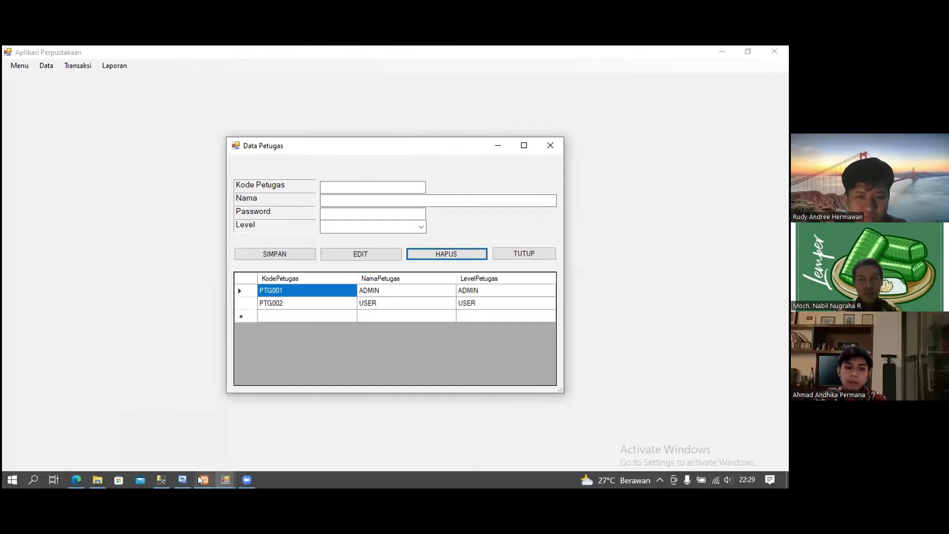
pyautogui.click(201, 479)
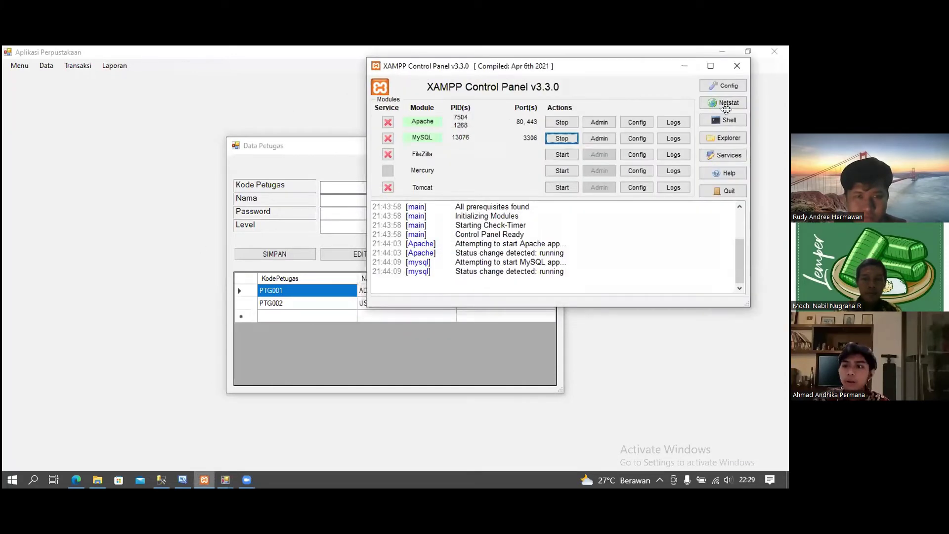
pyautogui.hotkey('alt', 'Tab')
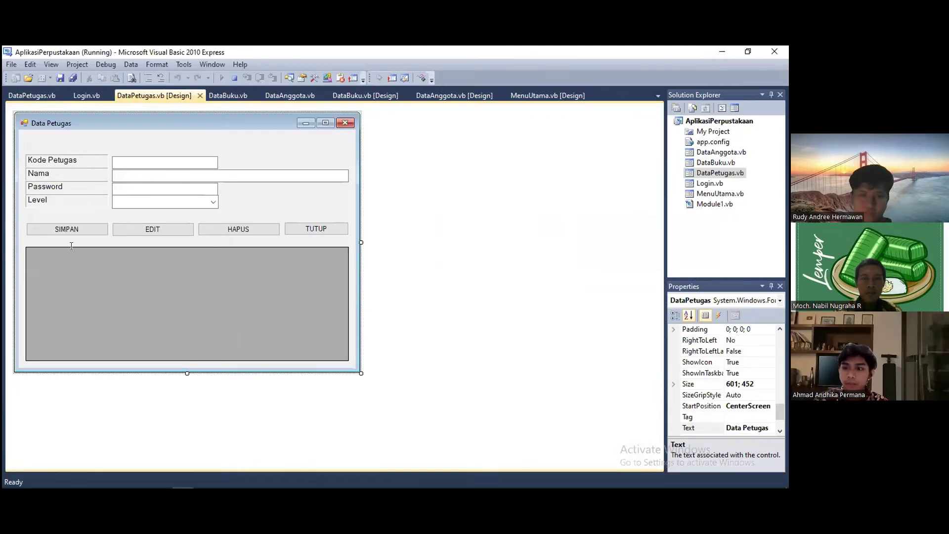
# - Inspect the DataPetugas.vb save code posting to simpanMySQL.php and open the petugas PHP folder
pyautogui.click(671, 172)
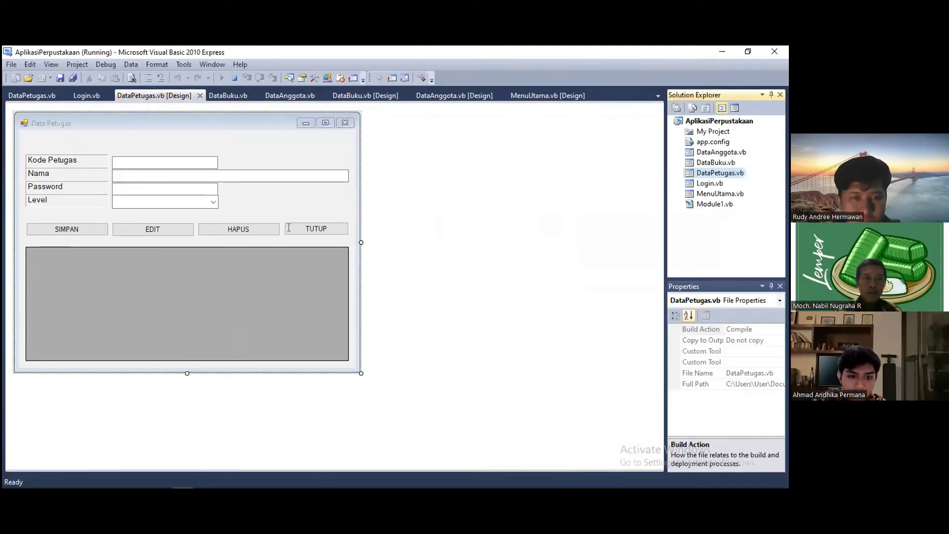
pyautogui.press('F7')
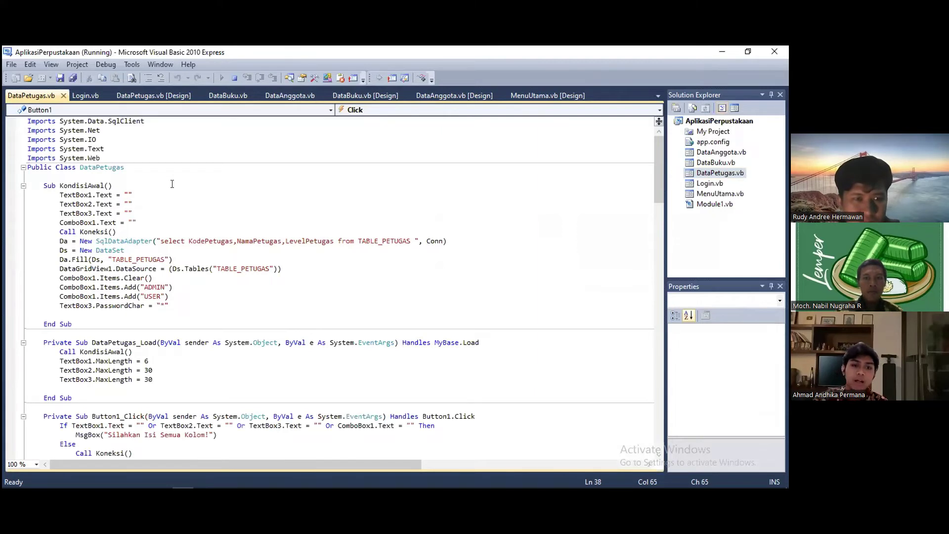
pyautogui.scroll(-12, 170, 184)
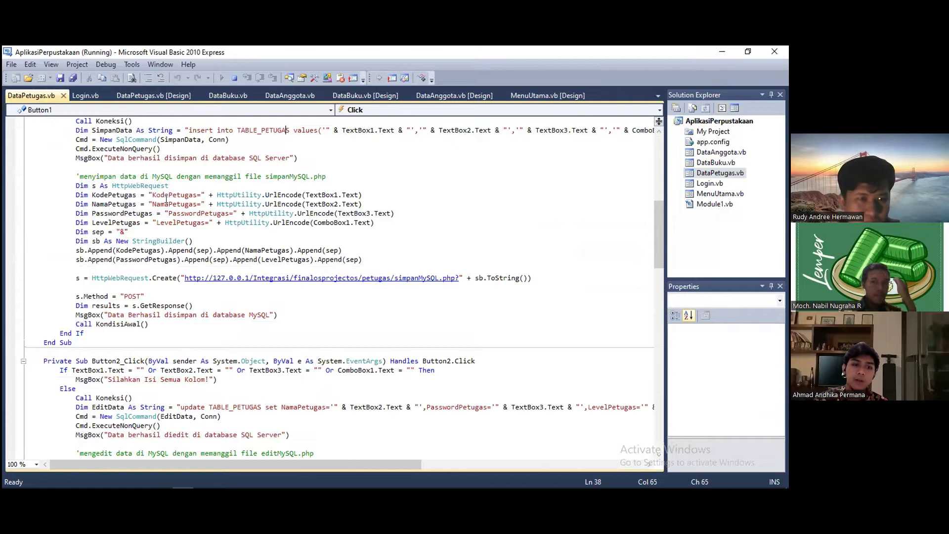
pyautogui.click(176, 185)
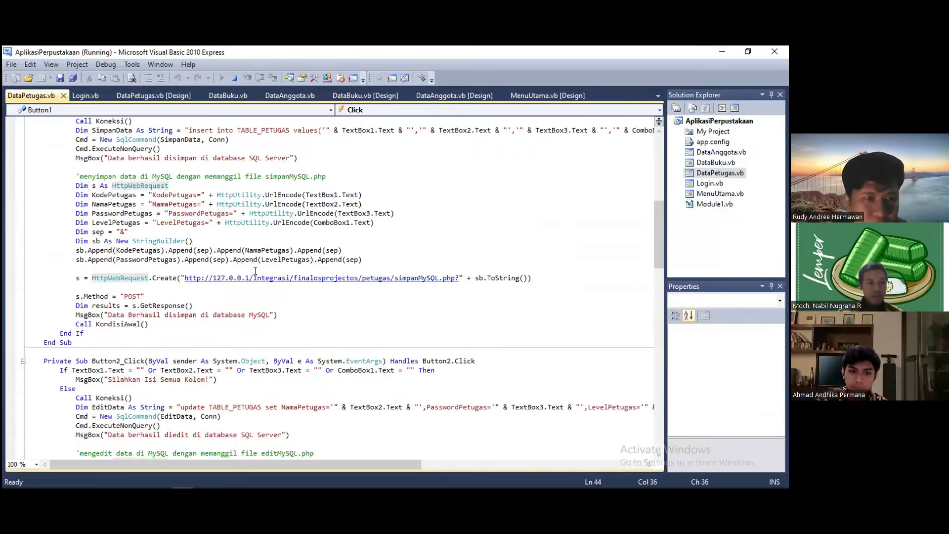
pyautogui.hotkey('shift', 'Home')
pyautogui.click(323, 186)
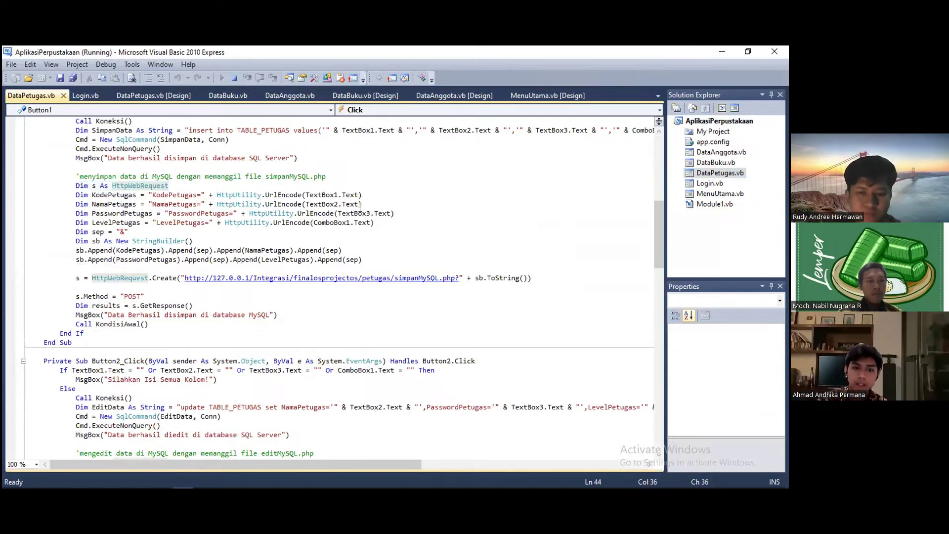
pyautogui.press('Down')
pyautogui.press('Down')
pyautogui.press('Down')
pyautogui.press('Down')
pyautogui.press('Down')
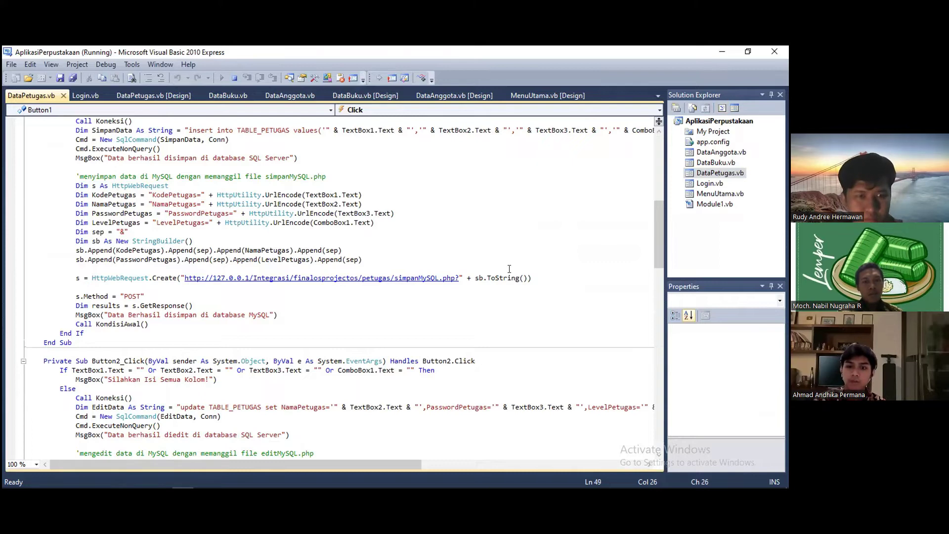
pyautogui.click(540, 277)
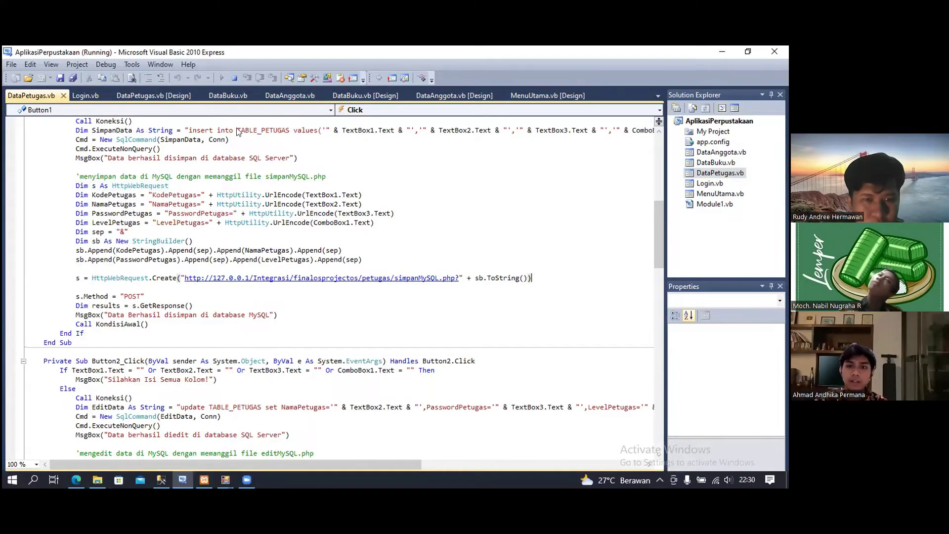
pyautogui.click(98, 480)
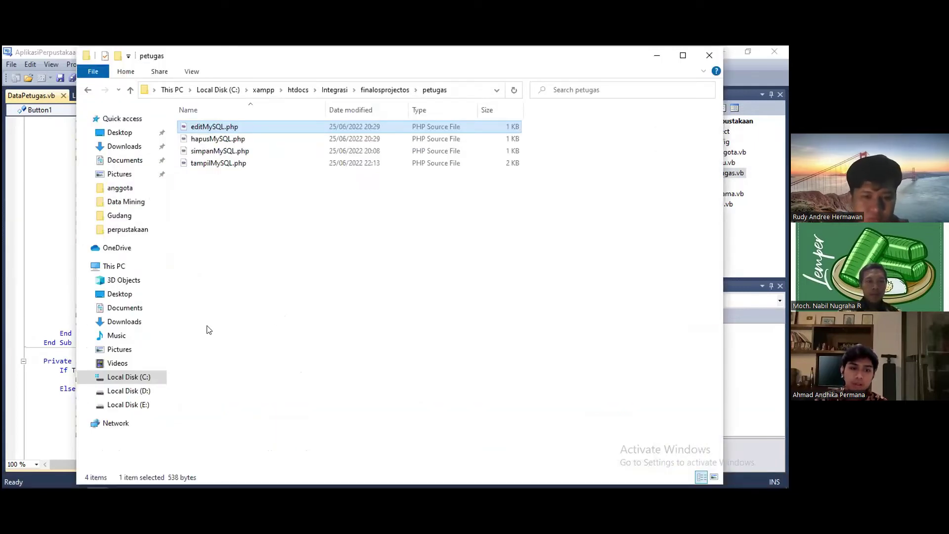
# - Compare editMySQL.php in the petugas folder with the DataPetugas code's POST lines
pyautogui.click(99, 479)
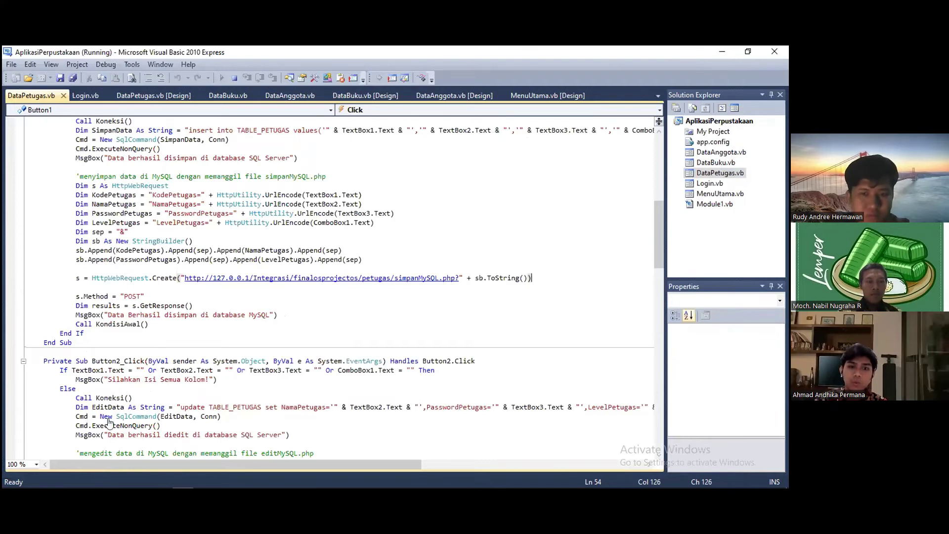
pyautogui.press('Down')
pyautogui.press('Down')
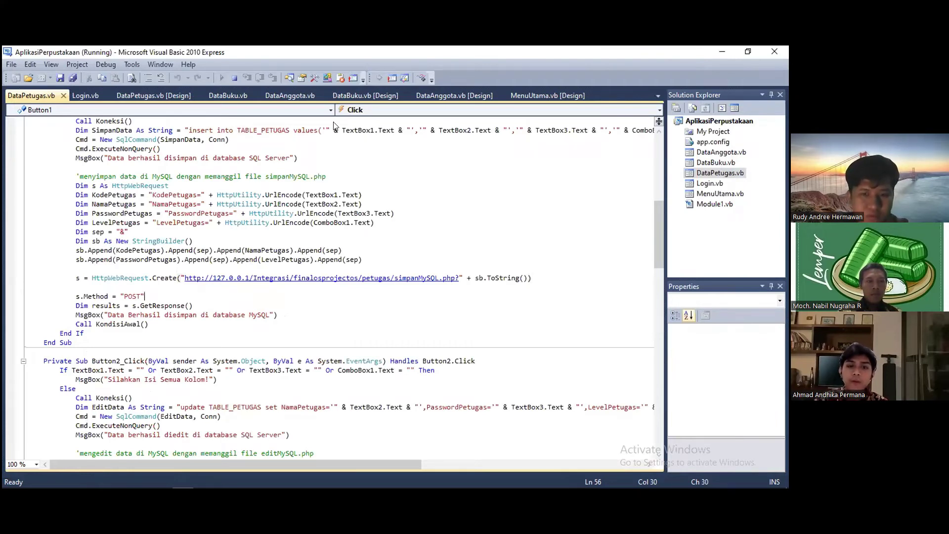
pyautogui.hotkey('alt', 'Tab')
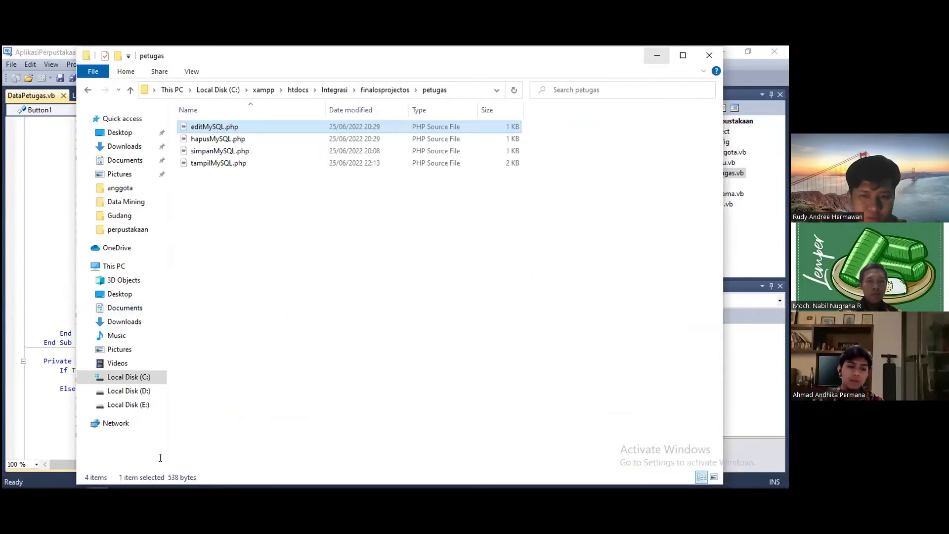
pyautogui.click(657, 55)
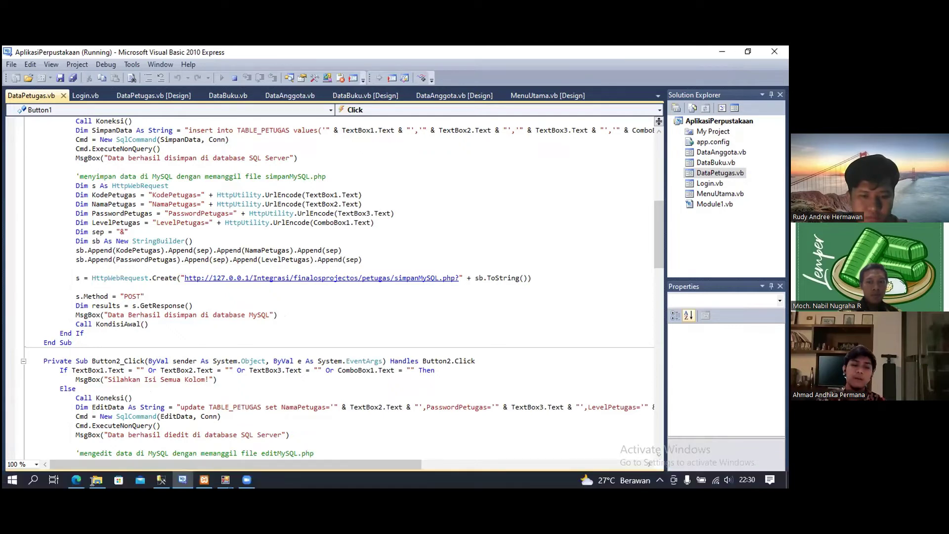
pyautogui.moveTo(98, 479)
pyautogui.hotkey('alt', 'Tab')
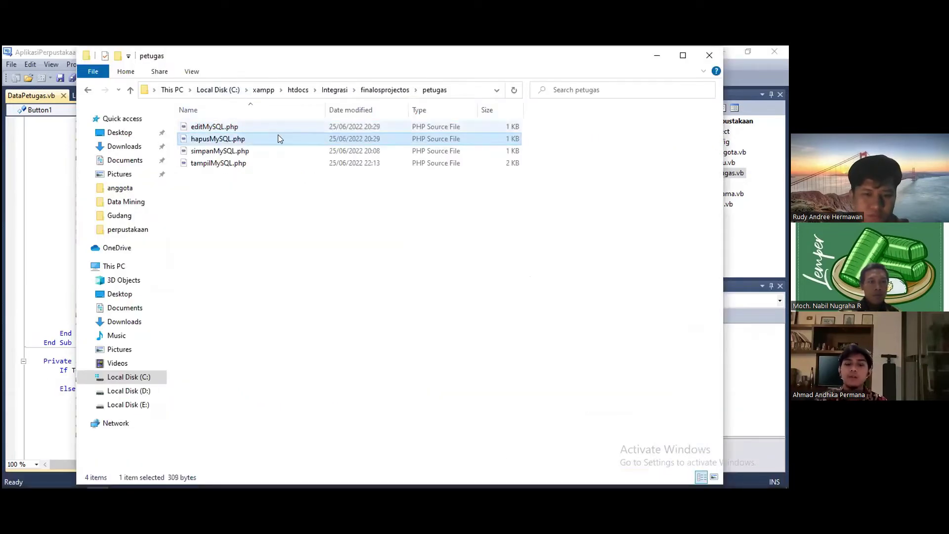
pyautogui.click(275, 130)
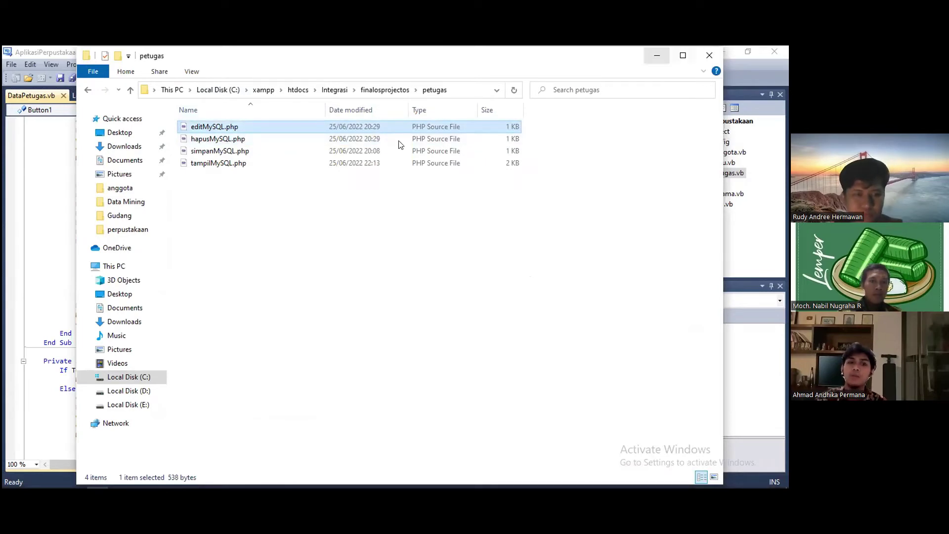
pyautogui.hotkey('alt', 'Tab')
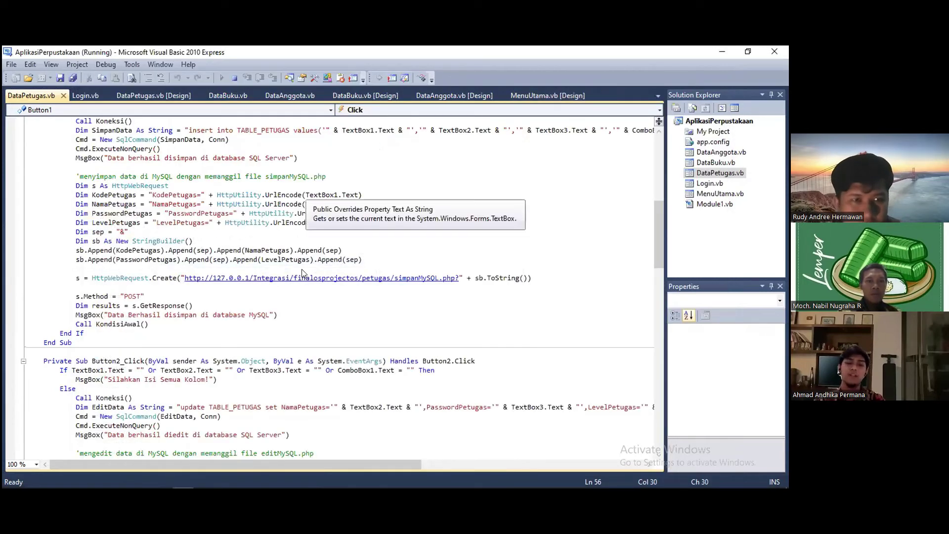
# - Review the edit and delete routines calling editMySQL.php, then return to the form's design view
pyautogui.scroll(-2, 303, 273)
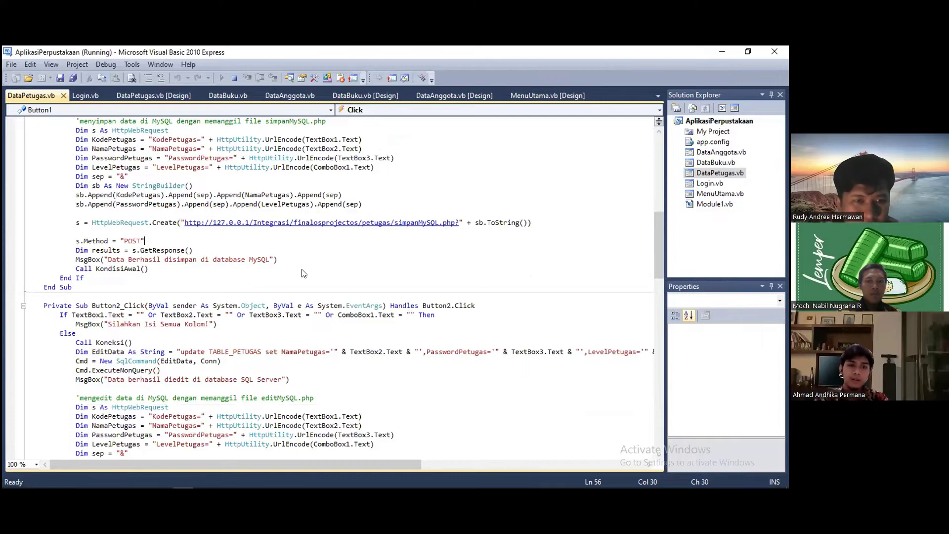
pyautogui.scroll(-2, 303, 273)
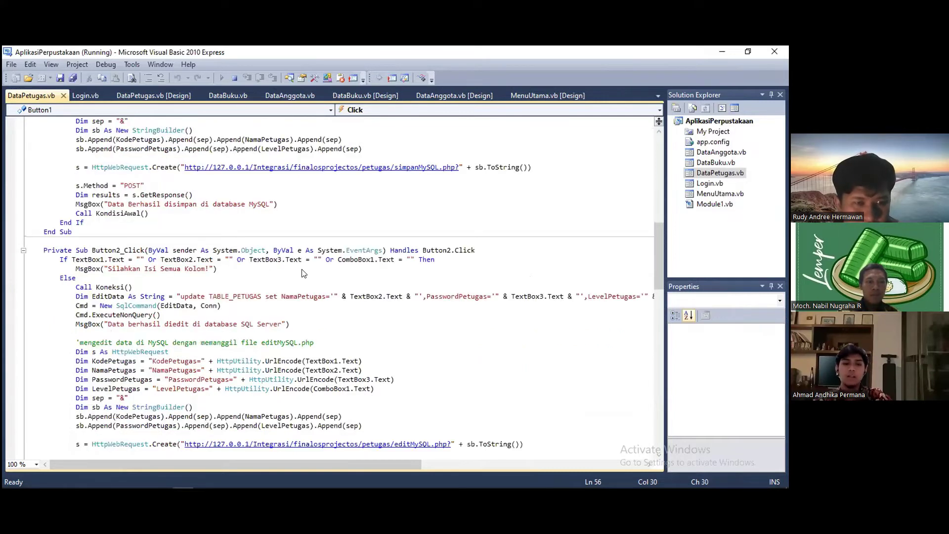
pyautogui.scroll(-2, 303, 273)
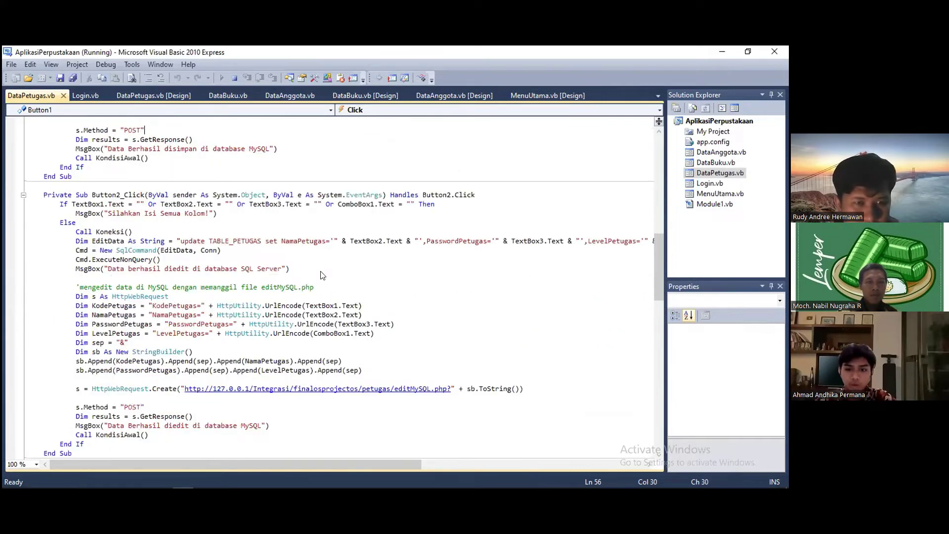
pyautogui.scroll(-2, 557, 330)
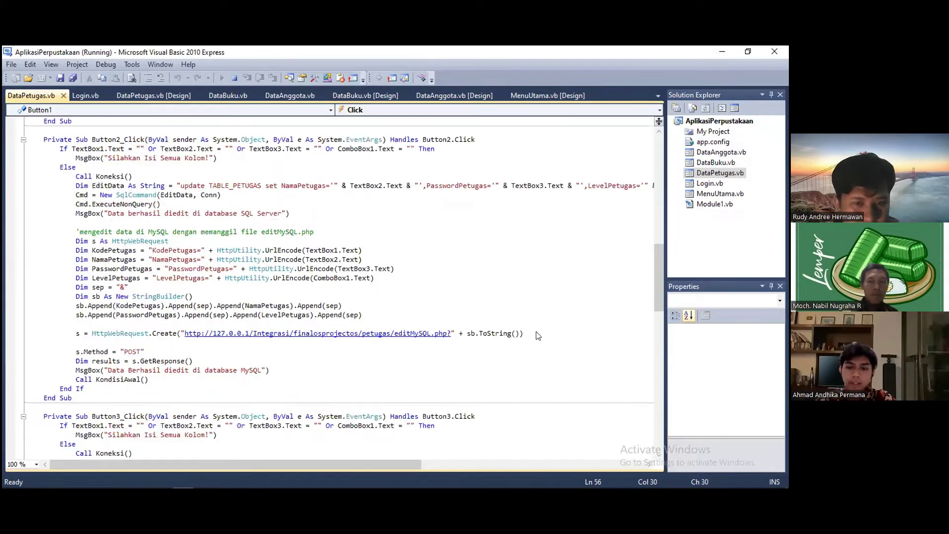
pyautogui.click(428, 333)
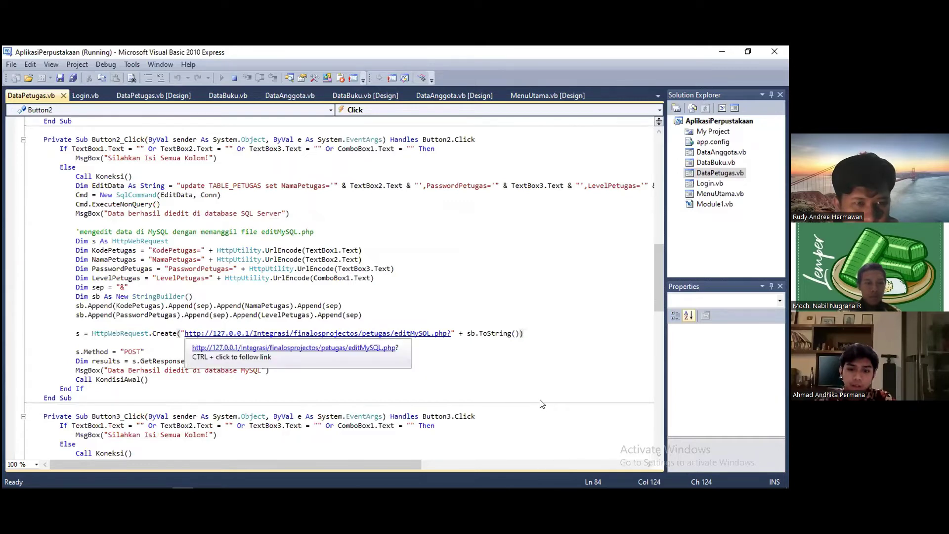
pyautogui.scroll(-6, 534, 402)
pyautogui.press('Down')
pyautogui.press('Down')
pyautogui.press('Down')
pyautogui.press('Down')
pyautogui.press('Down')
pyautogui.press('Down')
pyautogui.press('Down')
pyautogui.press('Down')
pyautogui.press('Down')
pyautogui.press('Down')
pyautogui.press('Down')
pyautogui.press('Down')
pyautogui.press('Down')
pyautogui.press('Down')
pyautogui.press('Down')
pyautogui.press('Down')
pyautogui.press('Down')
pyautogui.press('Down')
pyautogui.press('Down')
pyautogui.press('Down')
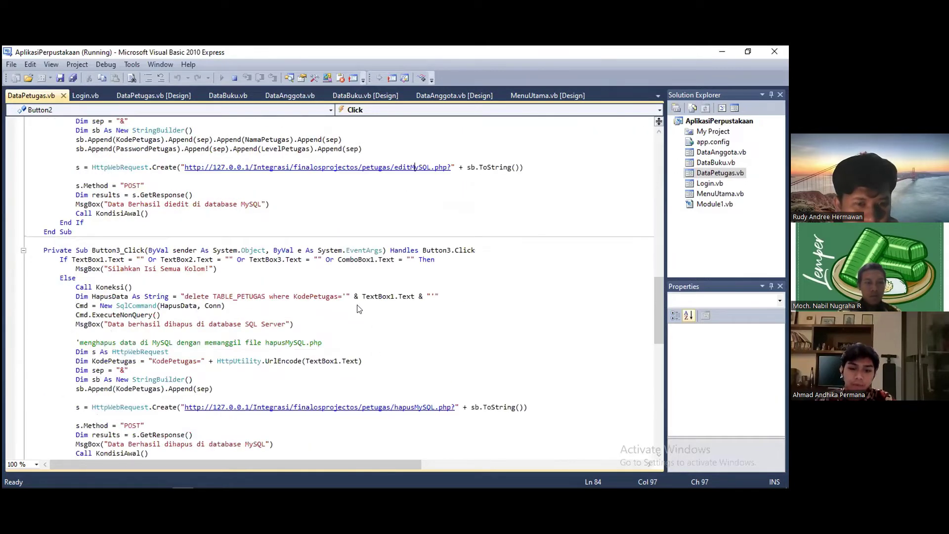
pyautogui.scroll(-4, 297, 283)
pyautogui.scroll(-4, 289, 282)
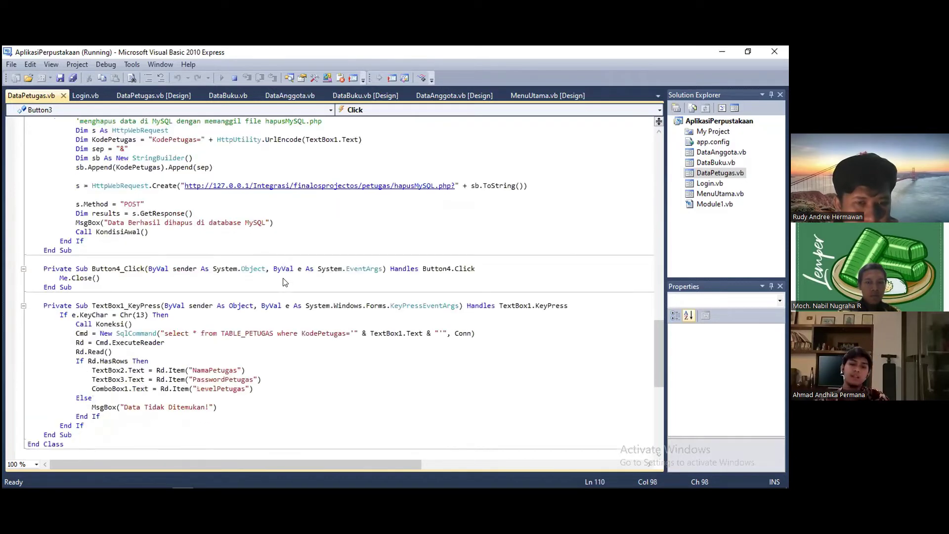
pyautogui.scroll(6, 274, 274)
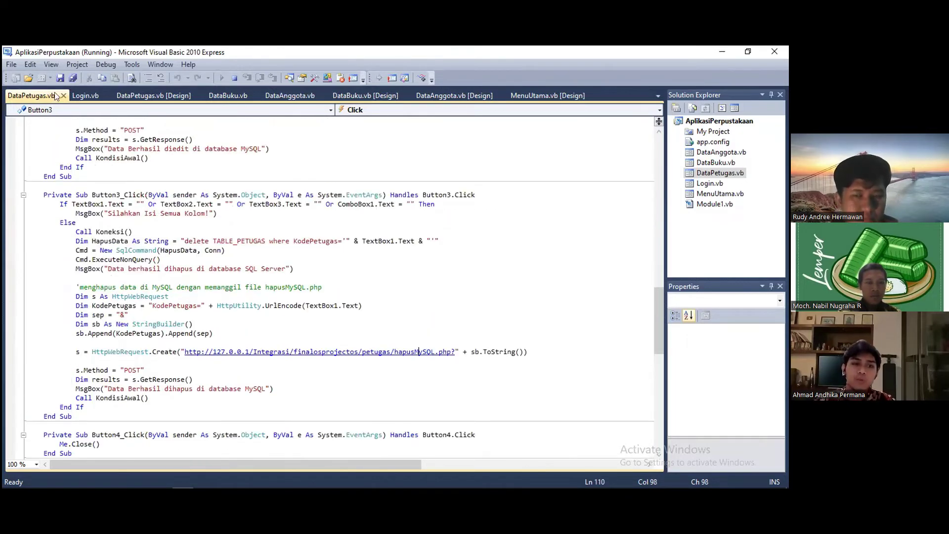
pyautogui.scroll(3, 57, 96)
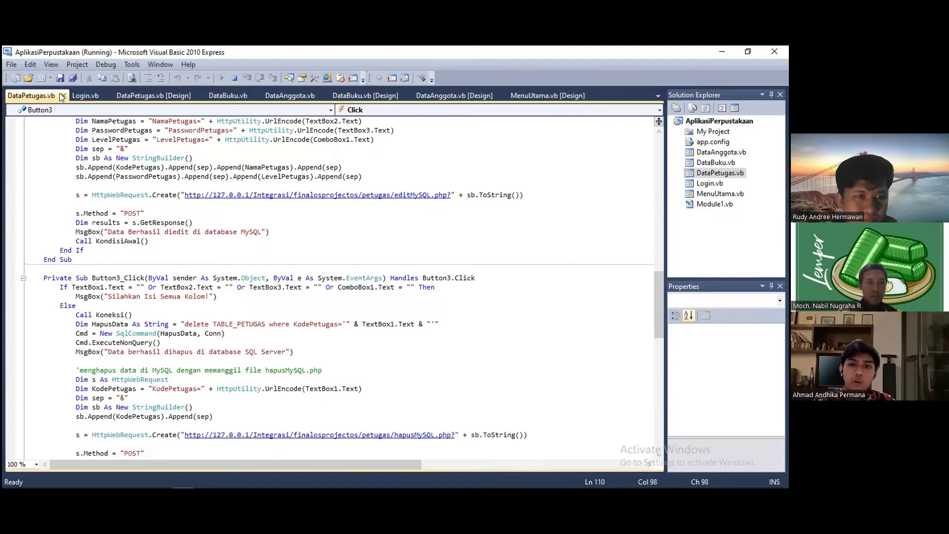
pyautogui.scroll(12, 62, 95)
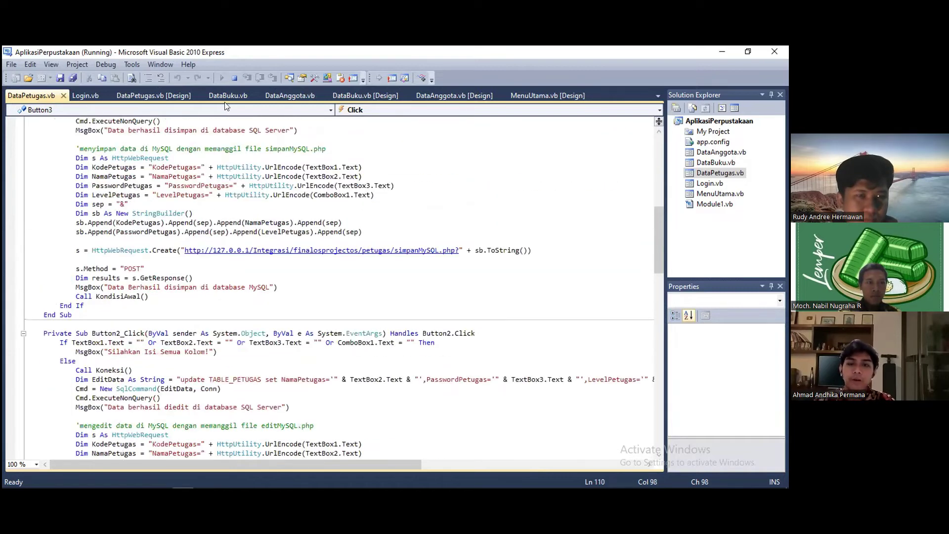
pyautogui.hotkey('shift', 'F7')
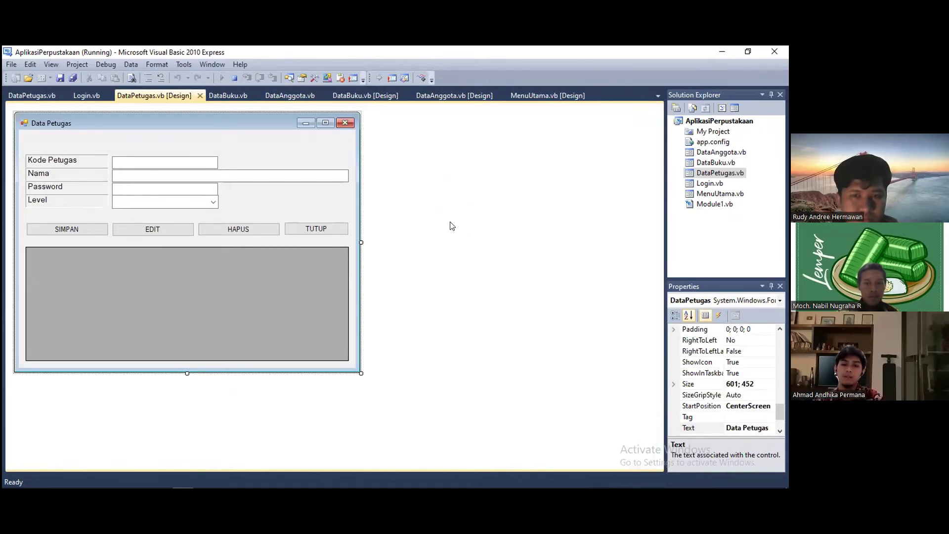
pyautogui.moveTo(263, 476)
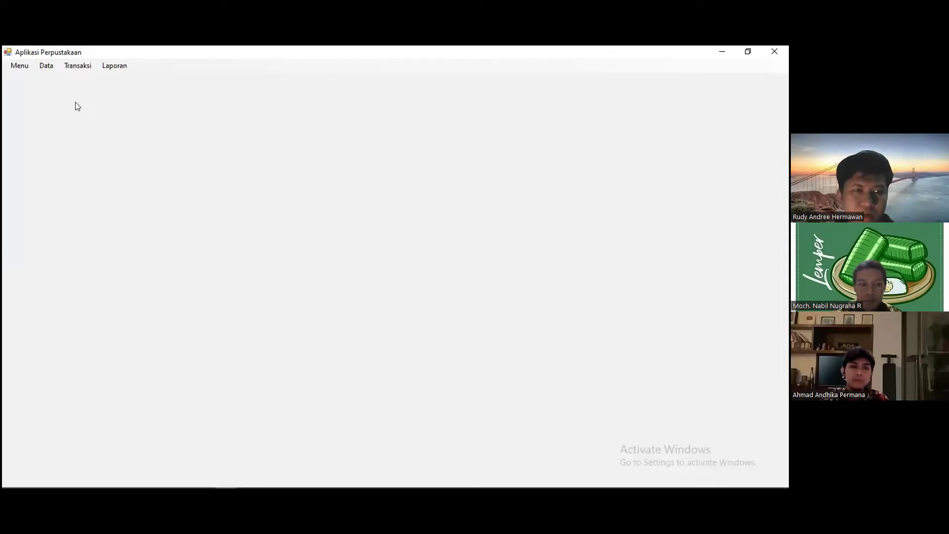
# - In the Data Anggota form, enter member code AGT004, the member's name and gender LAKI-LAKI
pyautogui.click(45, 68)
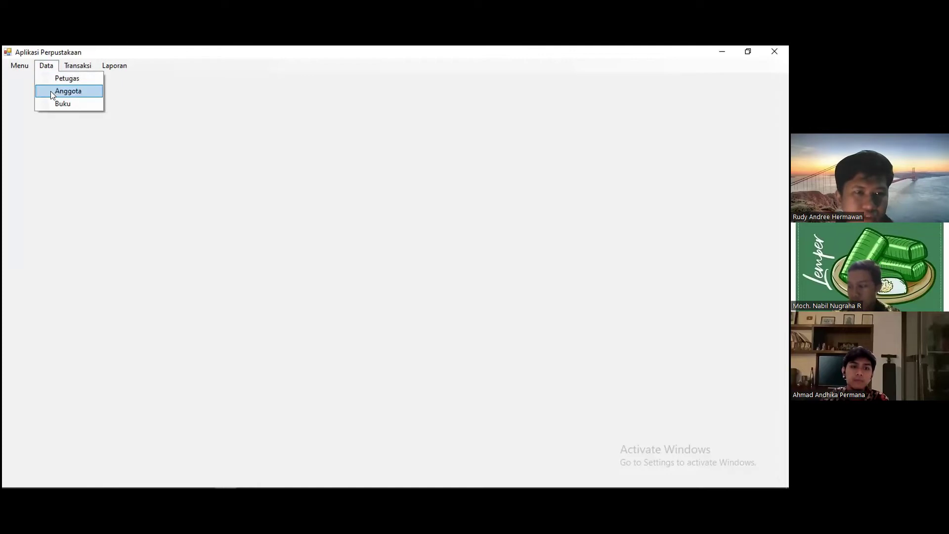
pyautogui.click(52, 94)
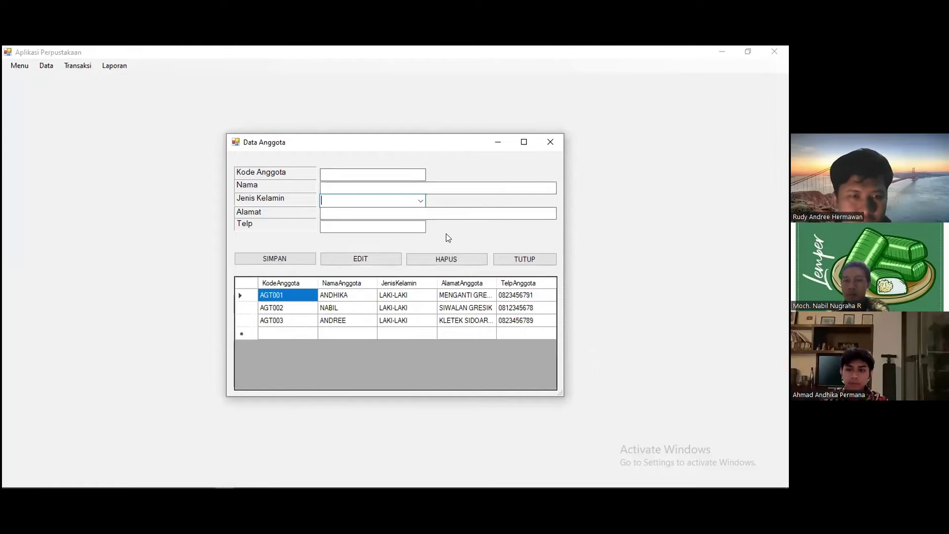
pyautogui.click(416, 174)
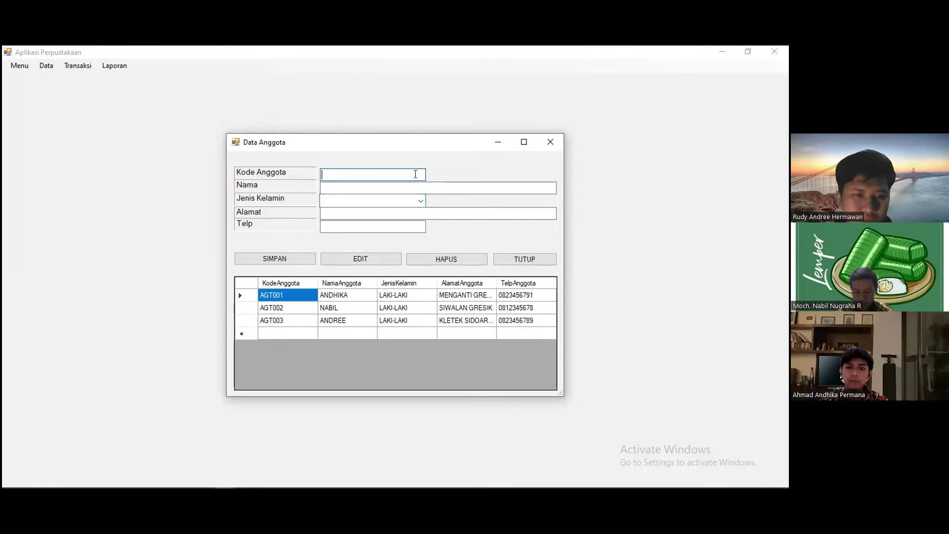
pyautogui.write('AG')
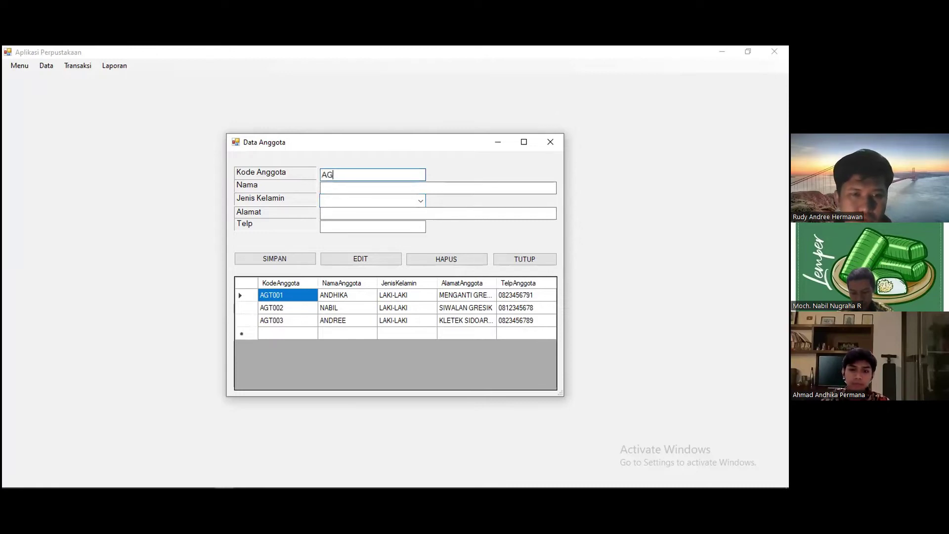
pyautogui.write('T004')
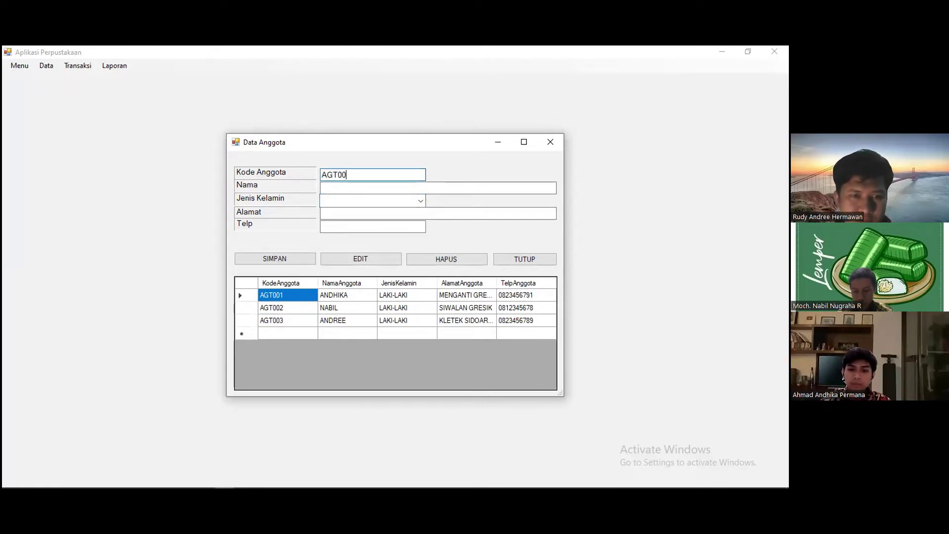
pyautogui.click(407, 189)
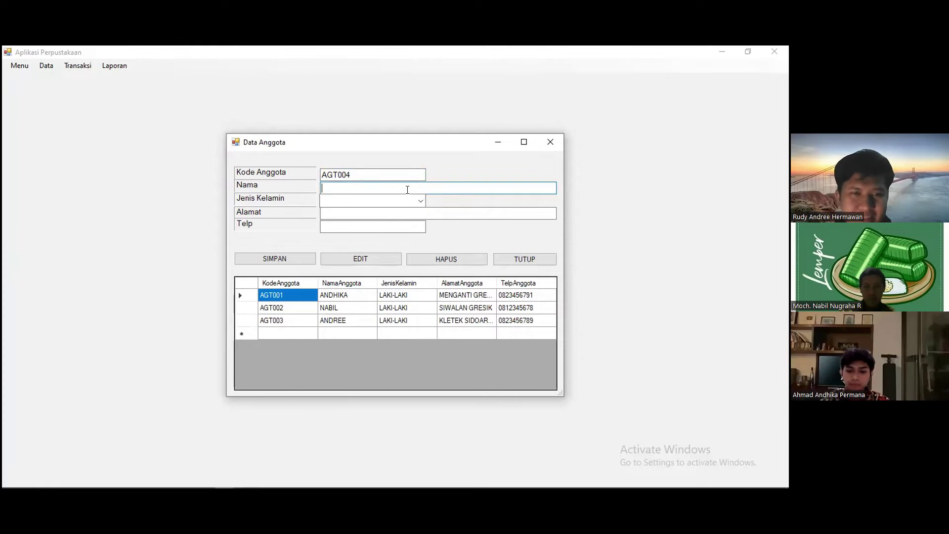
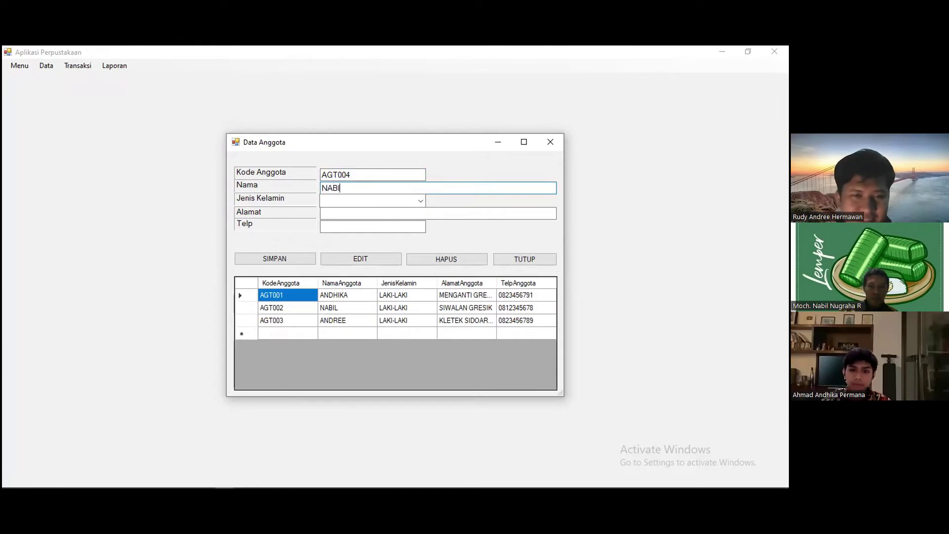
pyautogui.write('L')
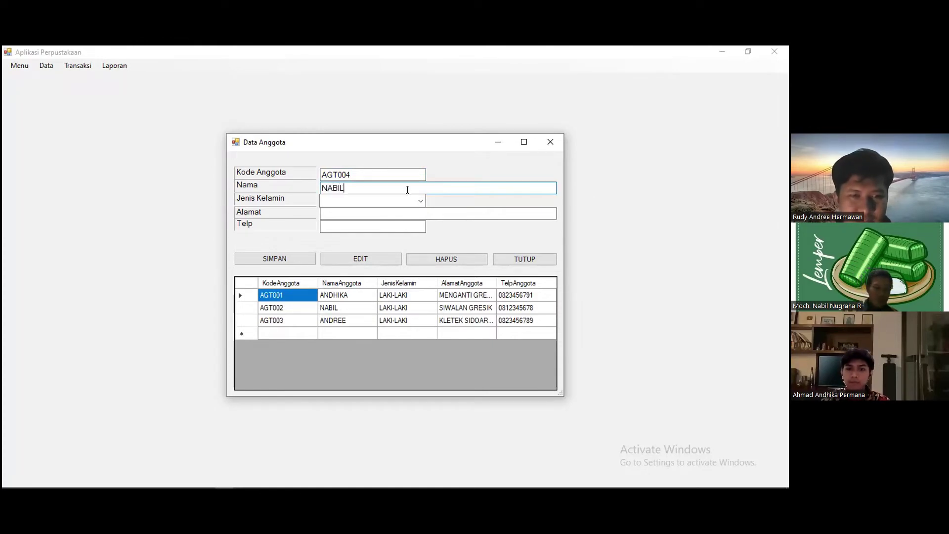
pyautogui.click(420, 202)
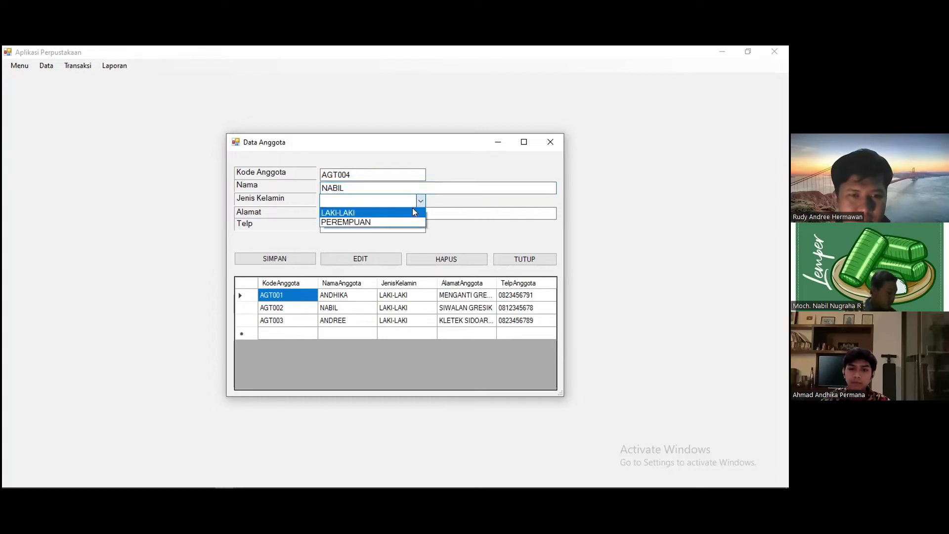
pyautogui.click(412, 210)
# - Enter the member's address and phone number, then acknowledge both save confirmations
pyautogui.click(397, 214)
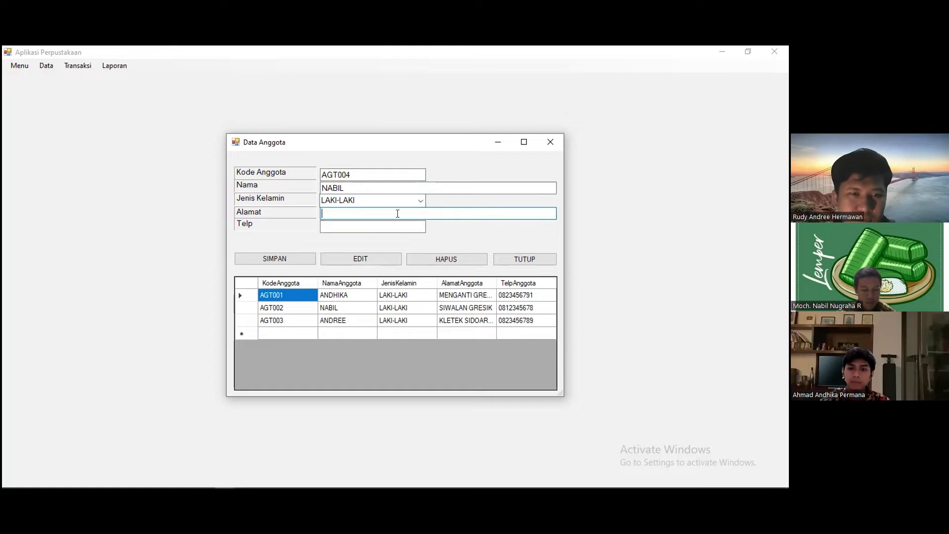
pyautogui.write('GRES')
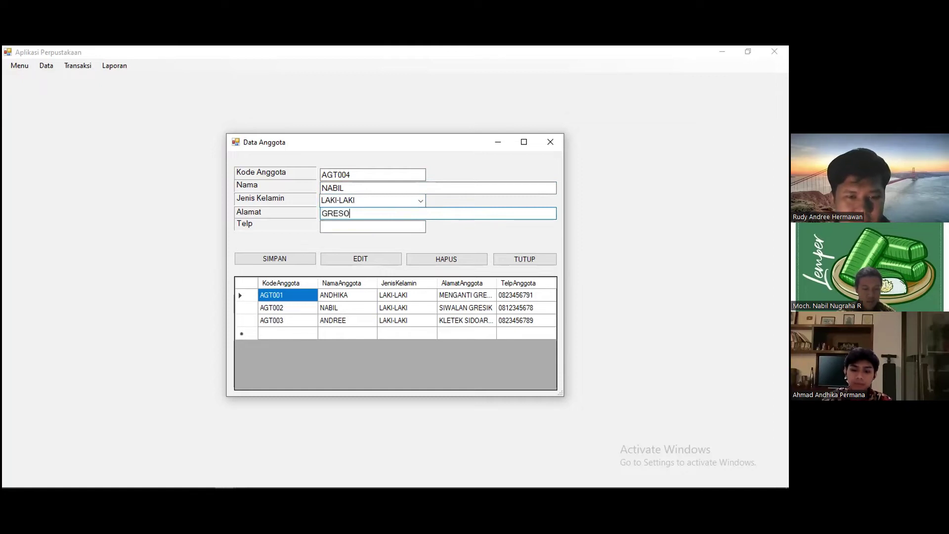
pyautogui.write('IK JAWA ')
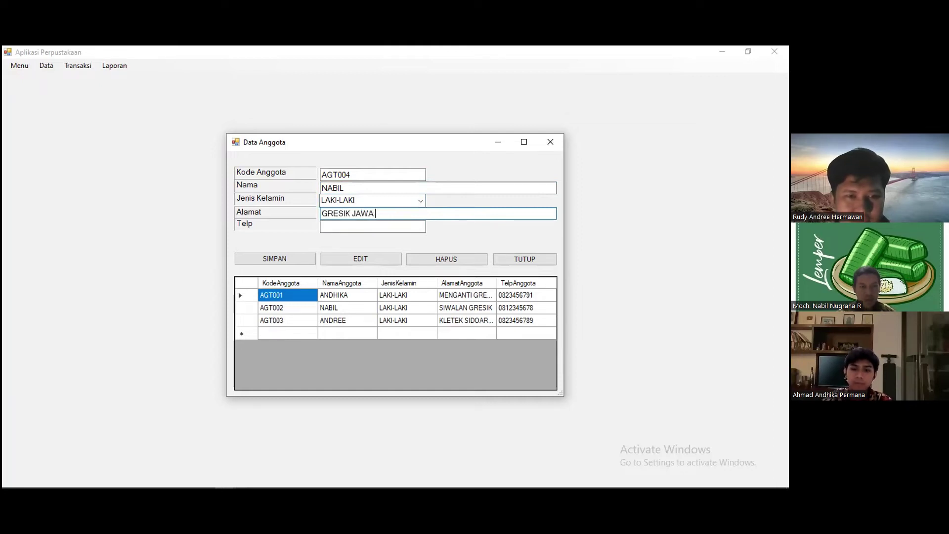
pyautogui.write('TIMUR')
pyautogui.click(381, 228)
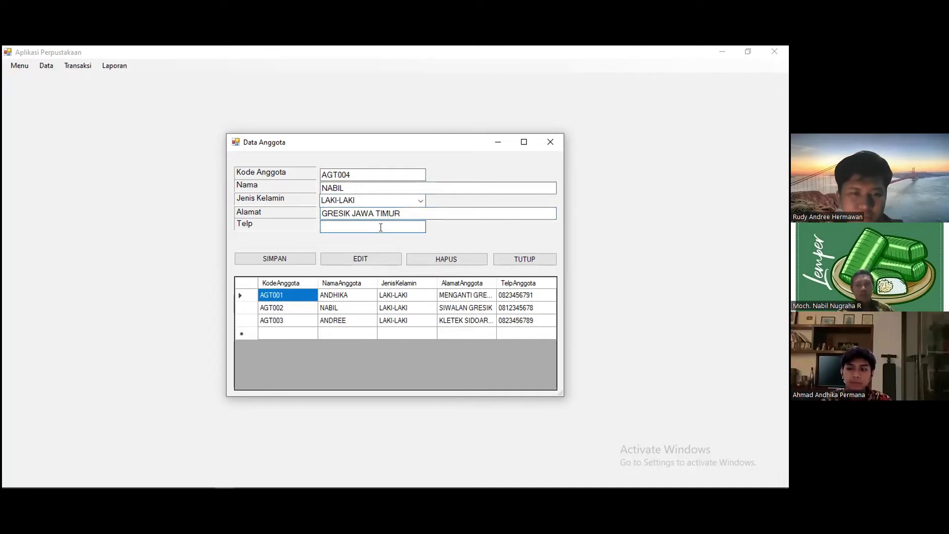
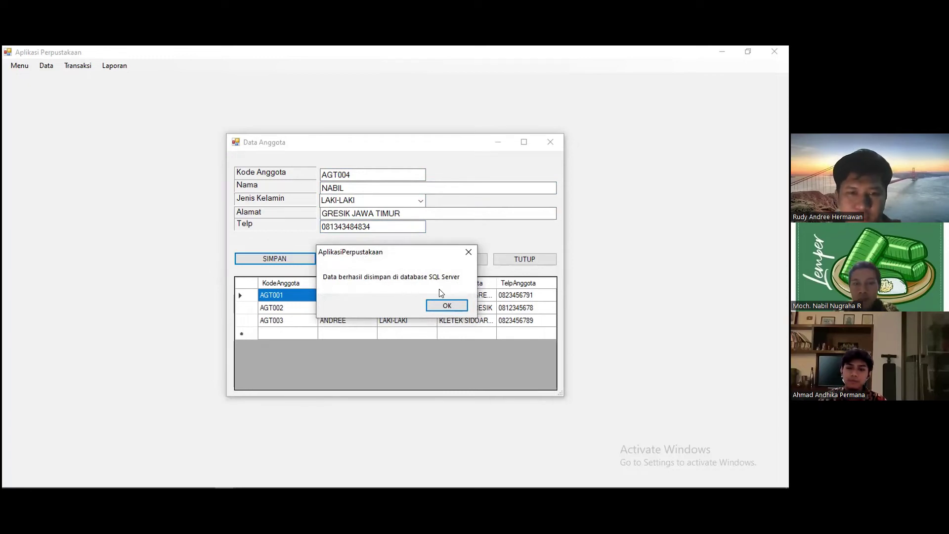
pyautogui.click(447, 305)
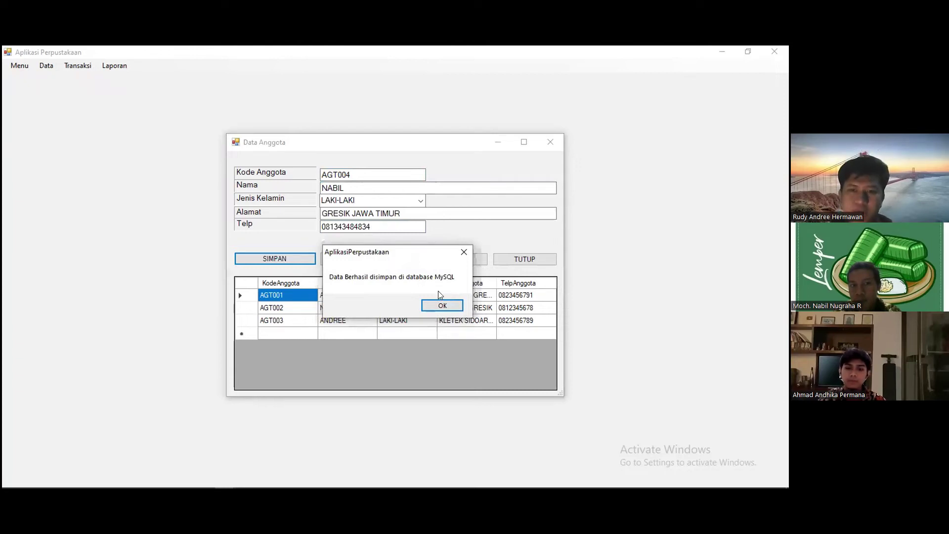
pyautogui.click(425, 307)
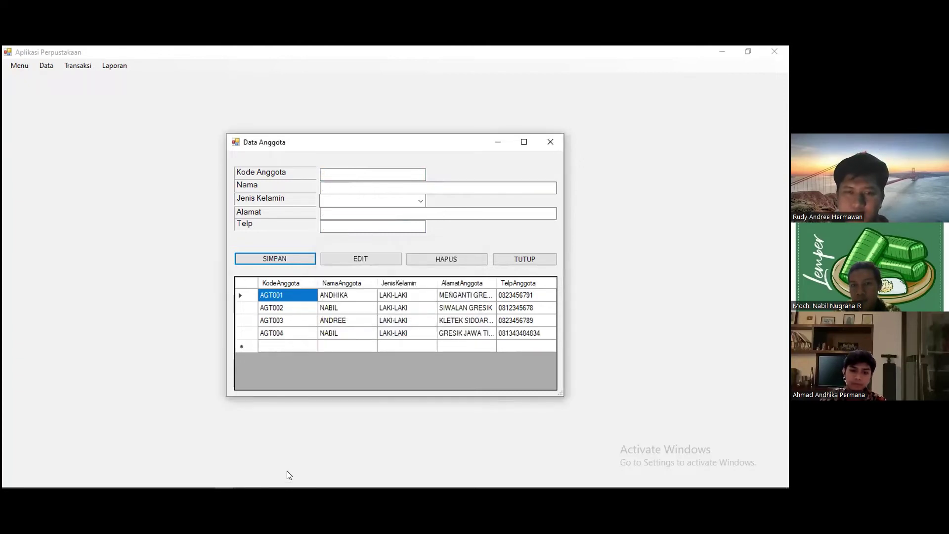
pyautogui.moveTo(186, 482)
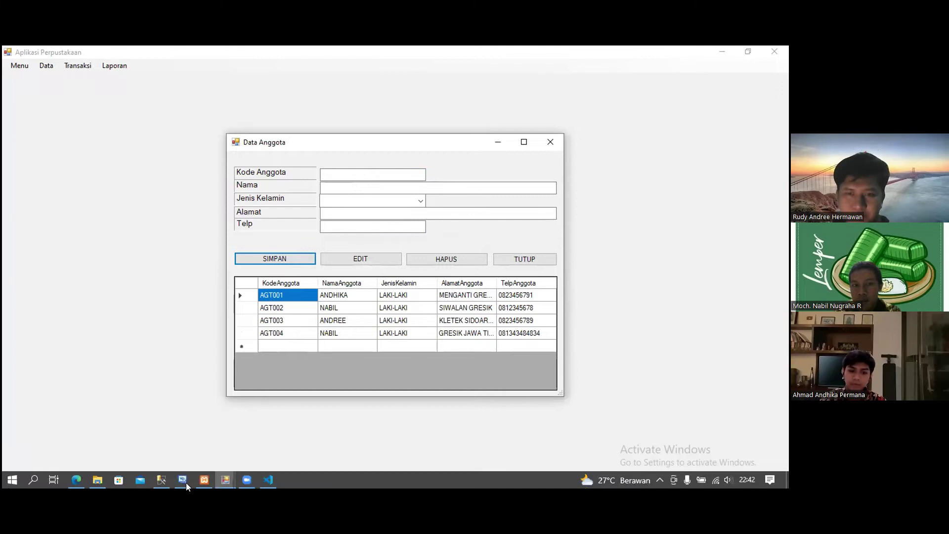
pyautogui.click(158, 479)
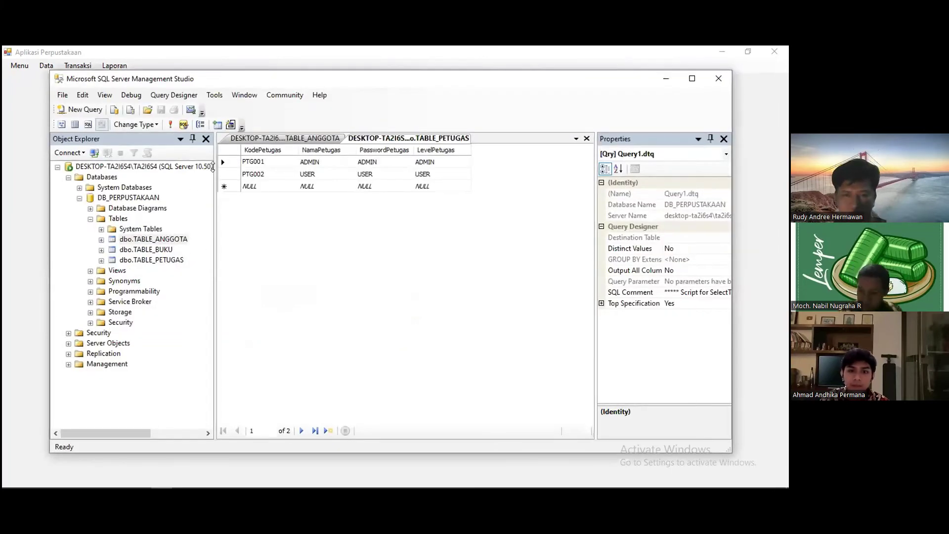
# - Re-run the TABLE_ANGGOTA query so AGT004 appears as the fourth row
pyautogui.click(266, 139)
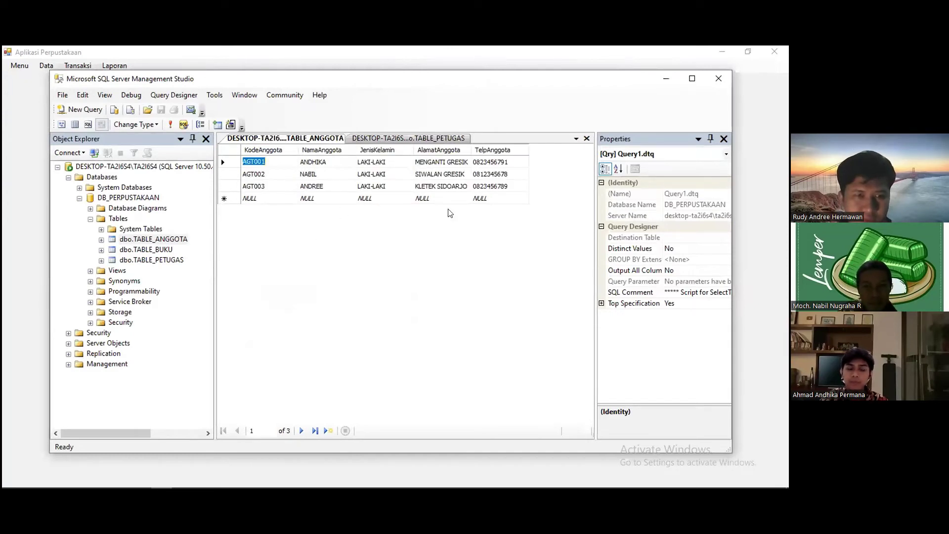
pyautogui.click(169, 127)
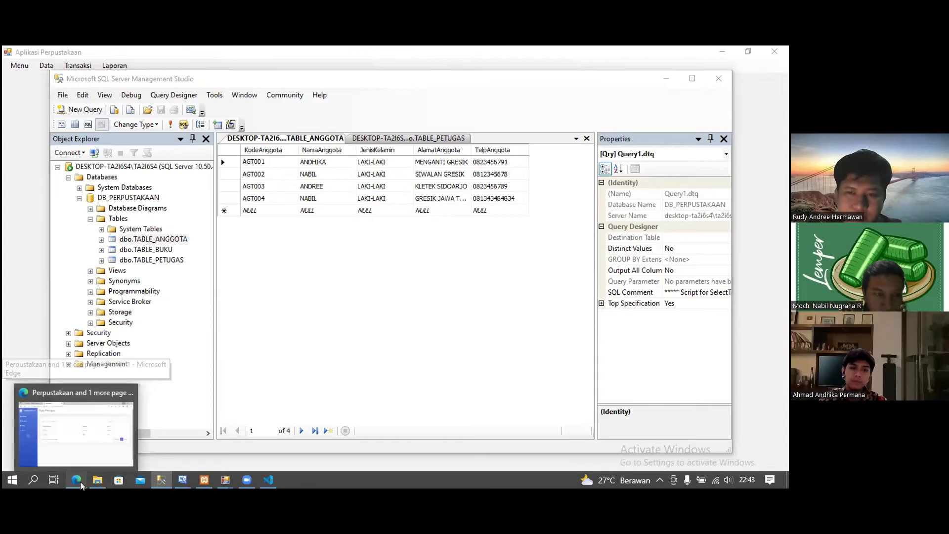
pyautogui.click(80, 482)
pyautogui.click(55, 54)
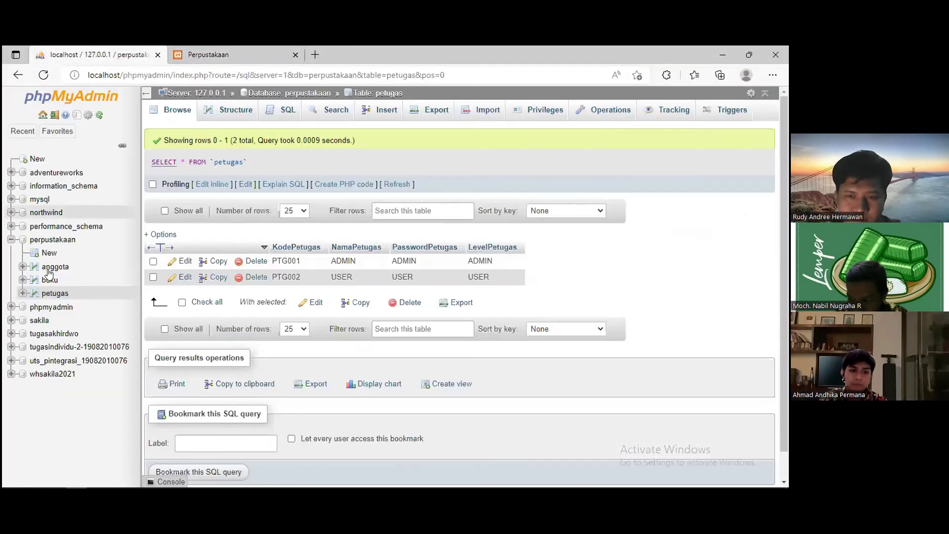
# - Open phpMyAdmin's anggota table to see AGT004 among its four rows
pyautogui.click(52, 267)
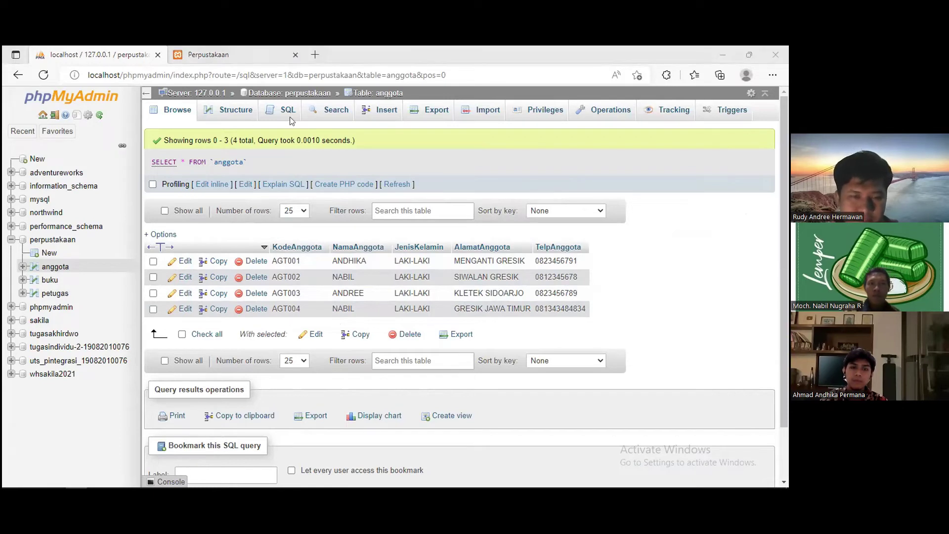
pyautogui.click(212, 55)
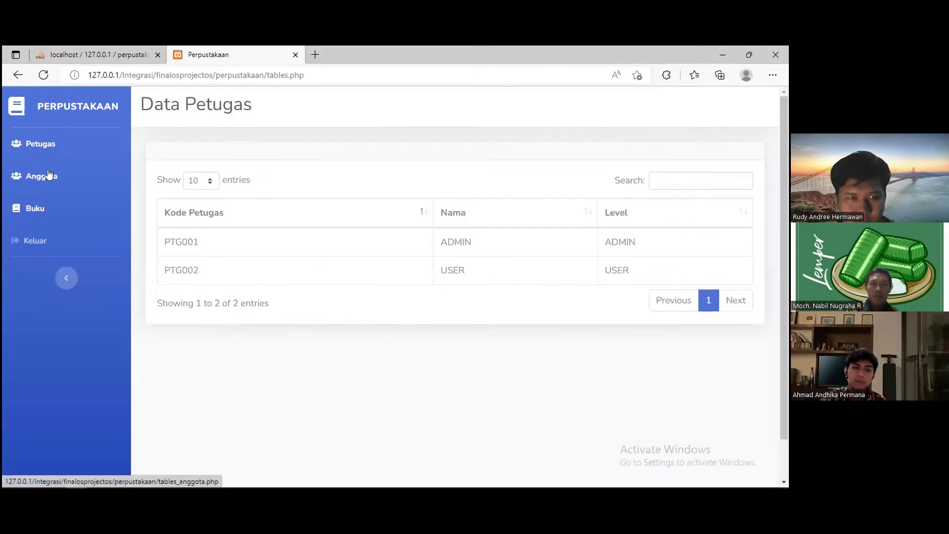
# - Open the web app's Data Anggota page listing AGT004 as the fourth member
pyautogui.click(48, 176)
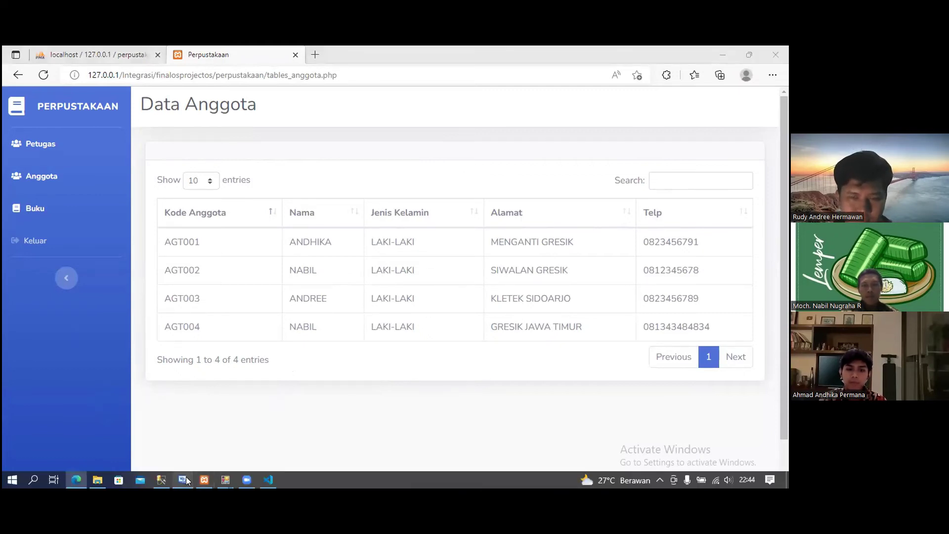
pyautogui.click(190, 479)
pyautogui.click(224, 480)
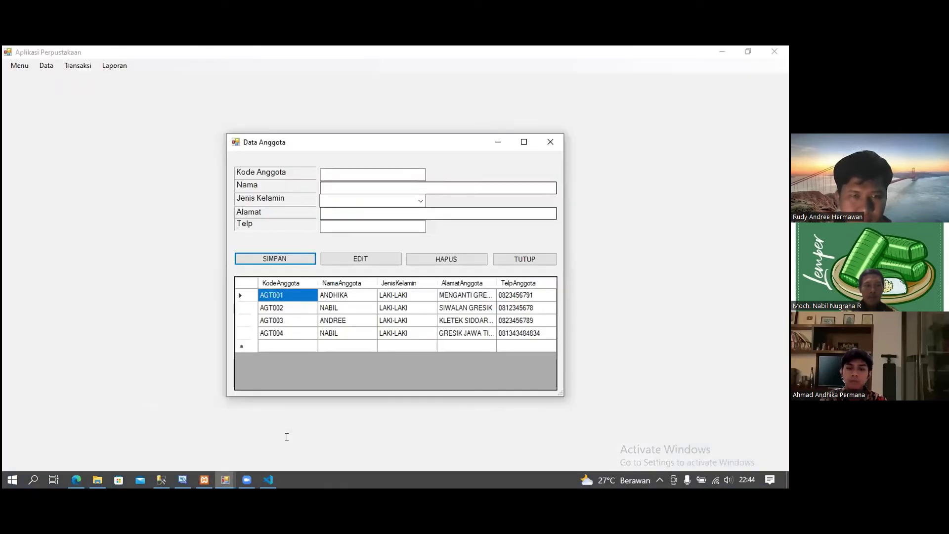
# - Load member AGT004, append a surname to its name, and save the edit to both databases
pyautogui.click(370, 170)
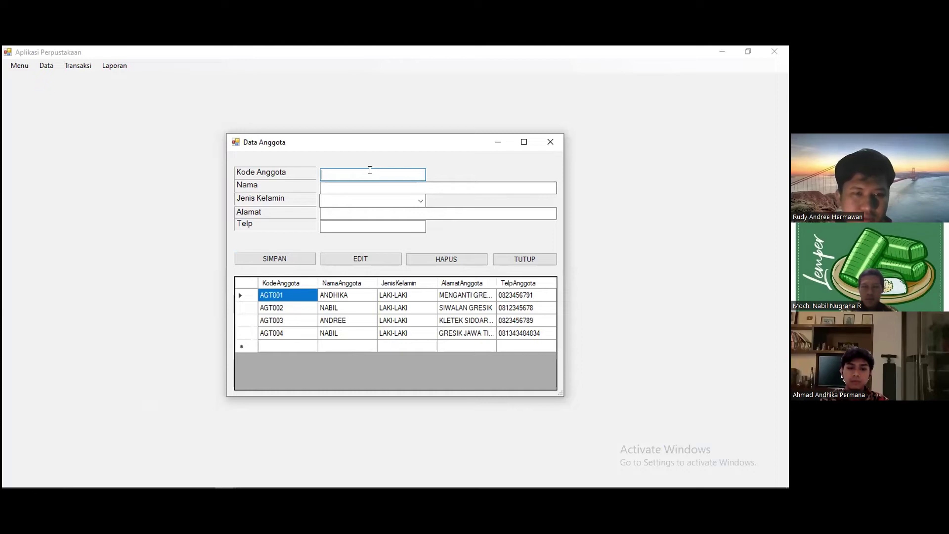
pyautogui.write('A')
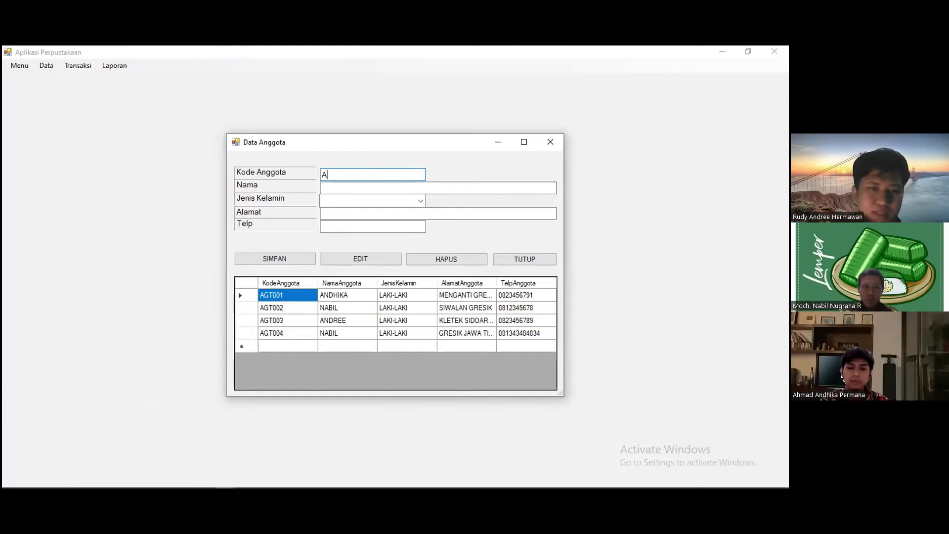
pyautogui.write('GT004')
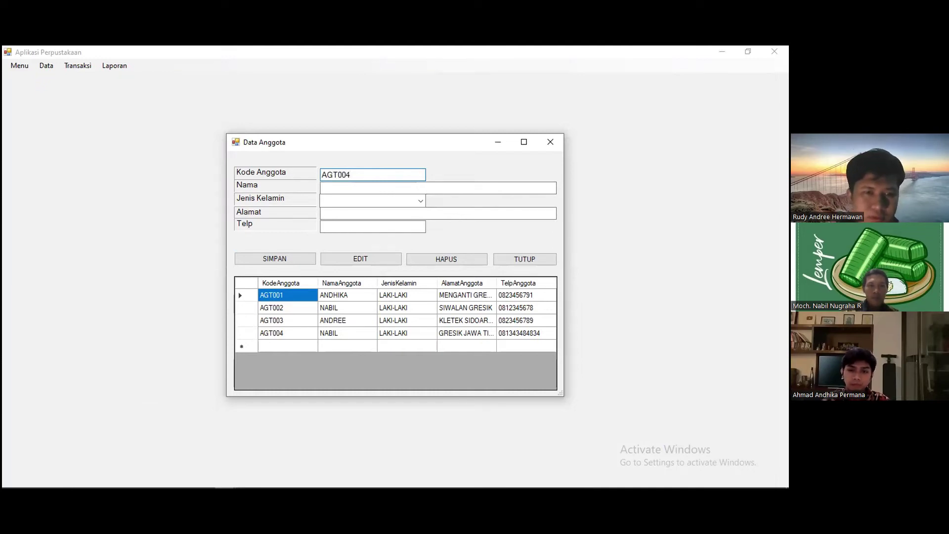
pyautogui.press('Return')
pyautogui.click(389, 183)
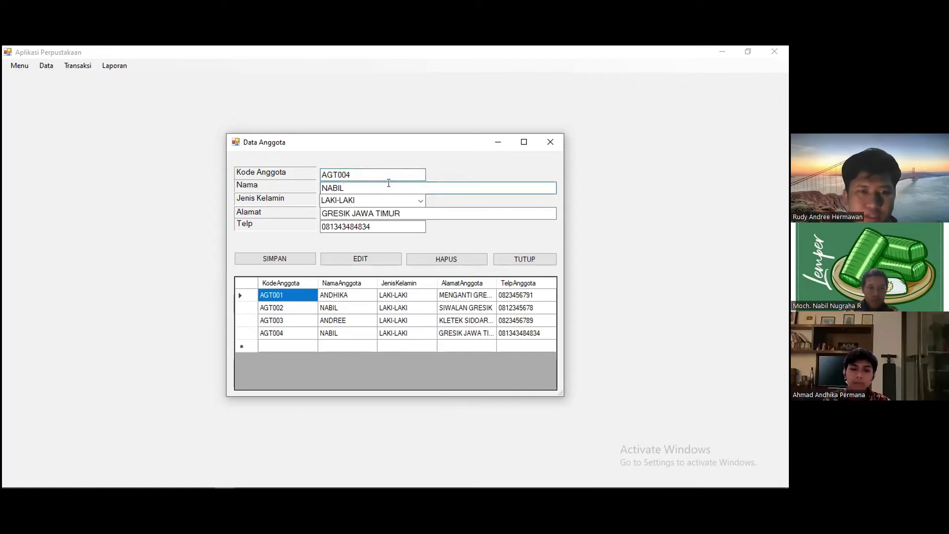
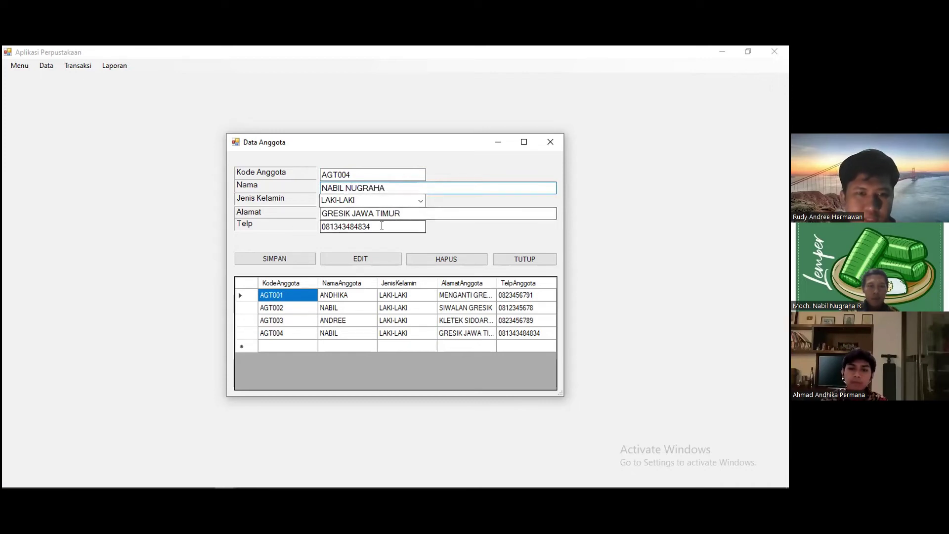
pyautogui.click(356, 264)
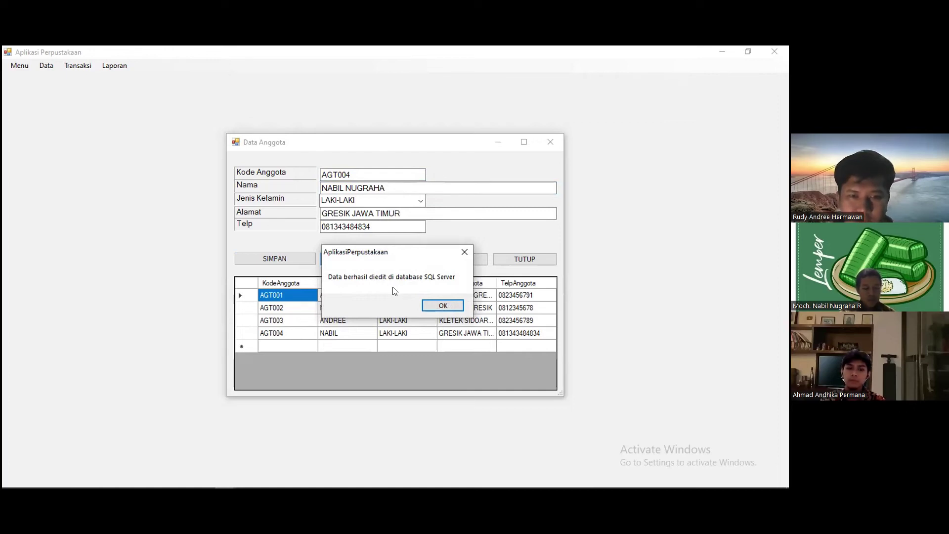
pyautogui.click(437, 305)
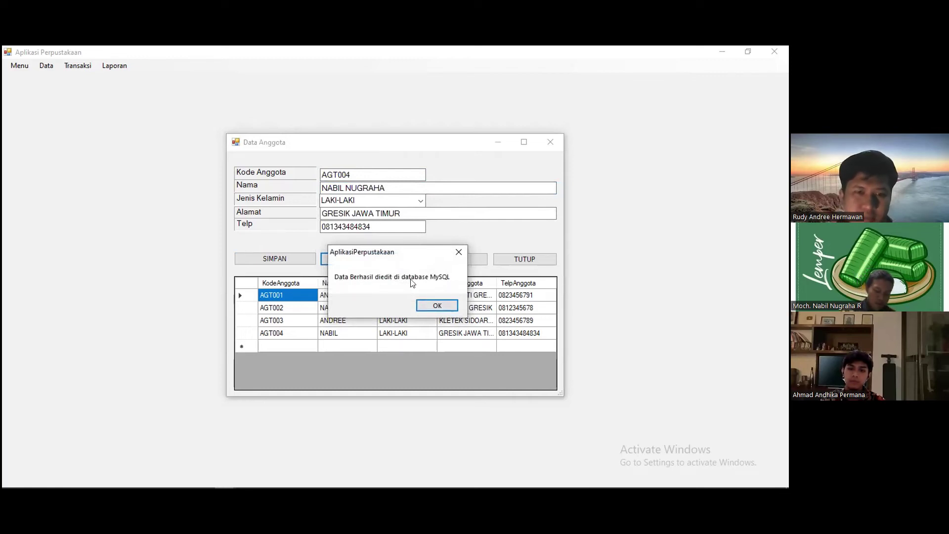
pyautogui.click(443, 305)
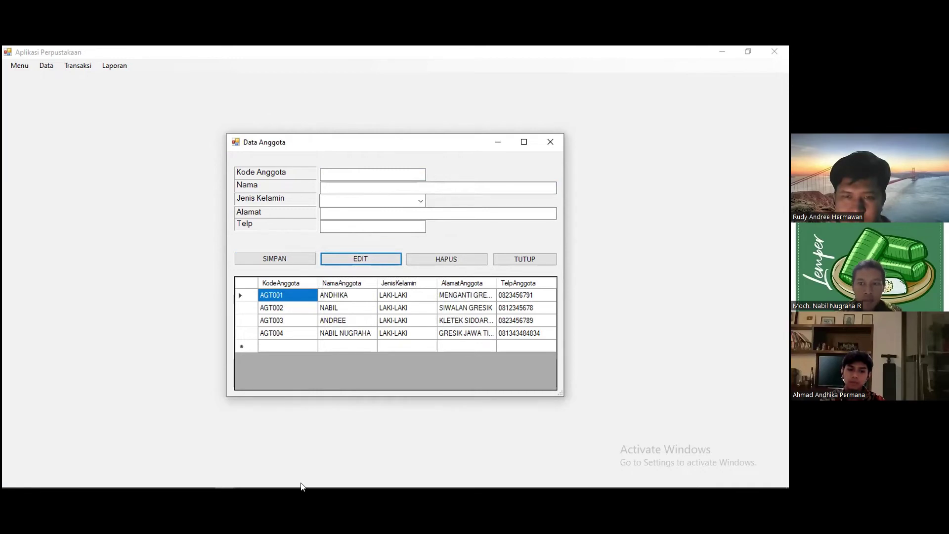
pyautogui.click(161, 479)
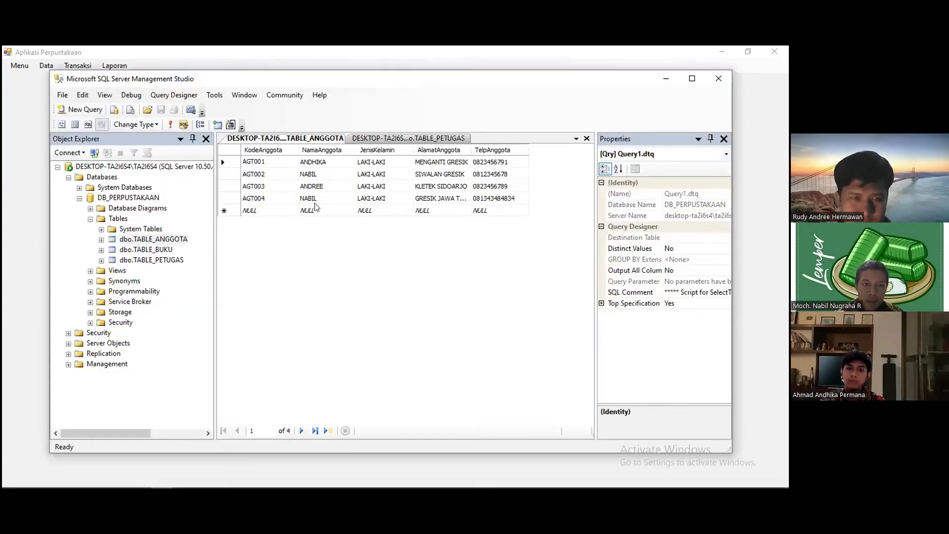
# - Re-run the TABLE_ANGGOTA query to show the fourth member's name with surname added
pyautogui.click(171, 129)
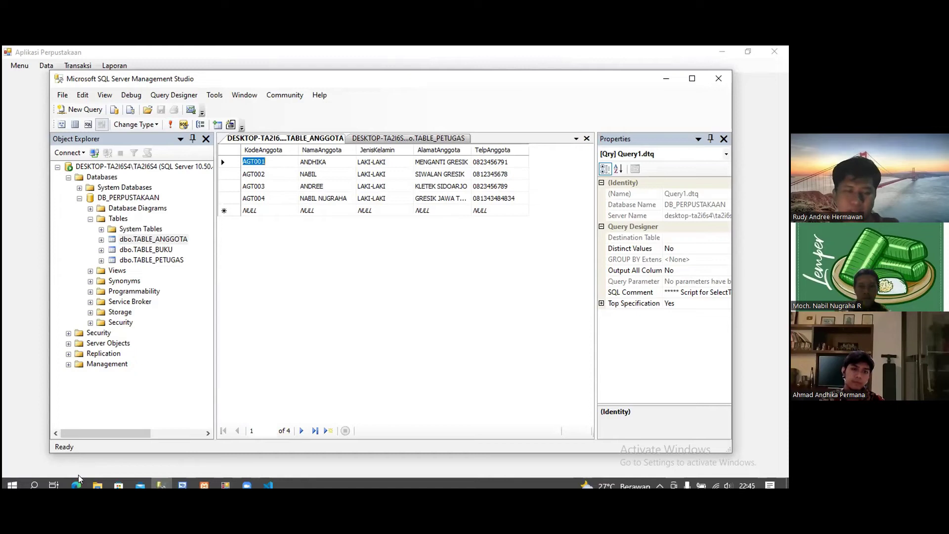
pyautogui.click(76, 479)
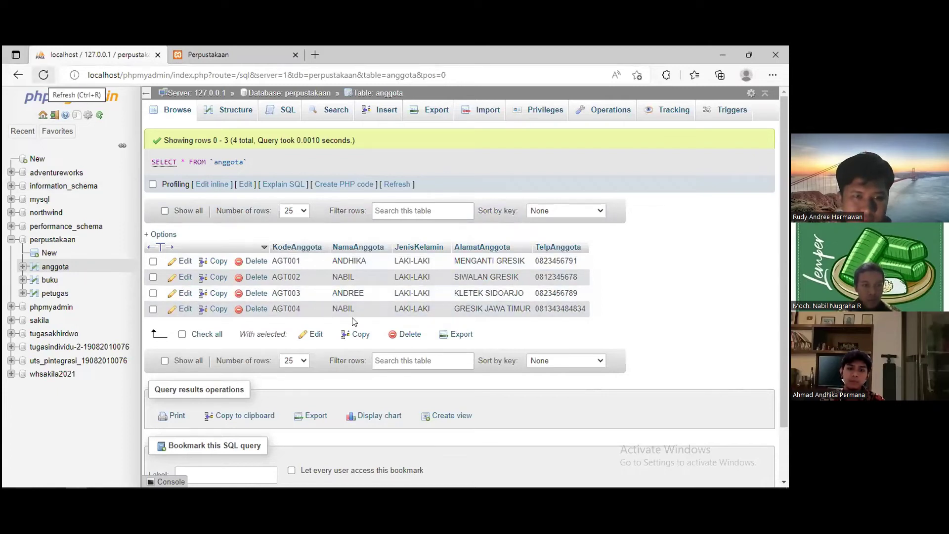
# - Reload phpMyAdmin's anggota table to show the fourth member's lengthened name
pyautogui.hotkey('ctrl', 'r')
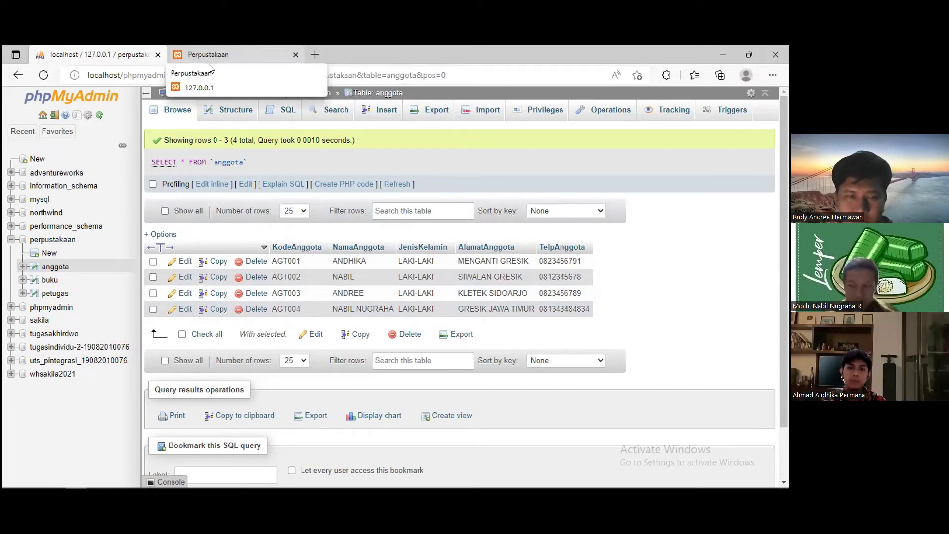
pyautogui.click(209, 68)
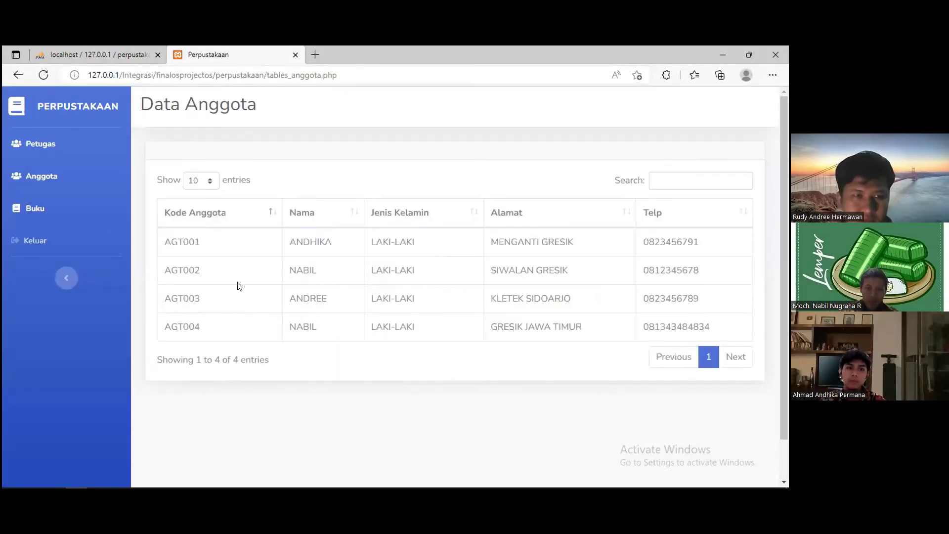
# - Refresh the web app's Data Anggota list, then return to the desktop member form's Kode Anggota field
pyautogui.click(51, 78)
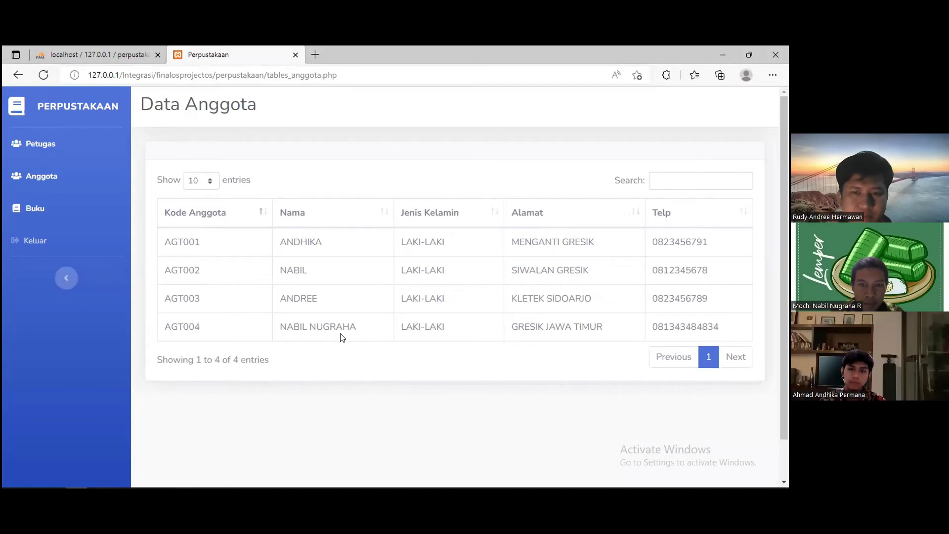
pyautogui.moveTo(353, 479)
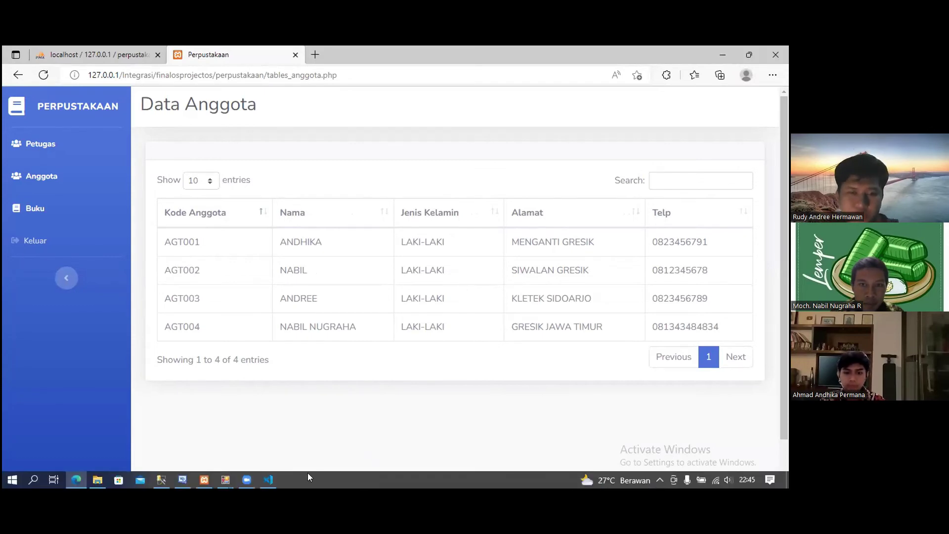
pyautogui.moveTo(229, 482)
pyautogui.click(265, 453)
pyautogui.click(370, 175)
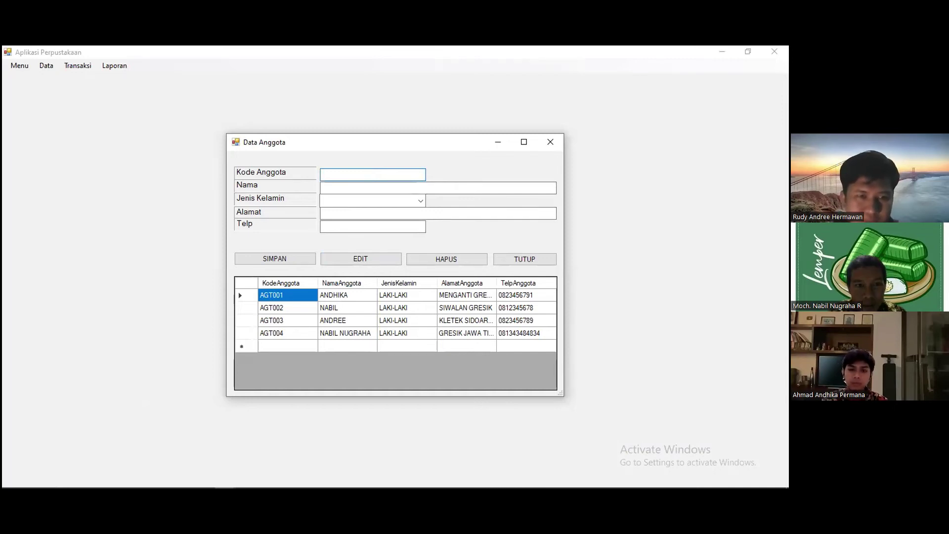
# - Load the fourth member by code and delete it with HAPUS, confirming for SQL Server and MySQL
pyautogui.write('AGT004')
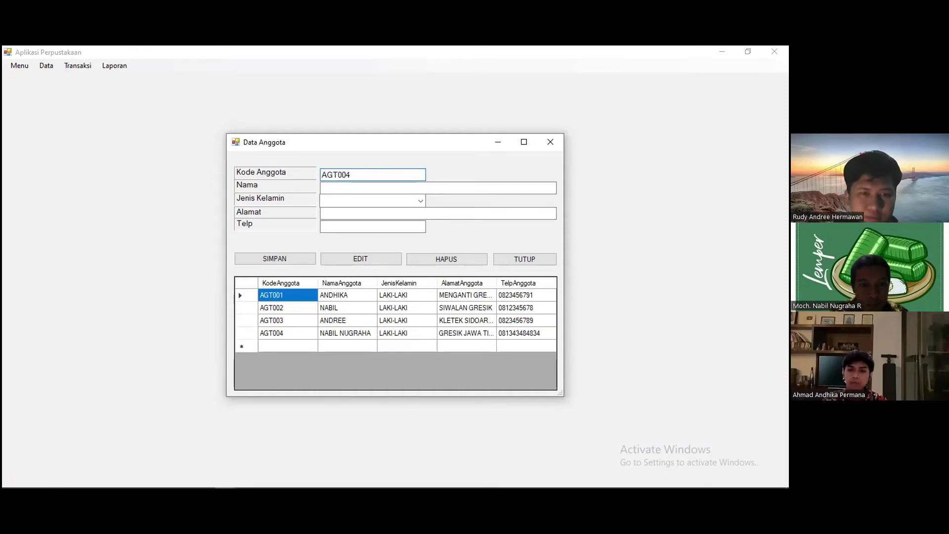
pyautogui.press('Return')
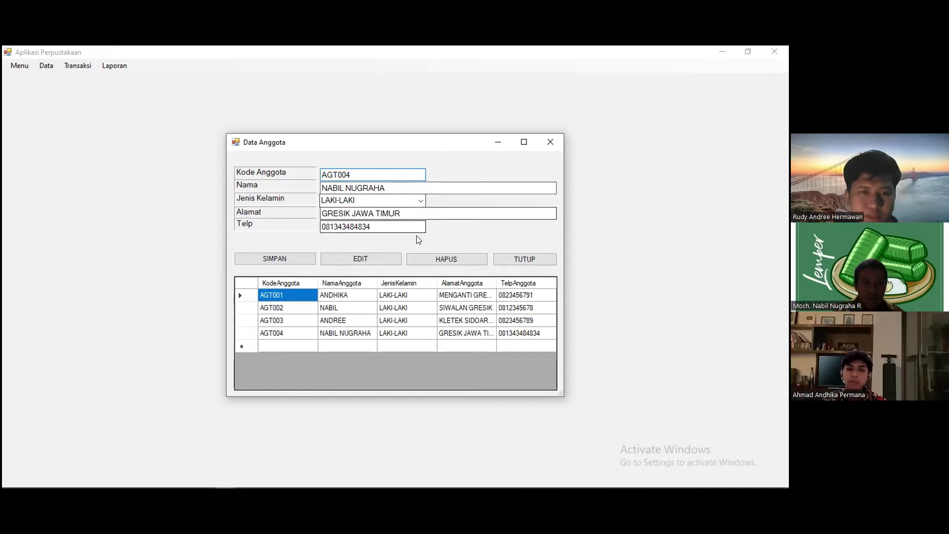
pyautogui.click(445, 261)
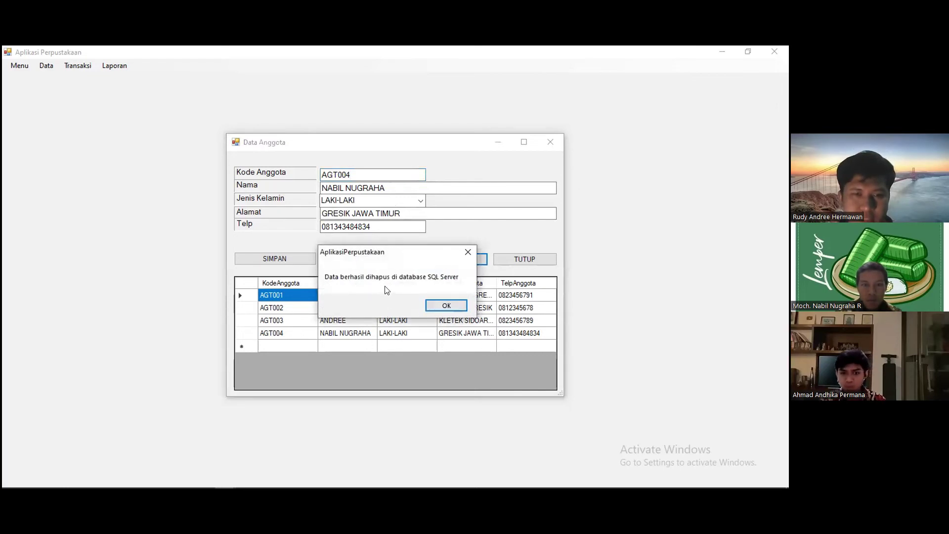
pyautogui.click(432, 302)
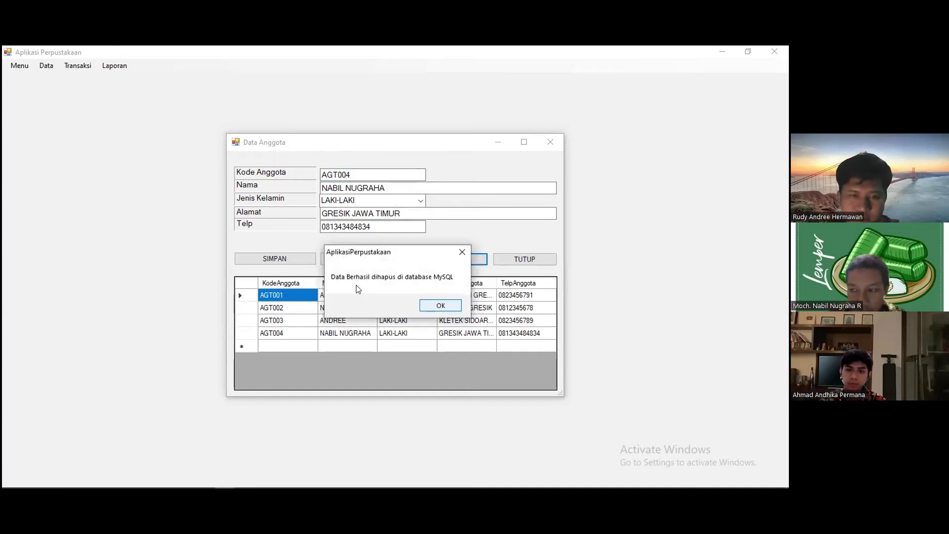
pyautogui.click(430, 306)
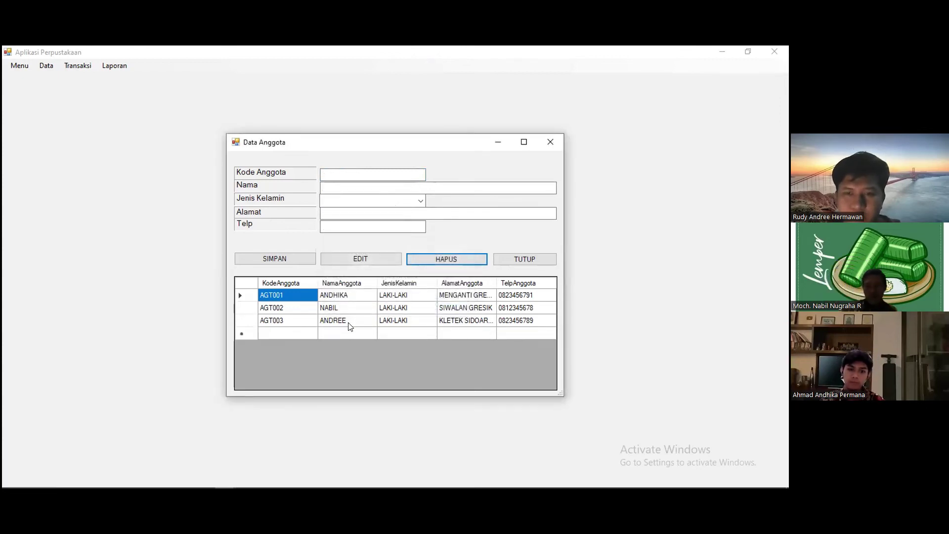
pyautogui.click(162, 479)
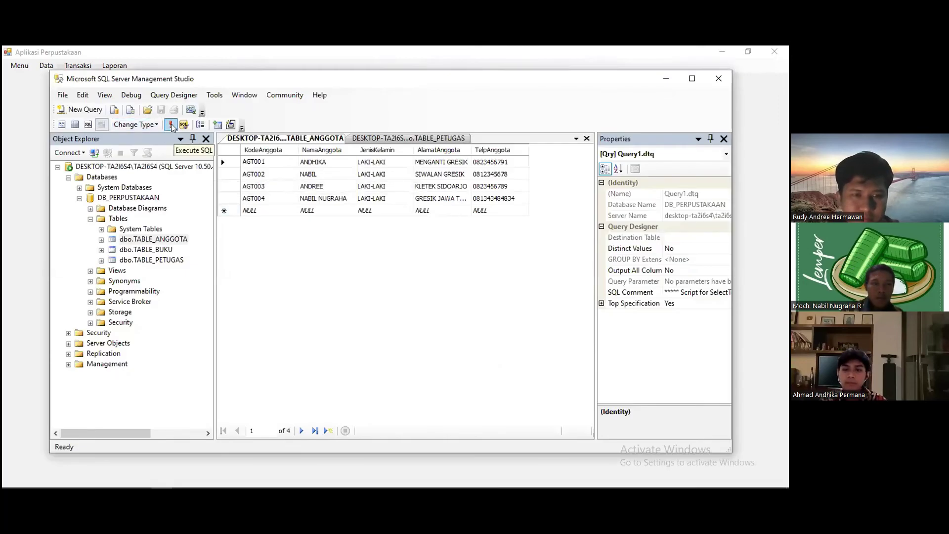
# - Re-run the TABLE_ANGGOTA query so it lists only three members
pyautogui.click(171, 124)
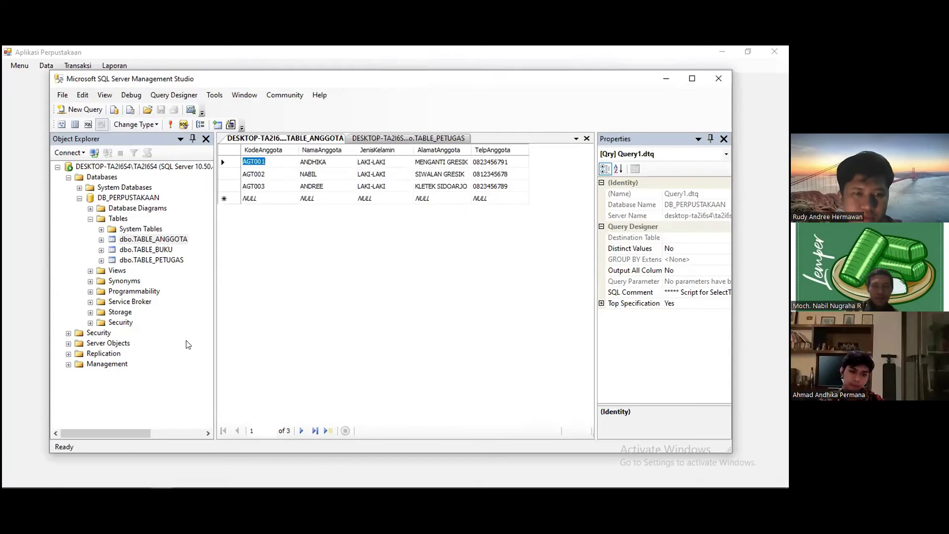
pyautogui.moveTo(79, 481)
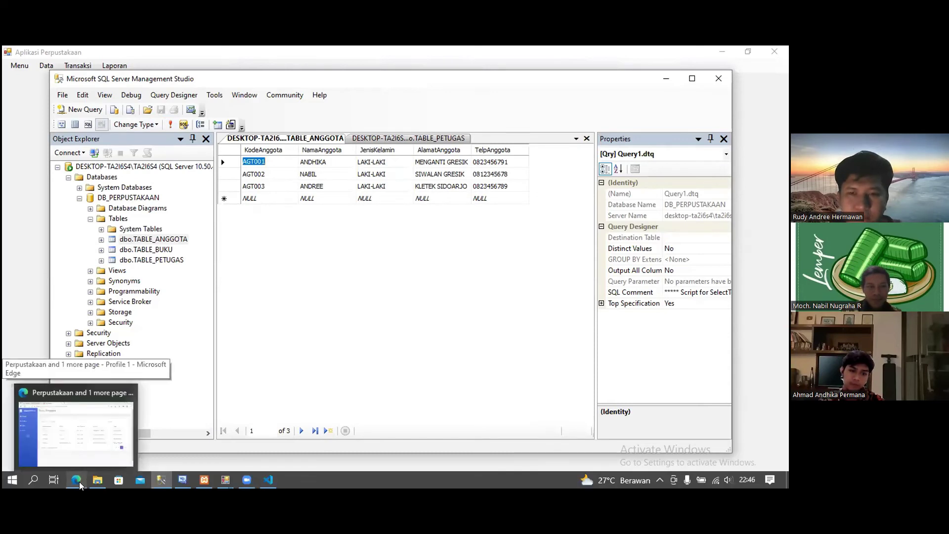
# - Switch Edge to the phpMyAdmin tab and refresh the anggota table
pyautogui.click(79, 481)
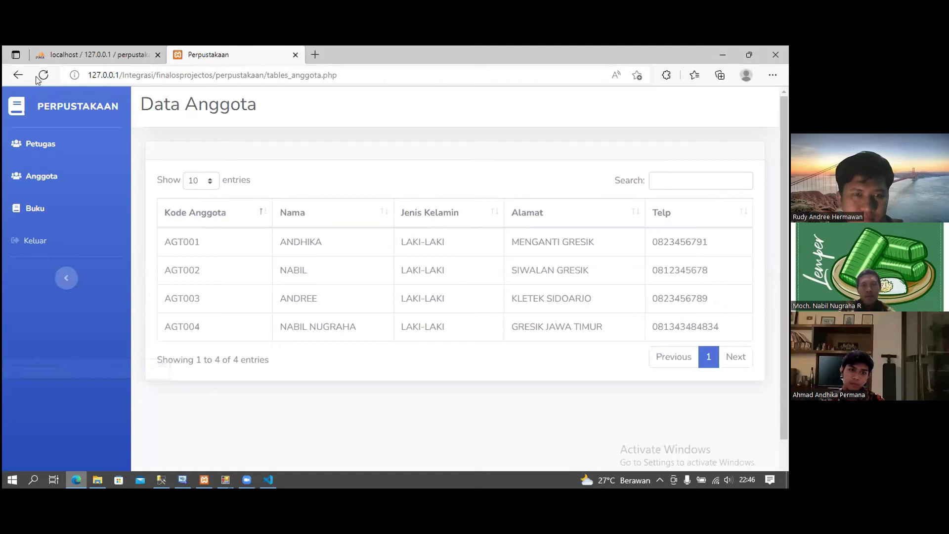
pyautogui.hotkey('ctrl', 'Tab')
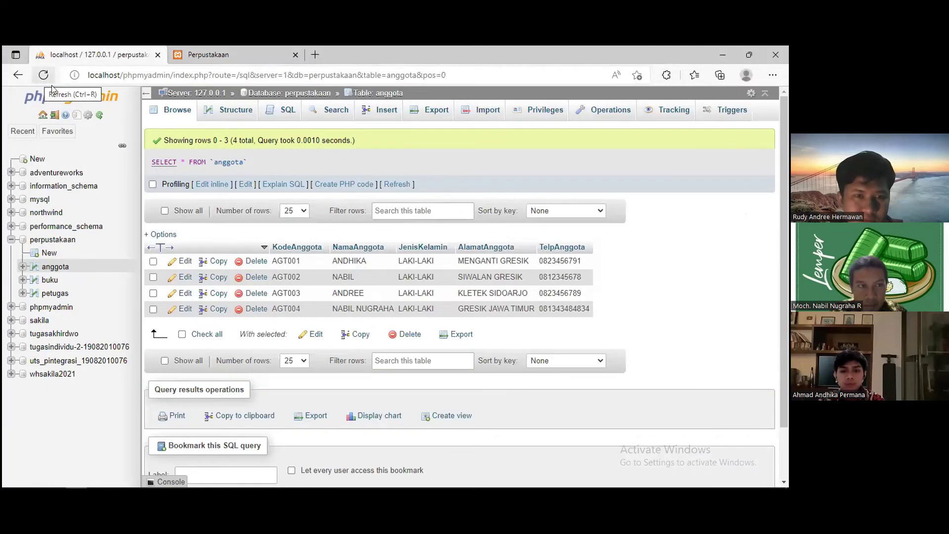
pyautogui.click(38, 80)
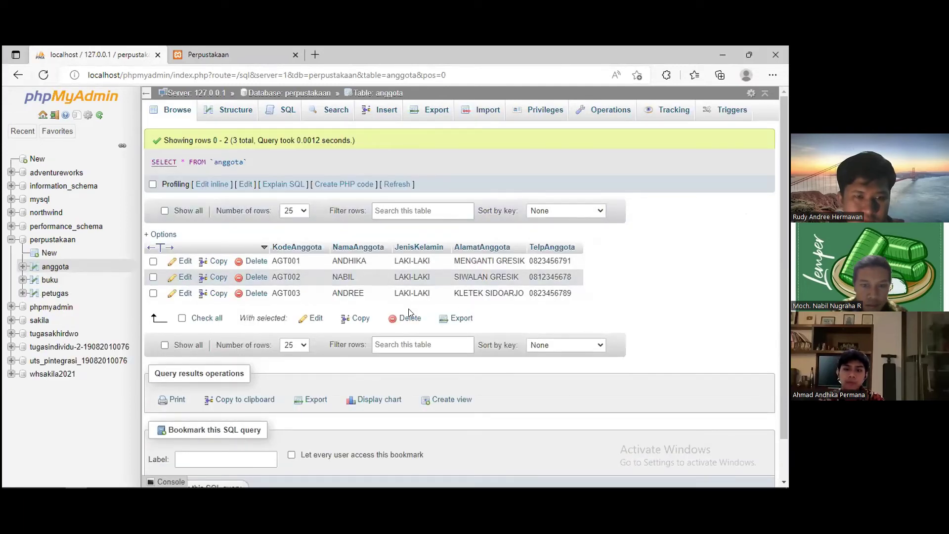
# - Reload the web app's member list showing AGT001 to AGT003, then return to the desktop app
pyautogui.click(184, 57)
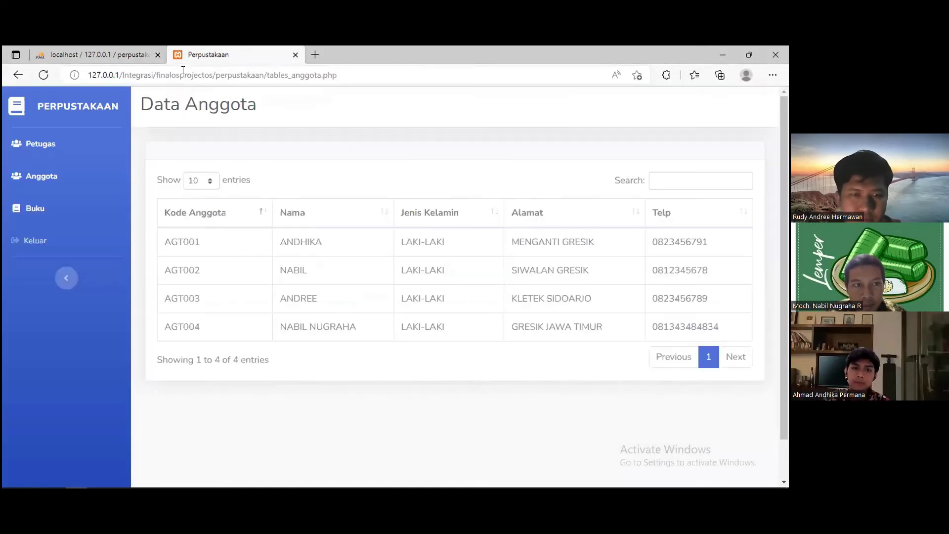
pyautogui.click(49, 76)
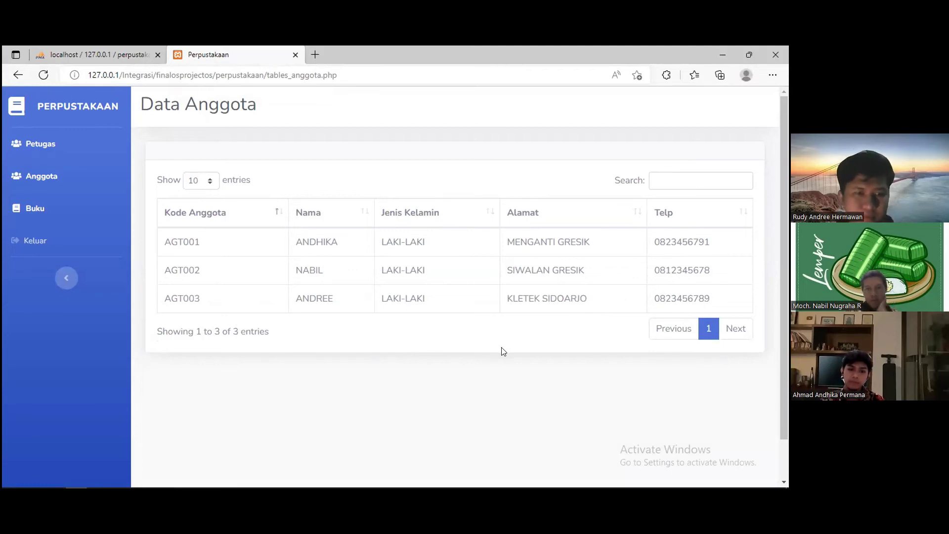
pyautogui.moveTo(289, 486)
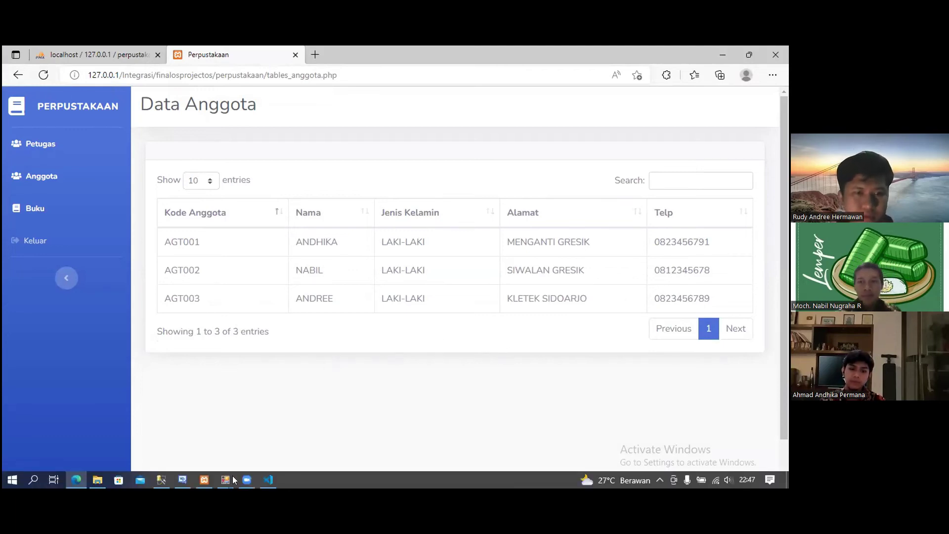
pyautogui.moveTo(226, 479)
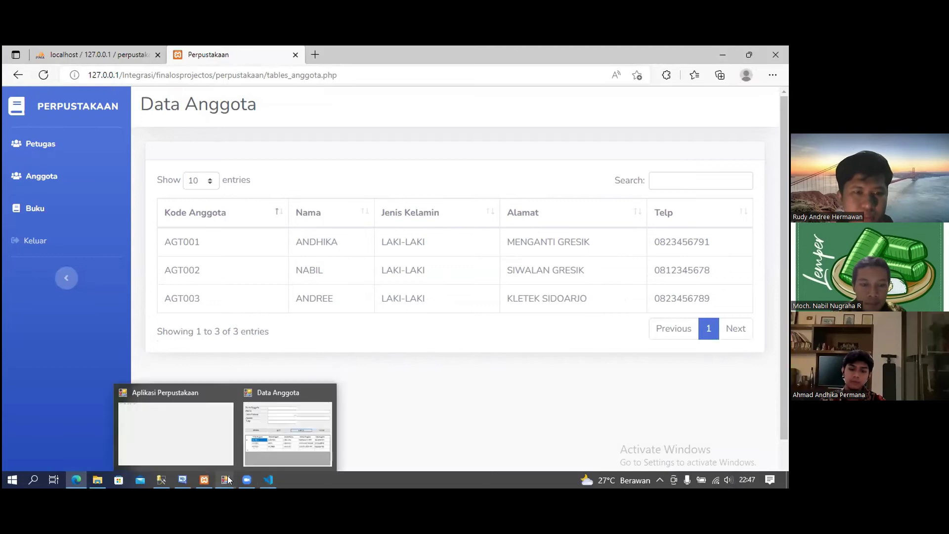
pyautogui.click(252, 438)
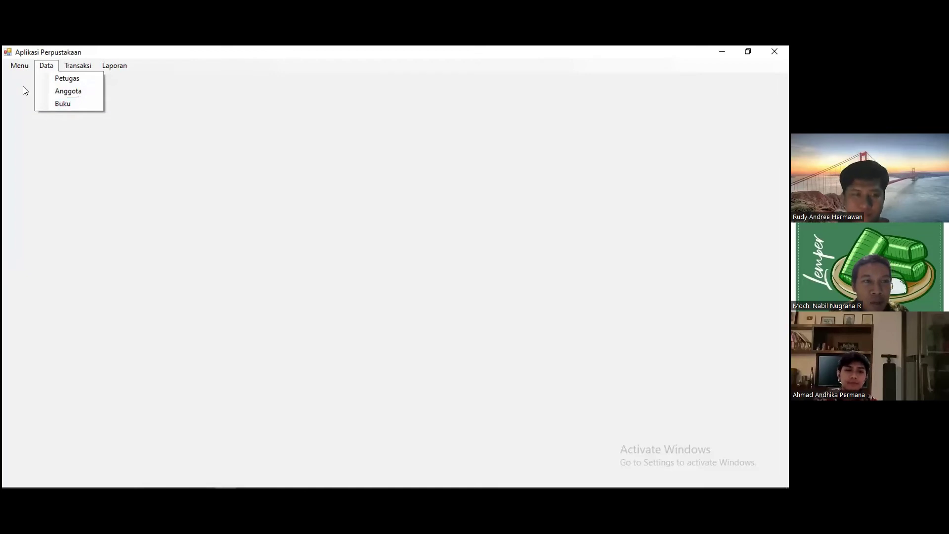
# - Open the Data Buku form from the Data menu
pyautogui.click(41, 106)
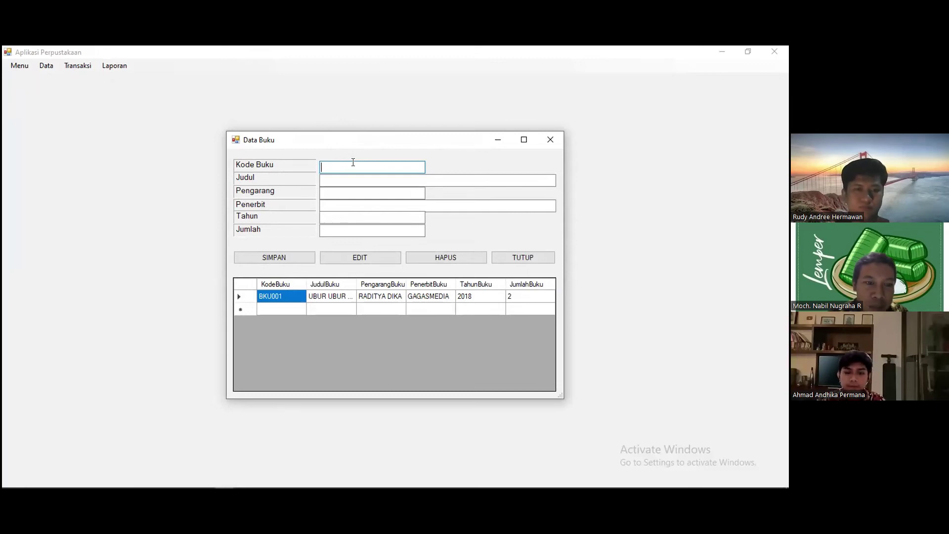
# - Enter book code BKU002, title PEMROGRAMAN WEB UNTUK PEMULA and the author's name
pyautogui.write('BKU002')
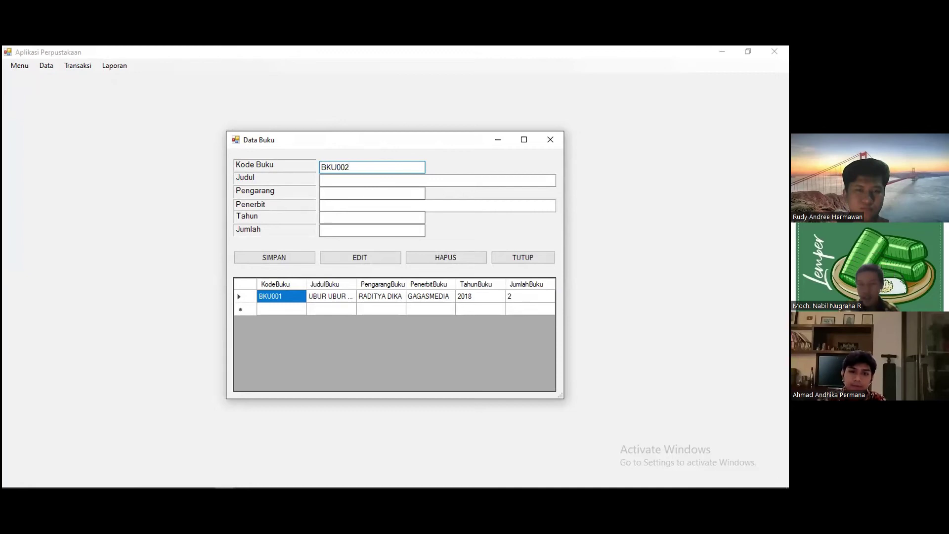
pyautogui.click(354, 177)
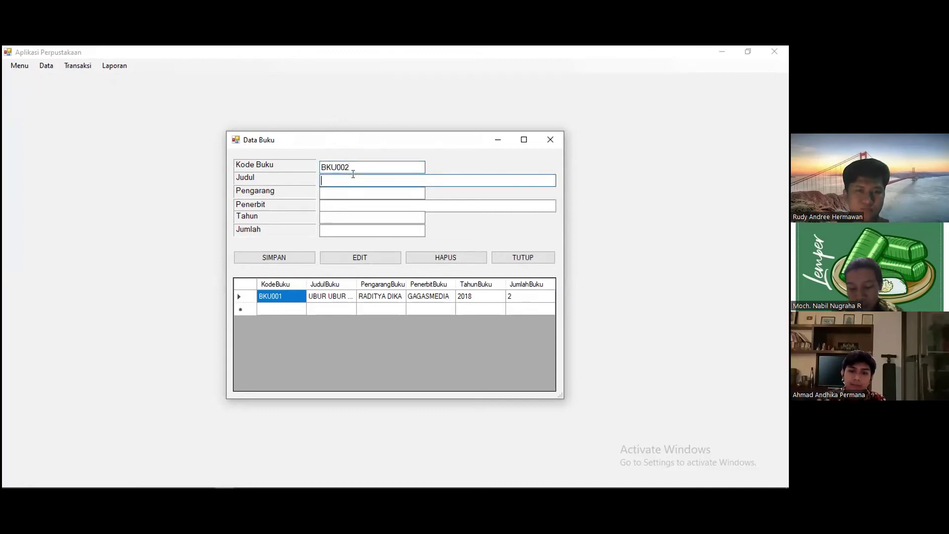
pyautogui.write('PEMROGRAMAN WEB UNTUK PEMULA')
pyautogui.click(368, 191)
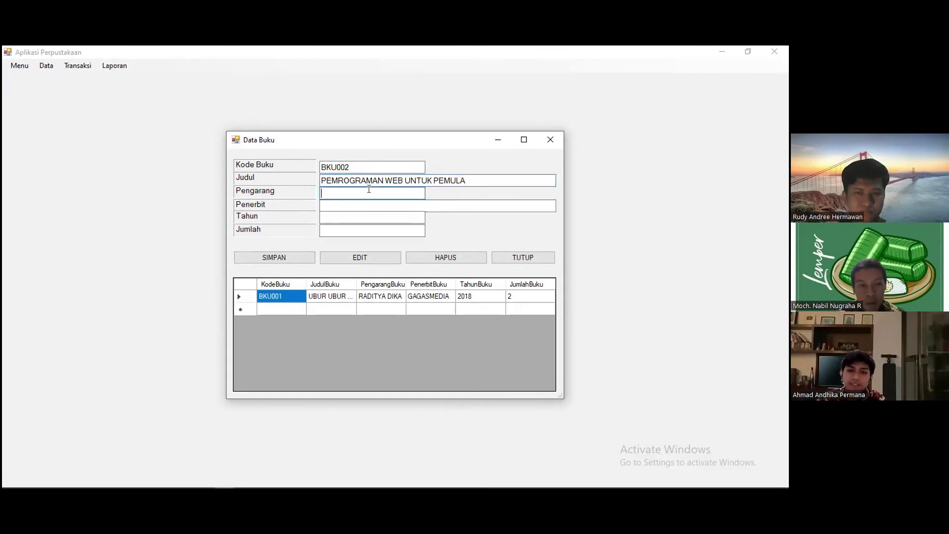
pyautogui.write('ROHI AB')
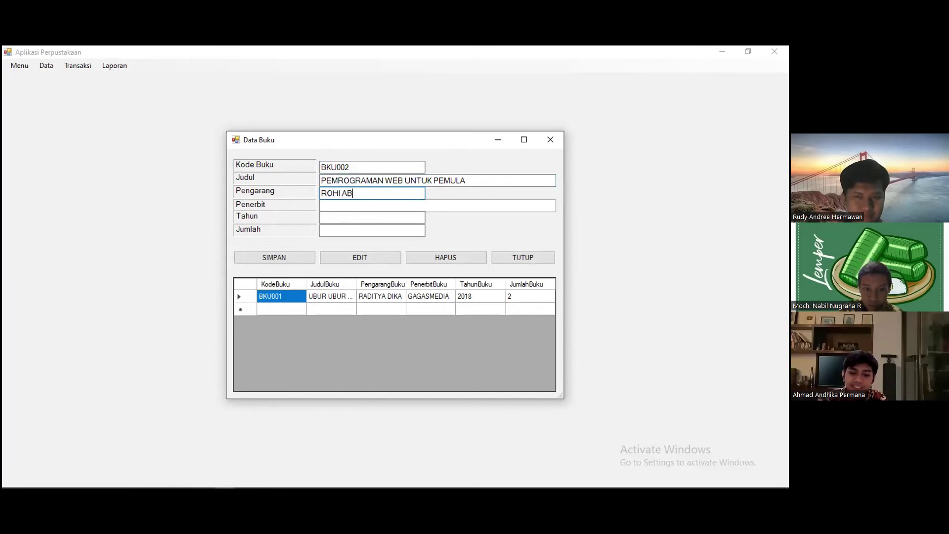
pyautogui.write('DULLAH')
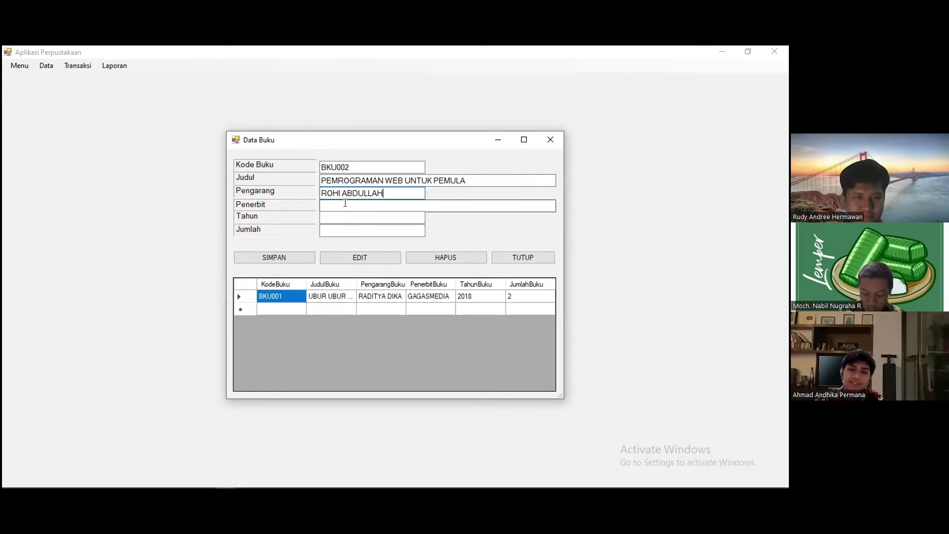
# - Fill in publisher PT ELEX MEDIA KOMPUTINDO, year 2018 and quantity 320
pyautogui.click(345, 203)
pyautogui.write('PT ELE')
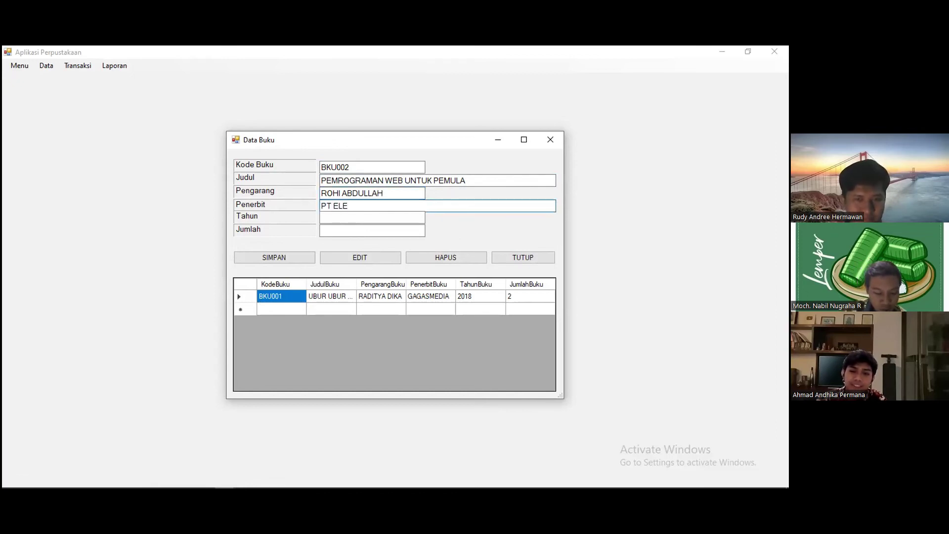
pyautogui.write('X MEDIA KOMPUTINDO')
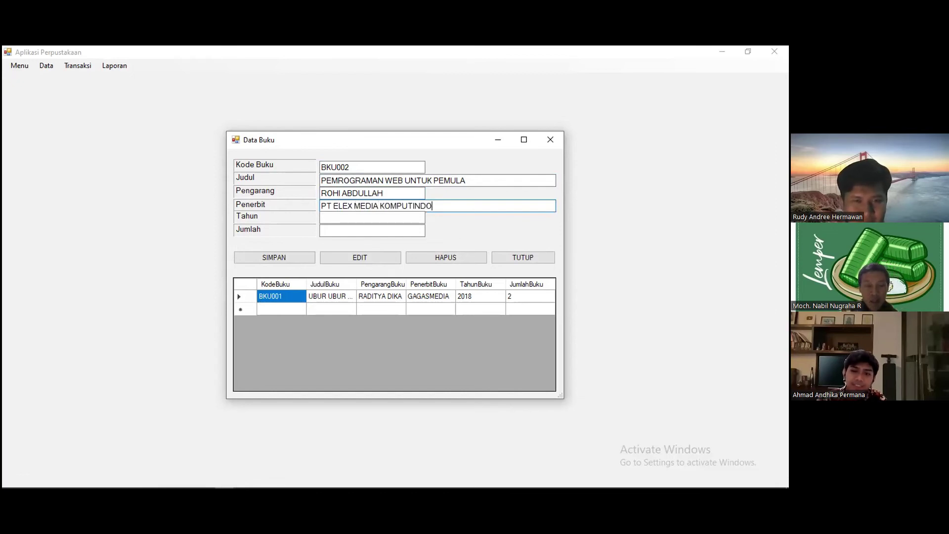
pyautogui.click(344, 213)
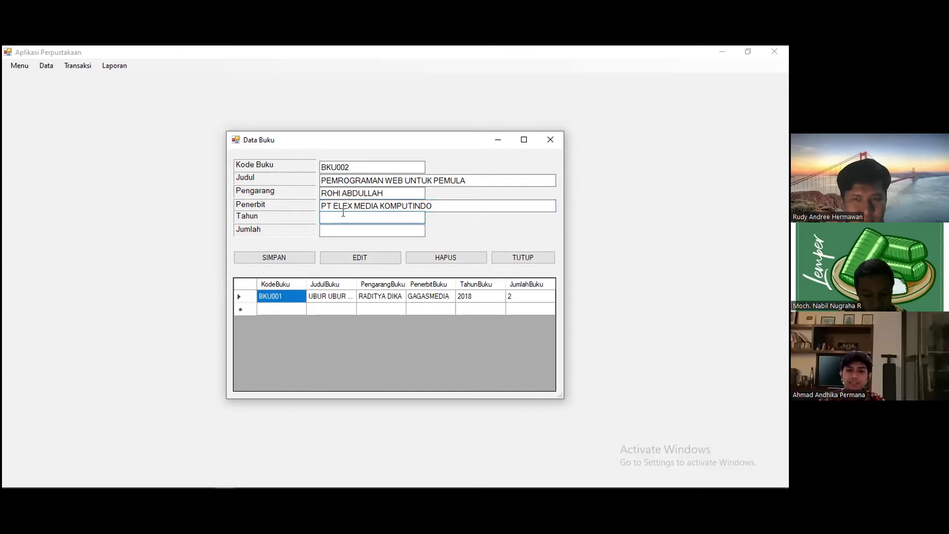
pyautogui.write('2018')
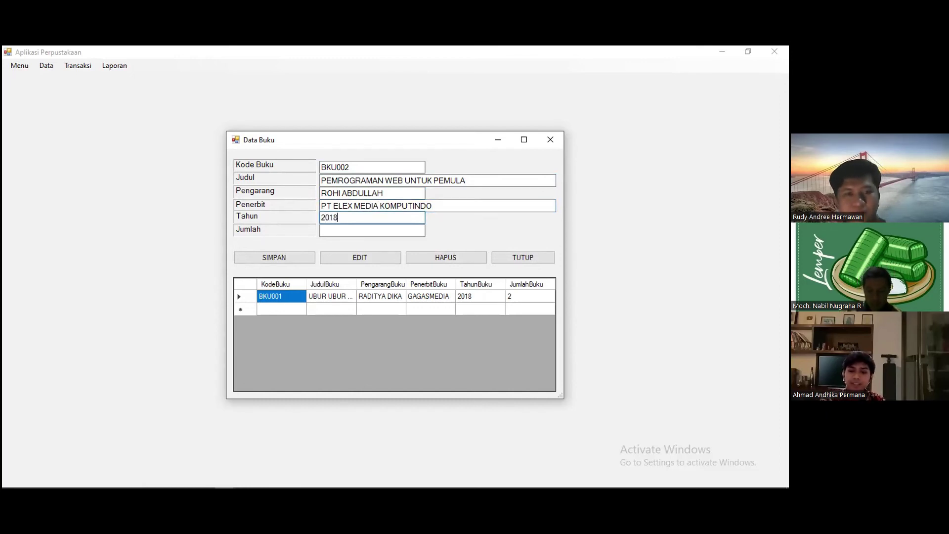
pyautogui.click(358, 231)
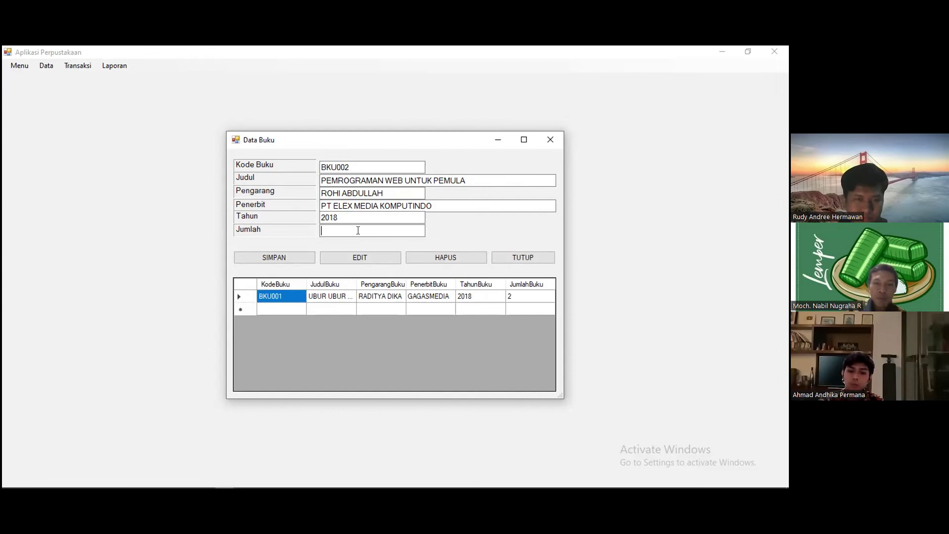
pyautogui.write('320')
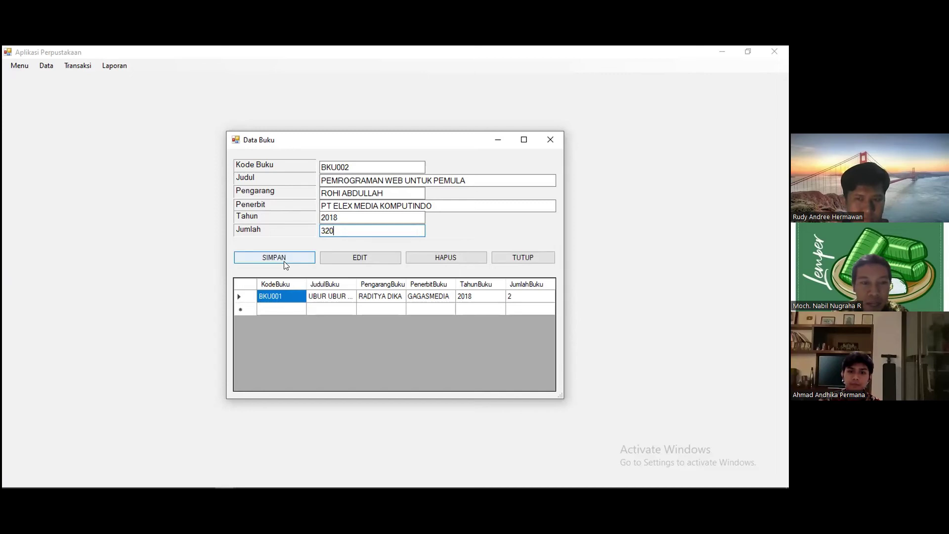
# - Save book BKU002 with SIMPAN, accepting both the SQL Server and MySQL confirmations
pyautogui.click(284, 260)
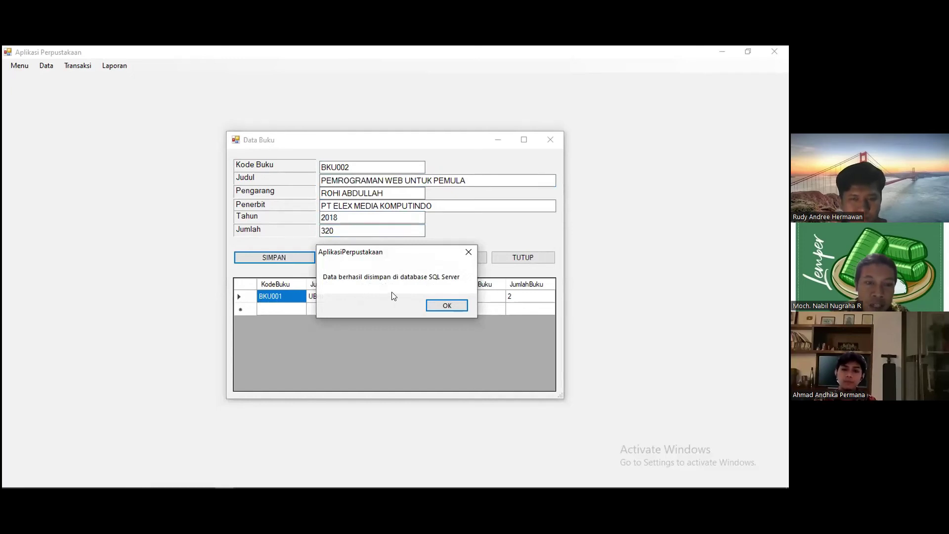
pyautogui.click(432, 304)
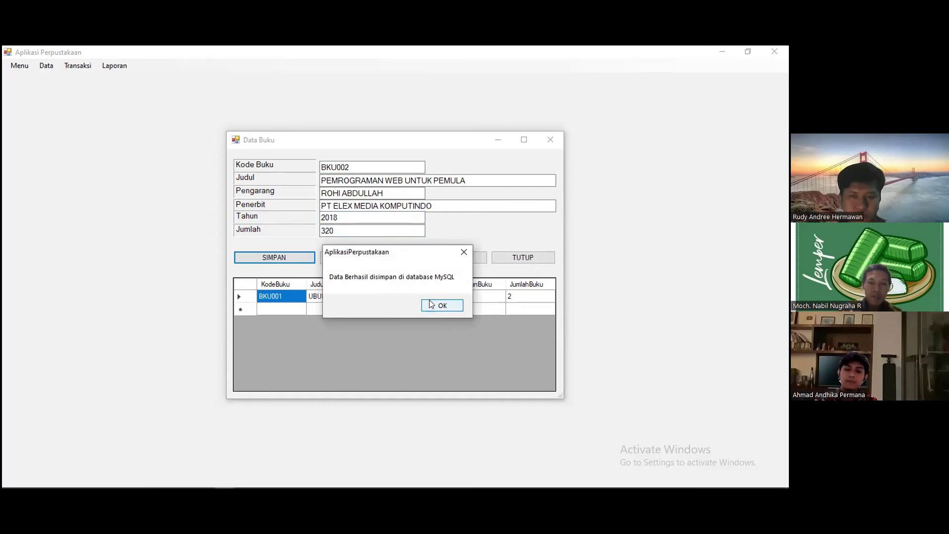
pyautogui.click(432, 304)
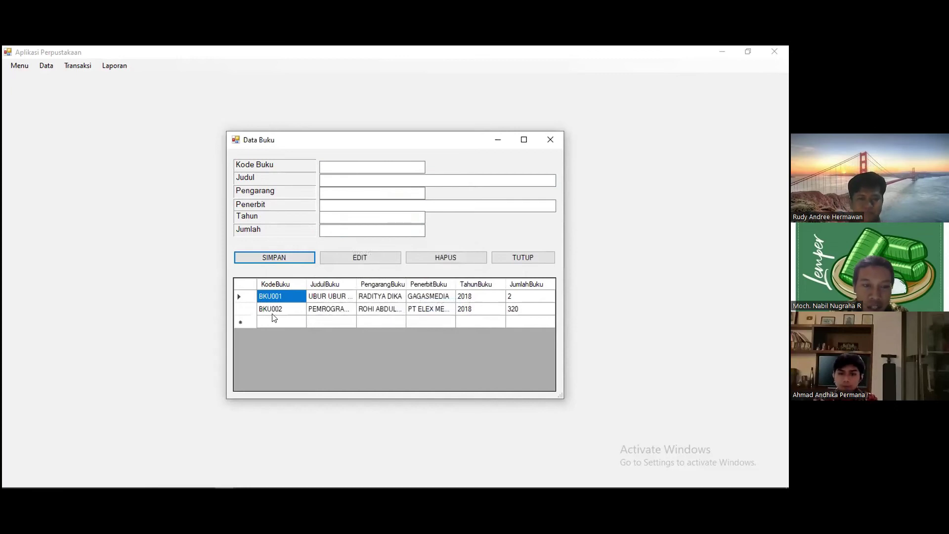
pyautogui.moveTo(261, 487)
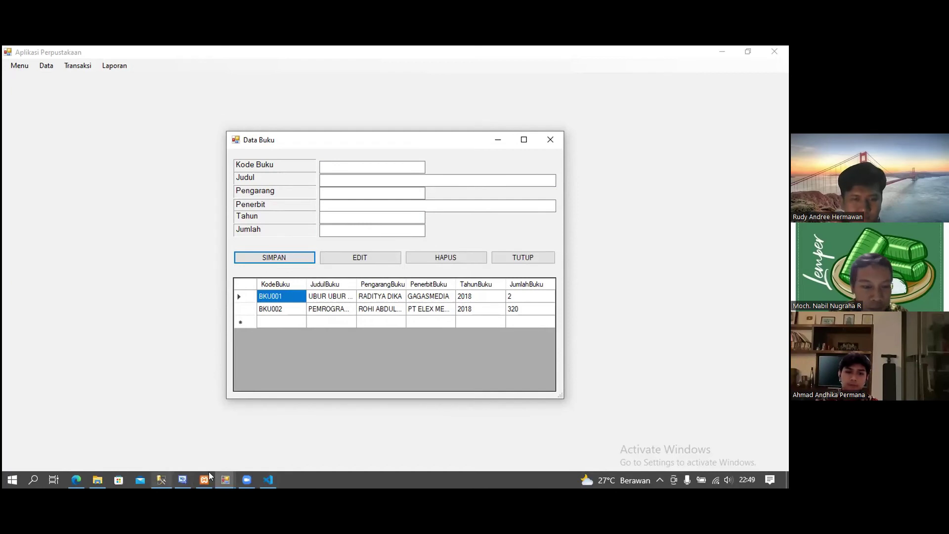
pyautogui.click(161, 479)
# - Open TABLE_BUKU's top 200 rows in SSMS, showing BKU002 with 320 copies beside BKU001
pyautogui.click(165, 250)
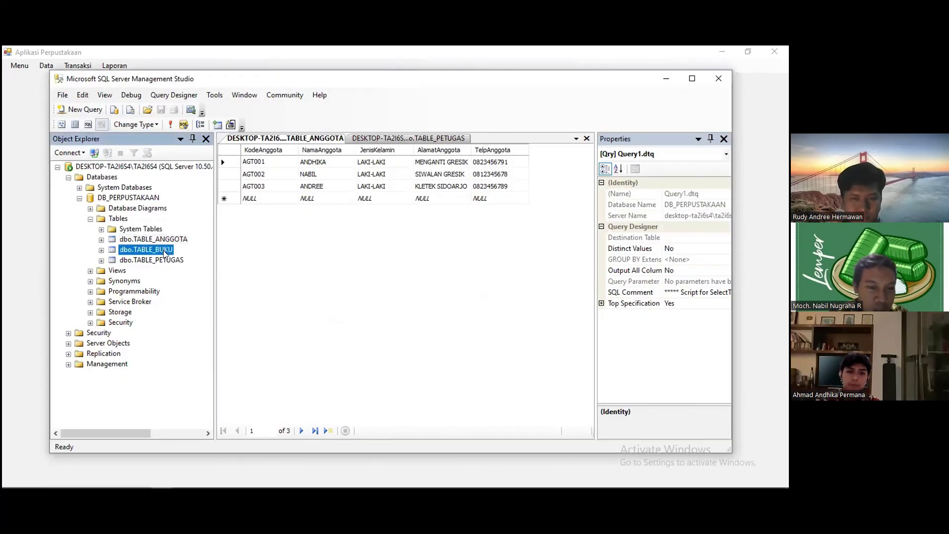
pyautogui.rightClick(164, 252)
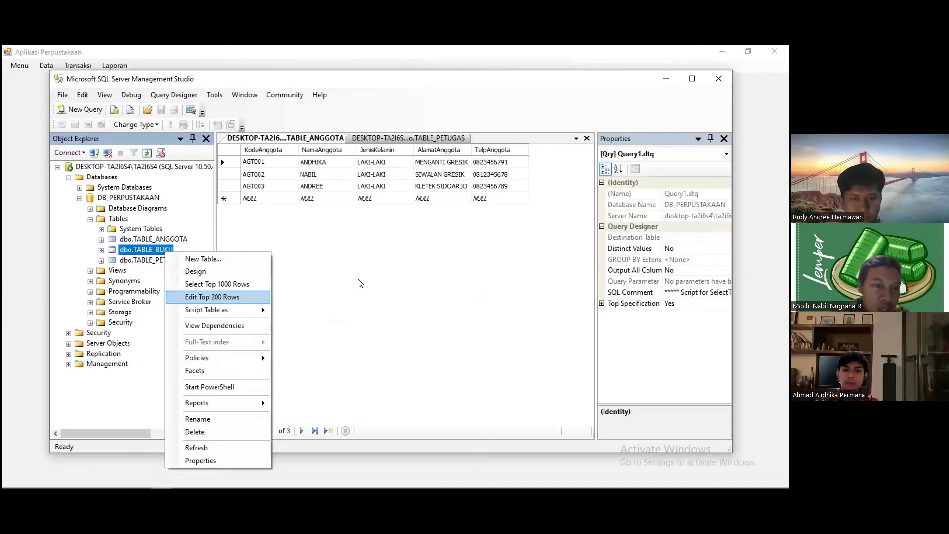
pyautogui.press('Return')
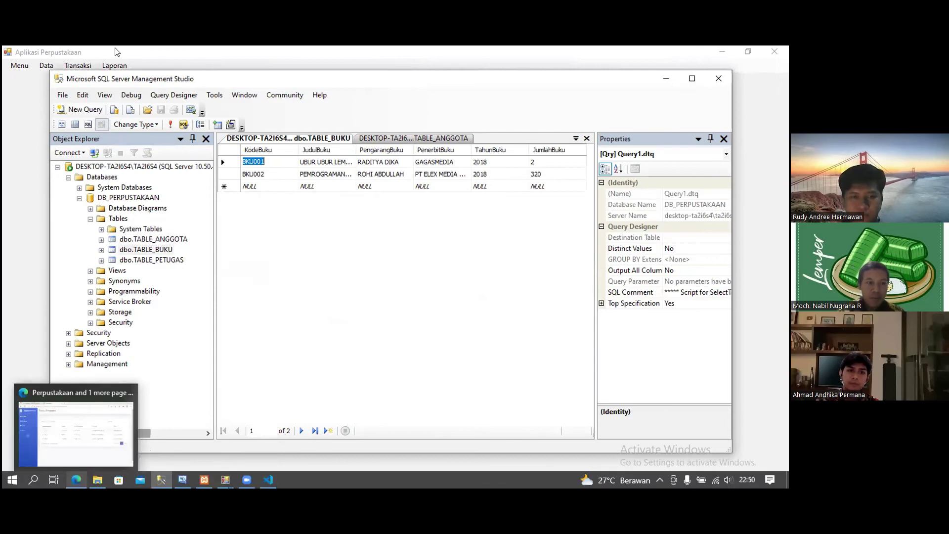
pyautogui.click(80, 425)
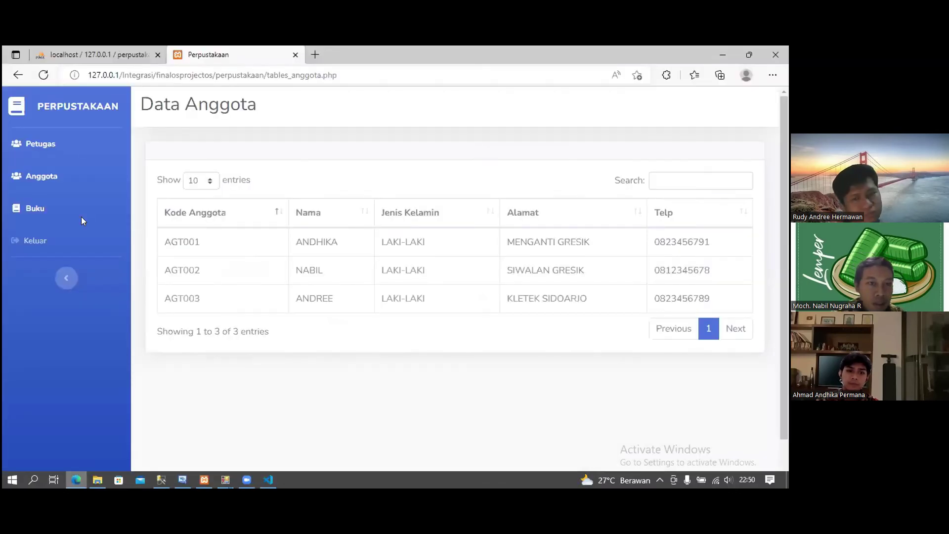
# - Show phpMyAdmin's buku table rows listing BKU001 and BKU002
pyautogui.hotkey('ctrl', 'Tab')
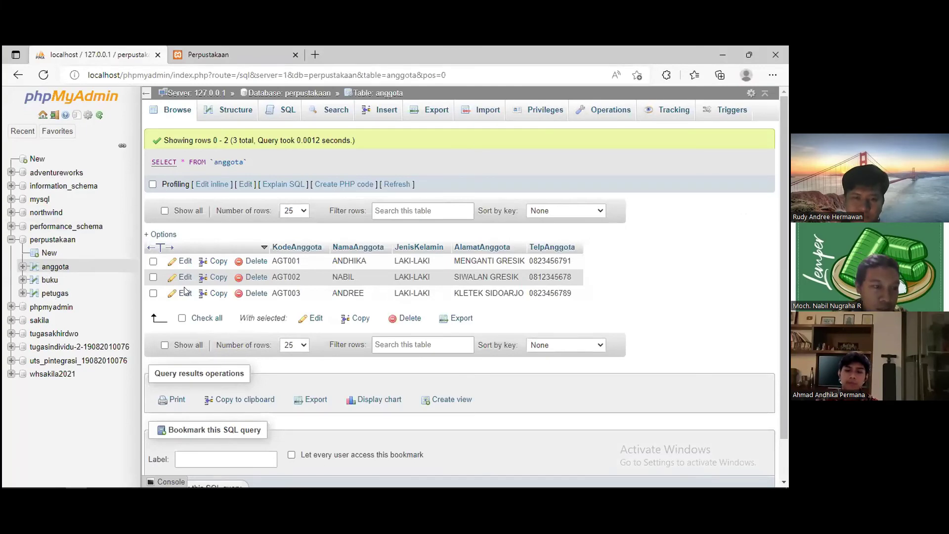
pyautogui.click(49, 280)
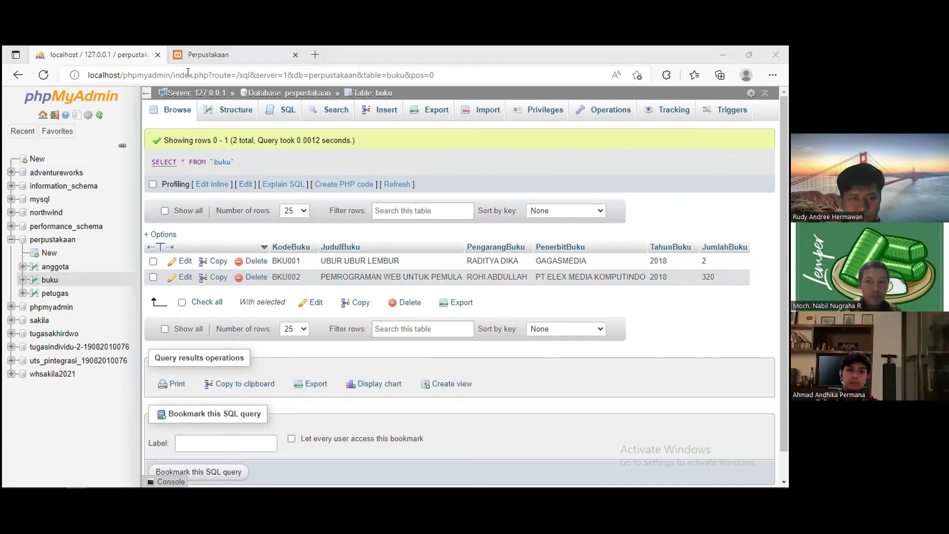
# - Open the web app's Data Buku page listing BKU002 alongside BKU001
pyautogui.hotkey('ctrl', 'Tab')
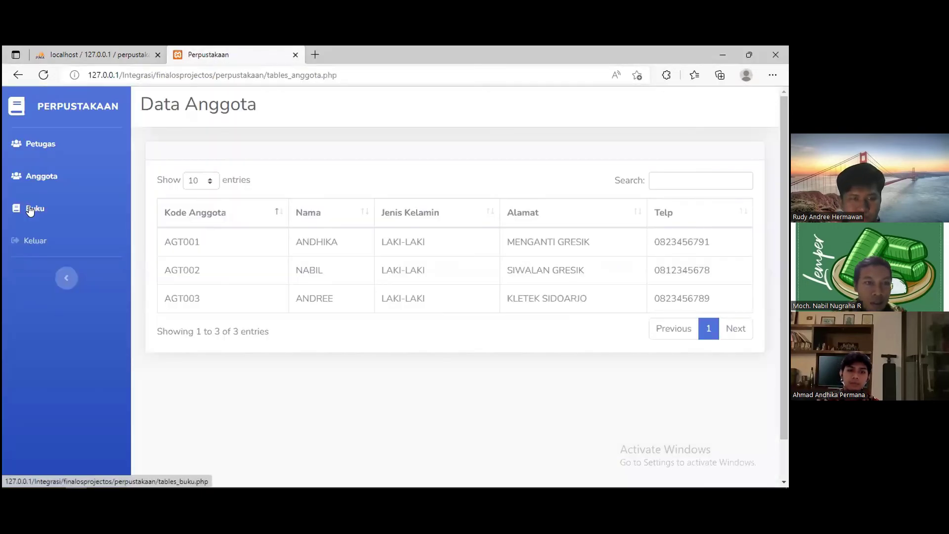
pyautogui.click(30, 211)
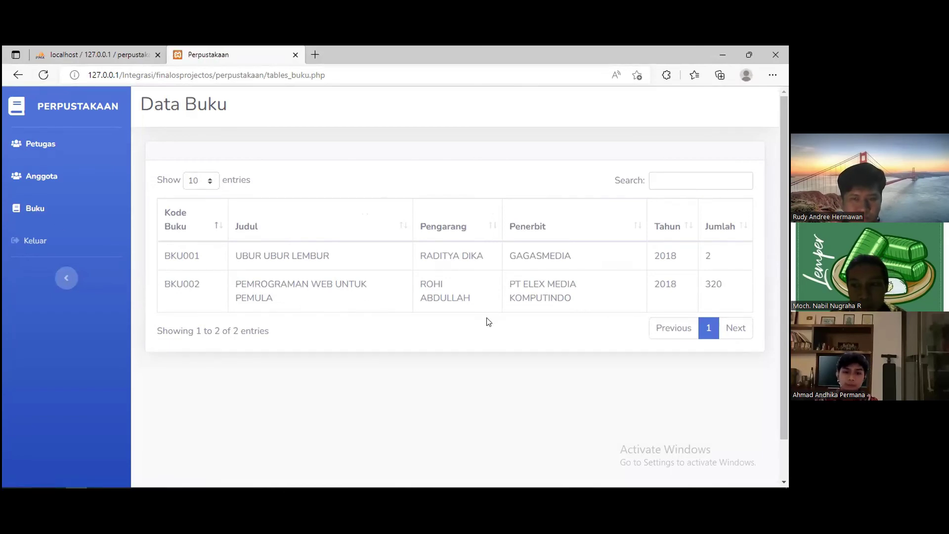
pyautogui.moveTo(239, 470)
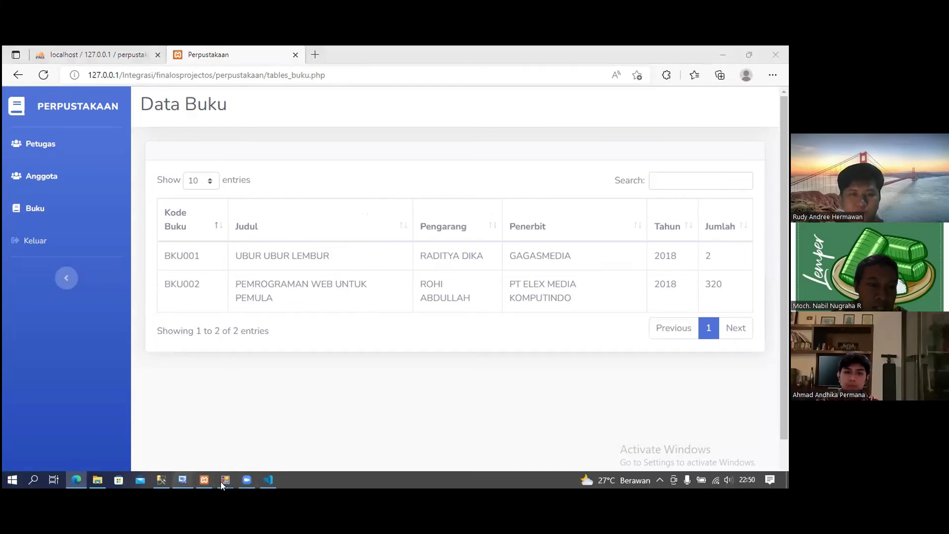
pyautogui.hotkey('alt', 'Tab')
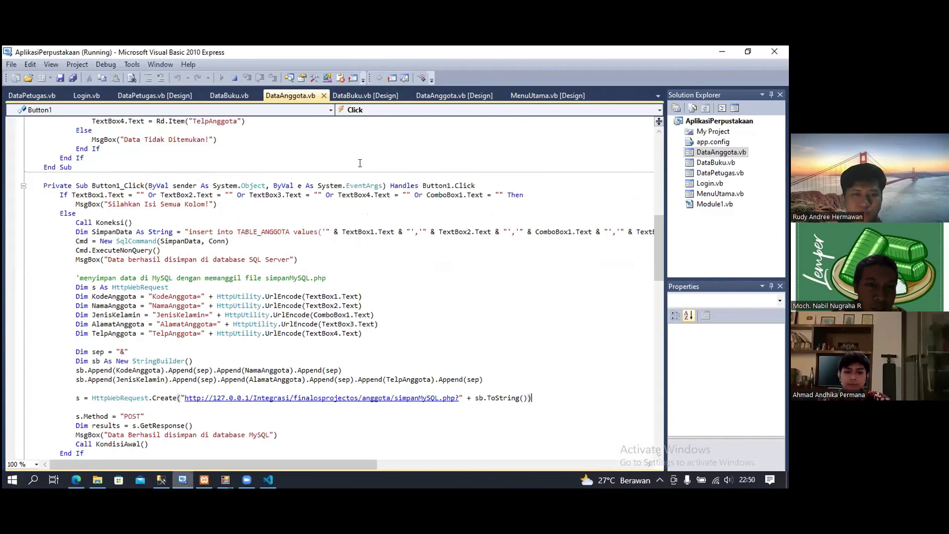
# - Look up BKU002 in the Kode Buku box to load its stored details into the form
pyautogui.hotkey('alt', 'Tab')
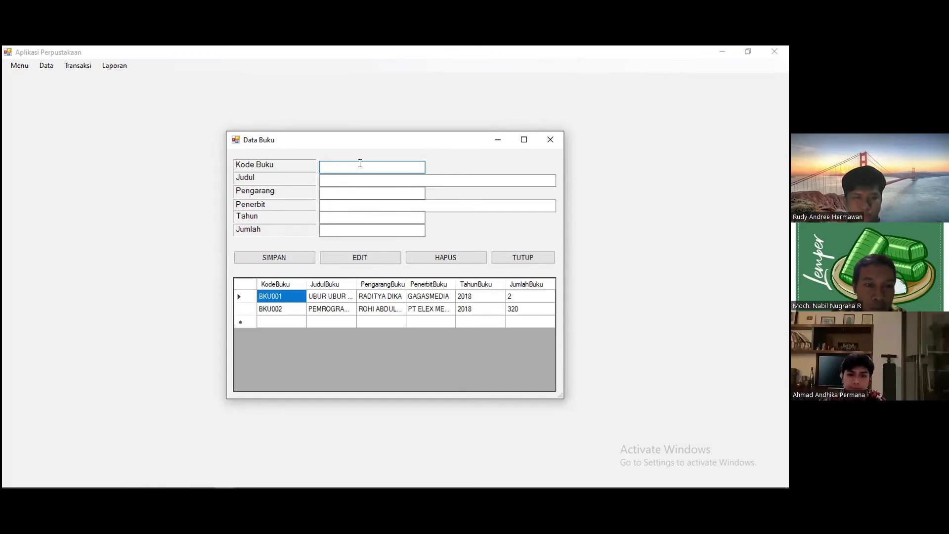
pyautogui.write('BKU')
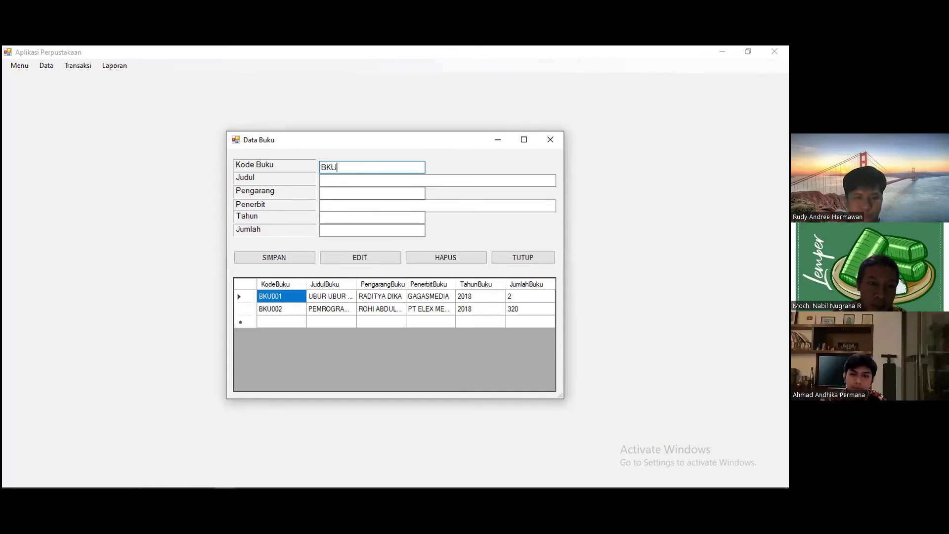
pyautogui.write('002')
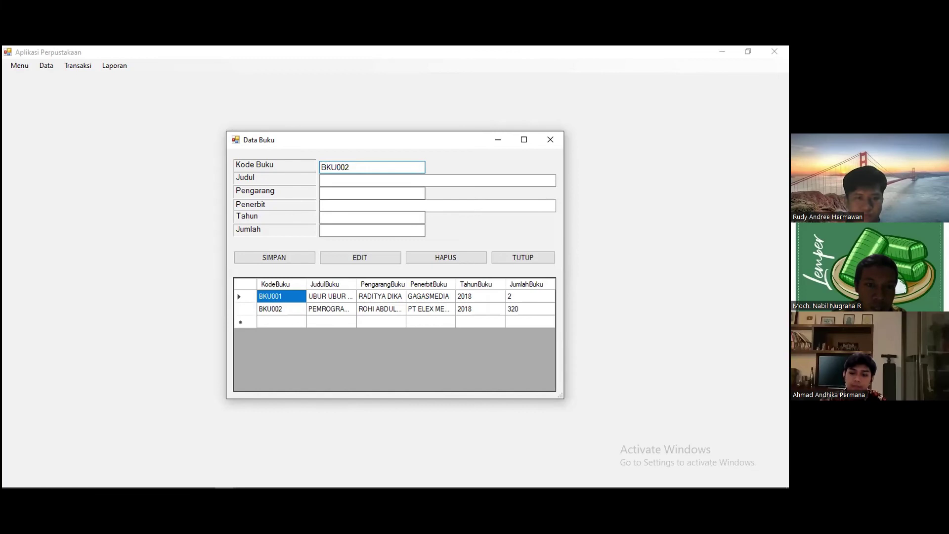
pyautogui.press('Return')
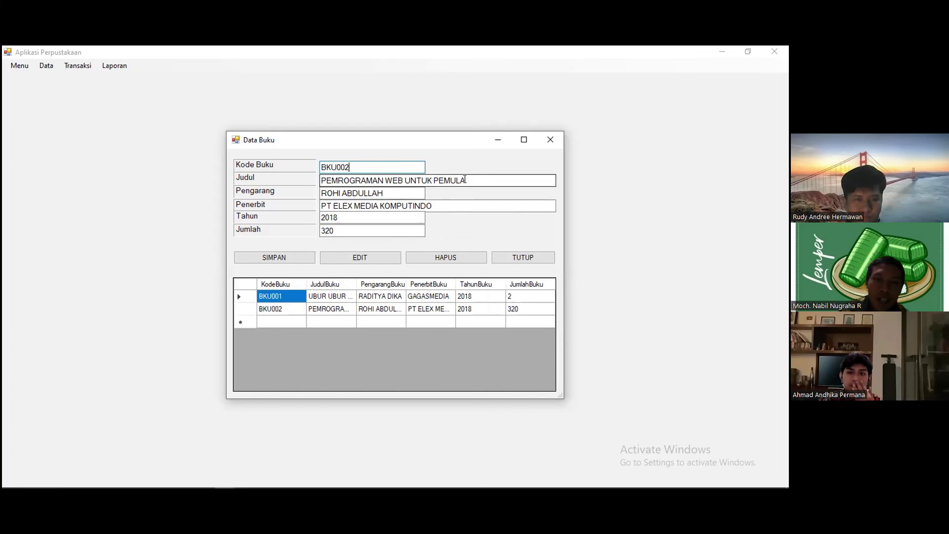
pyautogui.click(465, 180)
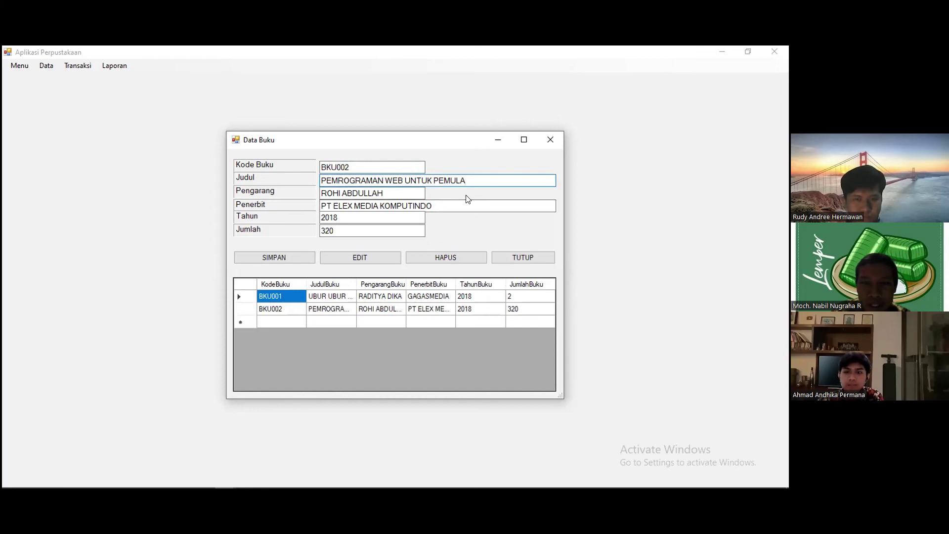
# - Change BKU002's title to PEMROGRAMAN WEB UNTUK SEORANG EXPERT and save it to both databases
pyautogui.press('BackSpace')
pyautogui.press('BackSpace')
pyautogui.press('BackSpace')
pyautogui.press('BackSpace')
pyautogui.press('BackSpace')
pyautogui.press('BackSpace')
pyautogui.write('SEORANG EXPERT')
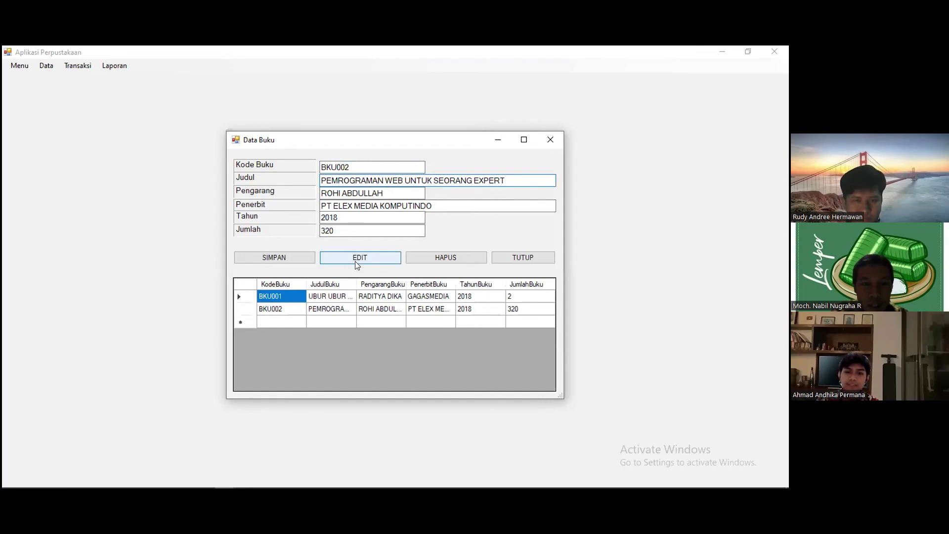
pyautogui.click(357, 266)
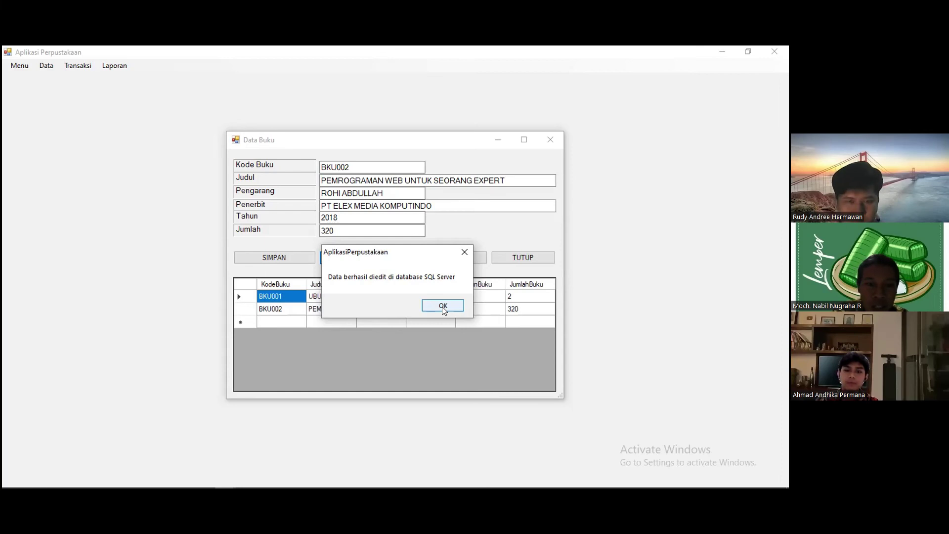
pyautogui.click(442, 306)
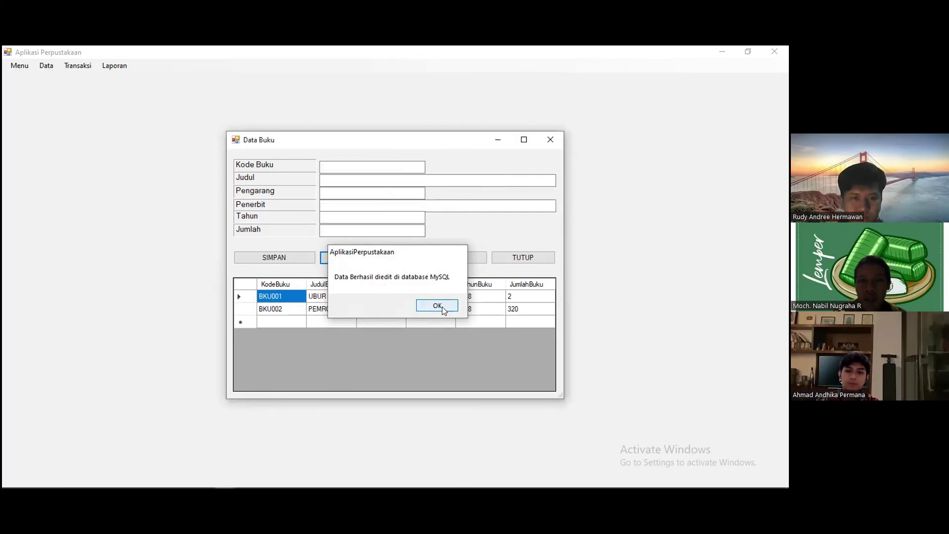
pyautogui.click(442, 306)
pyautogui.moveTo(303, 476)
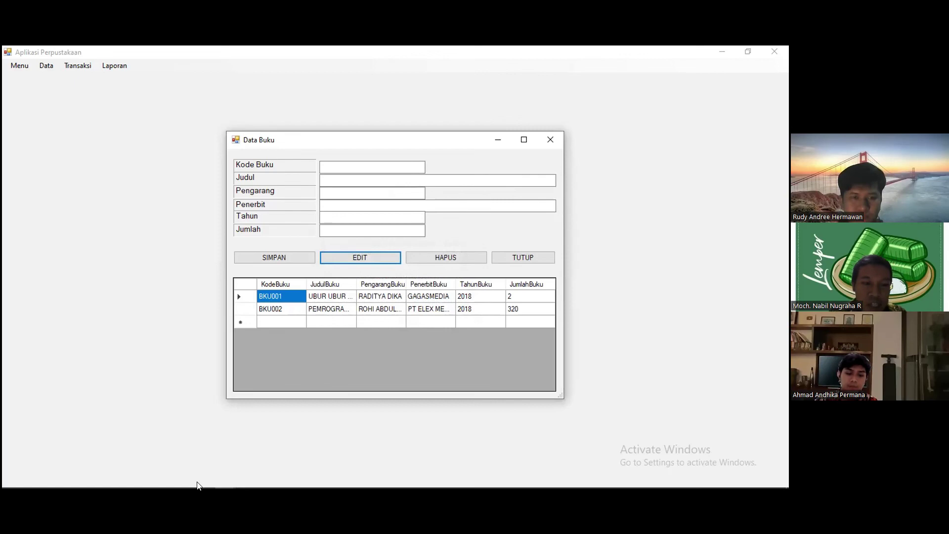
pyautogui.click(162, 481)
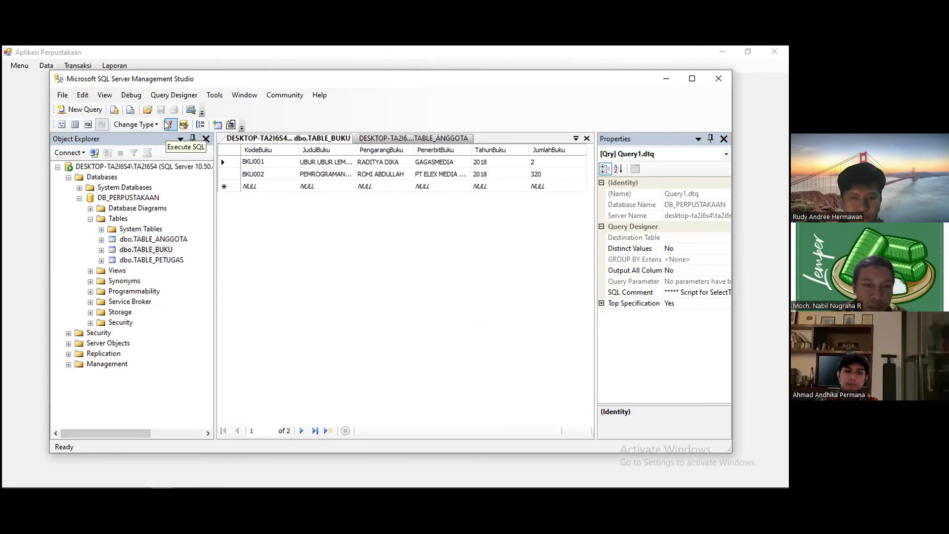
# - Re-run the TABLE_BUKU query and widen JudulBuku to read BKU002's new title
pyautogui.click(167, 125)
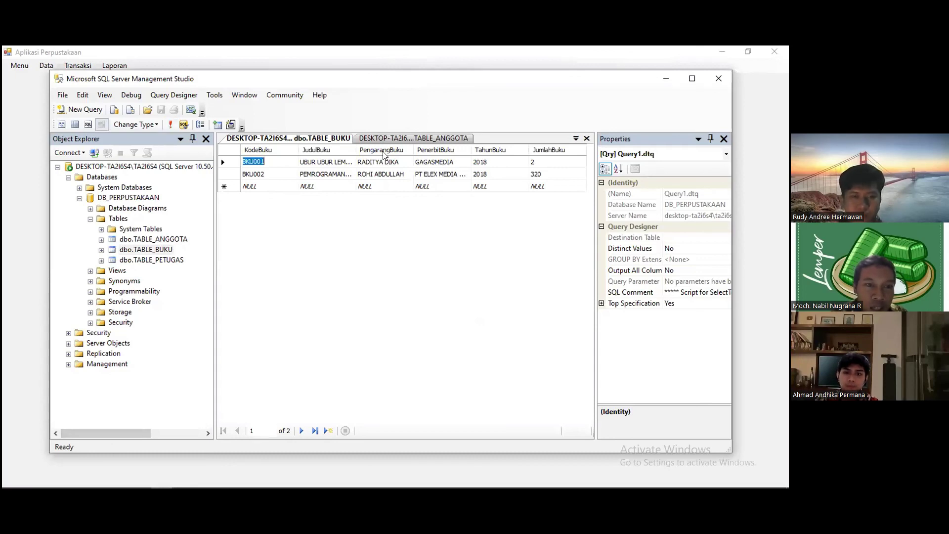
pyautogui.moveTo(355, 147); pyautogui.dragTo(459, 148)
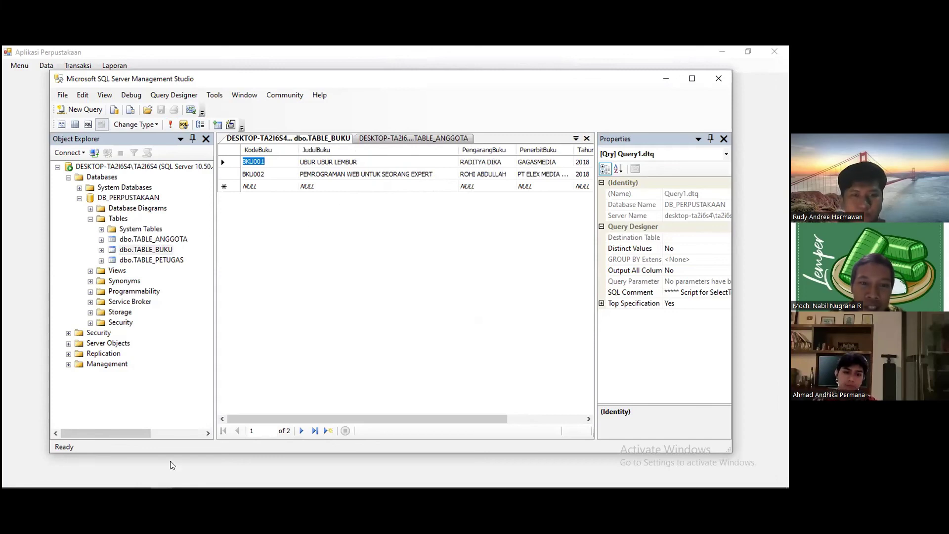
pyautogui.moveTo(126, 479)
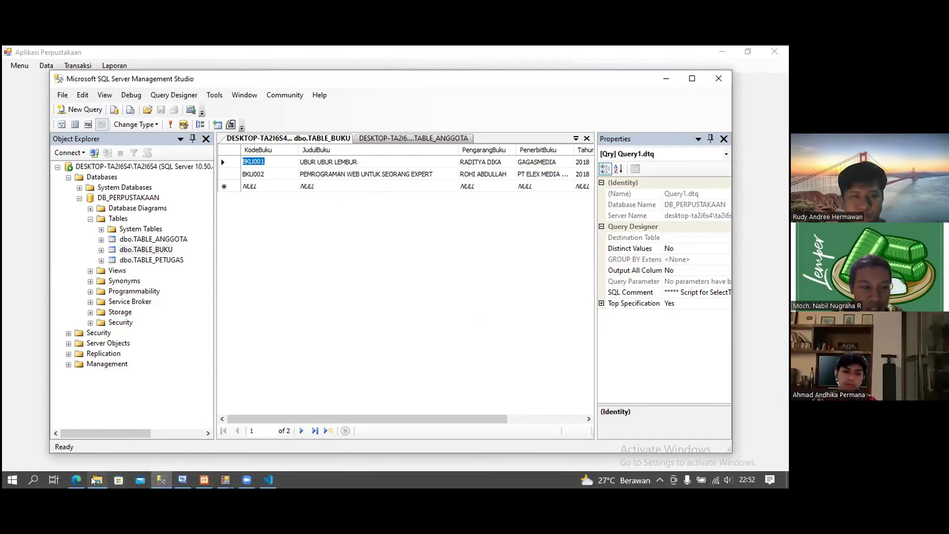
pyautogui.moveTo(79, 481)
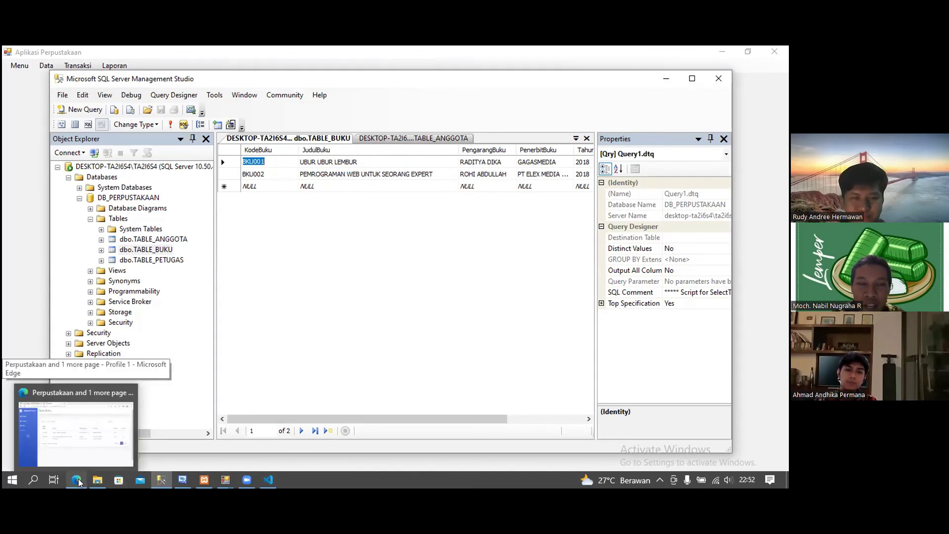
# - Reload phpMyAdmin's buku table to show BKU002's new title
pyautogui.click(78, 481)
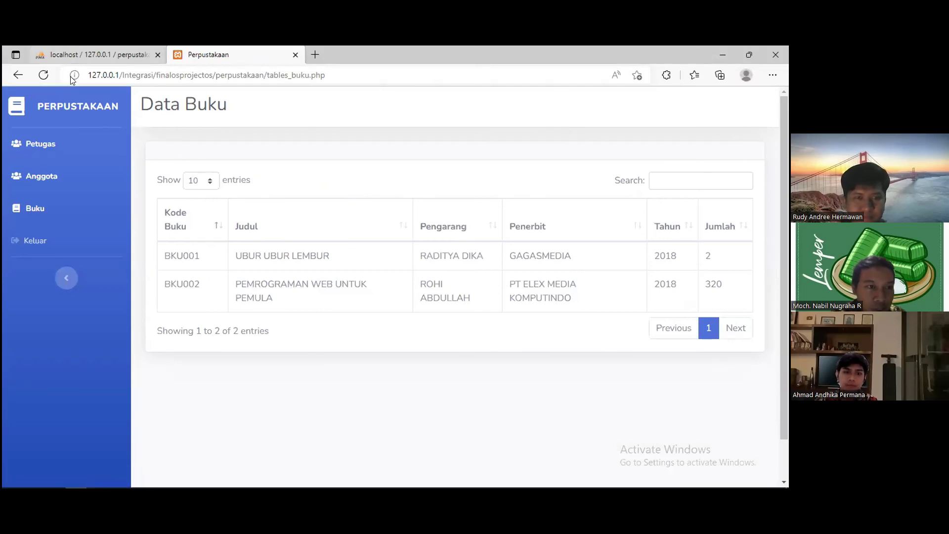
pyautogui.hotkey('ctrl', 'Tab')
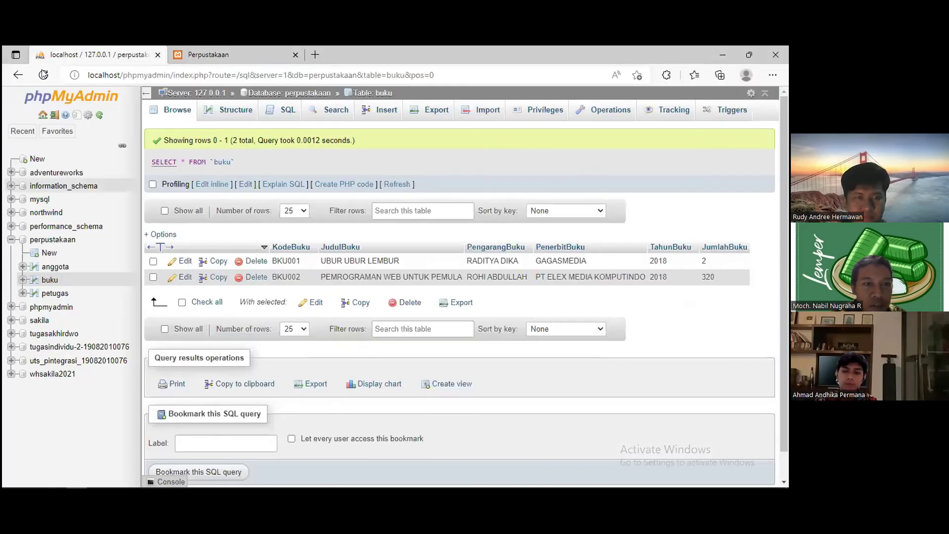
pyautogui.click(43, 75)
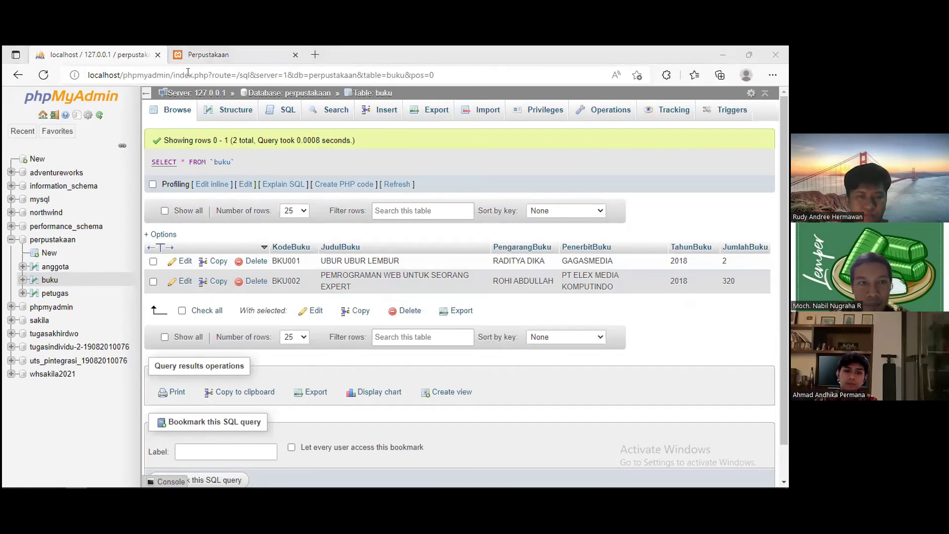
# - Refresh the web app's Data Buku page to confirm the updated BKU002 title
pyautogui.click(190, 55)
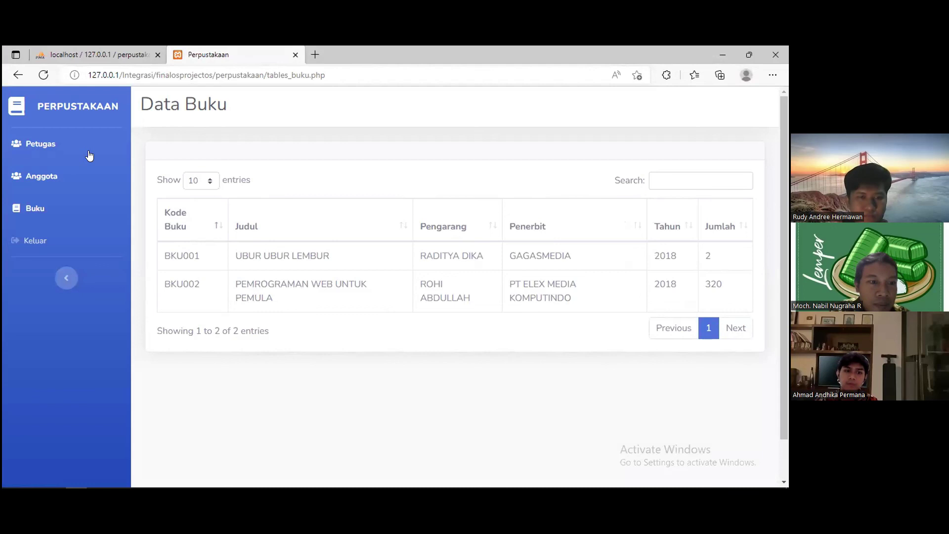
pyautogui.click(47, 78)
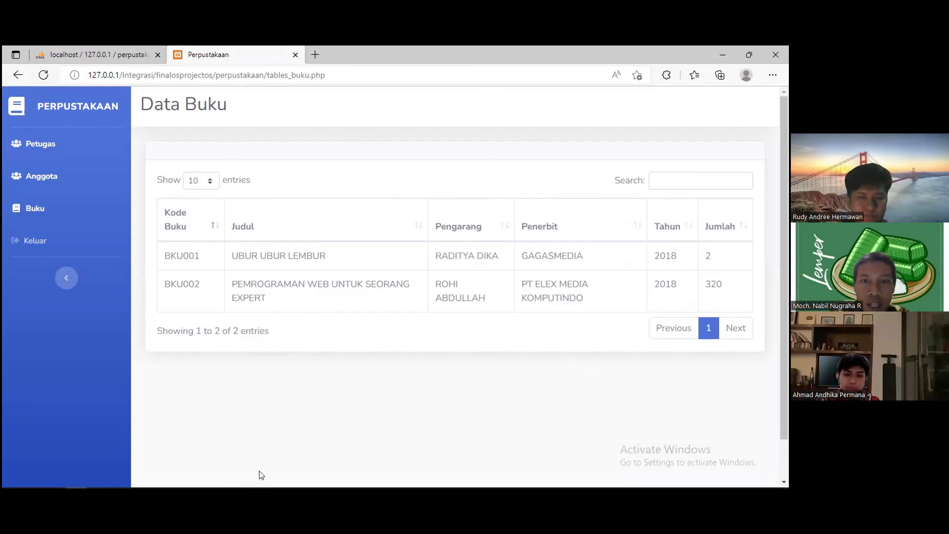
pyautogui.moveTo(251, 480)
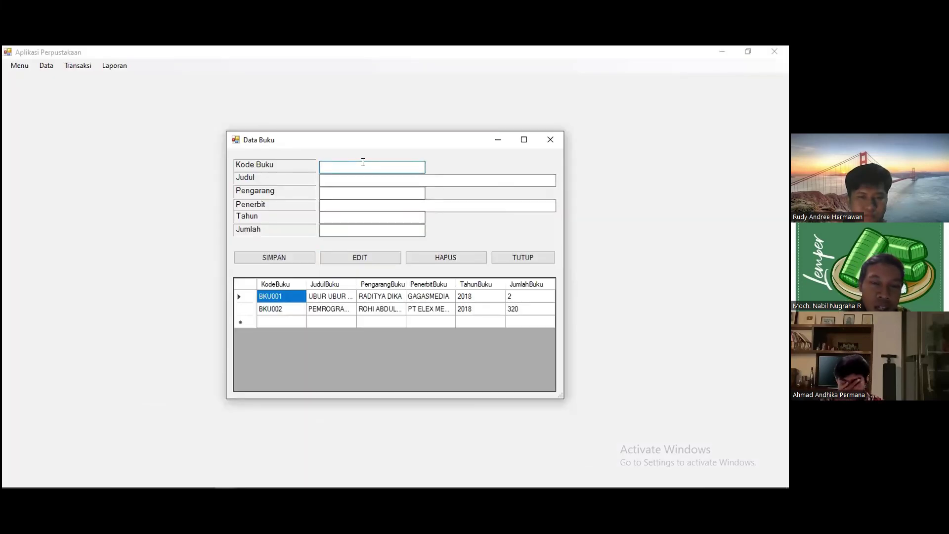
# - Load BKU002 by its code and delete it from both databases with HAPUS
pyautogui.write('BKU002')
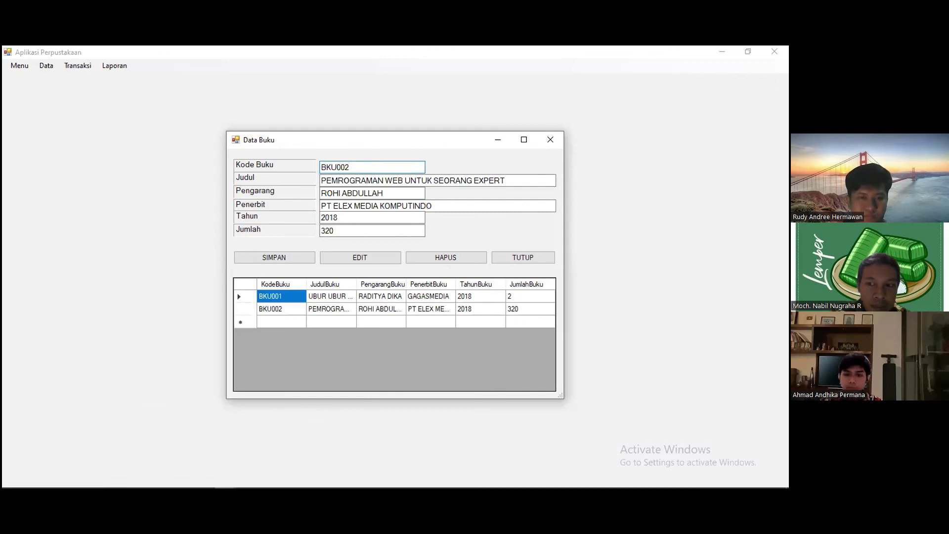
pyautogui.click(455, 262)
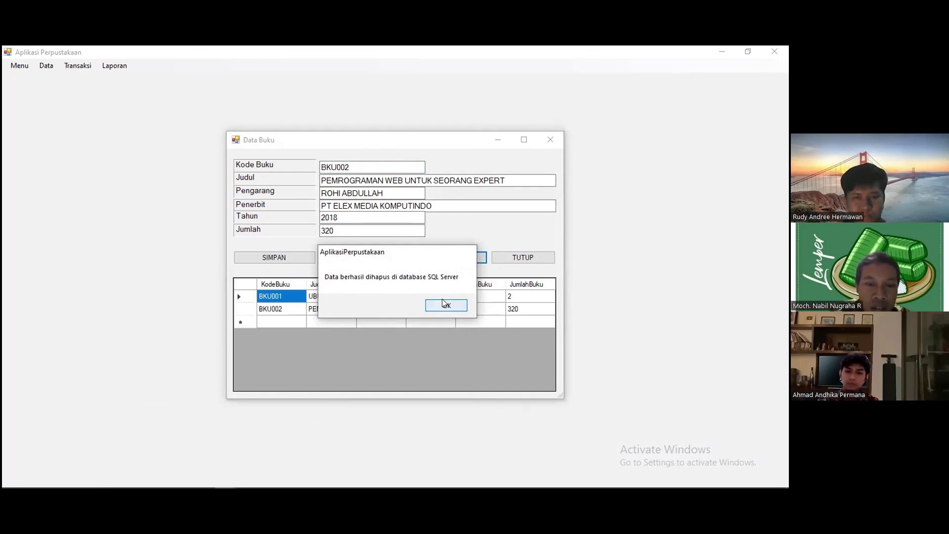
pyautogui.click(444, 303)
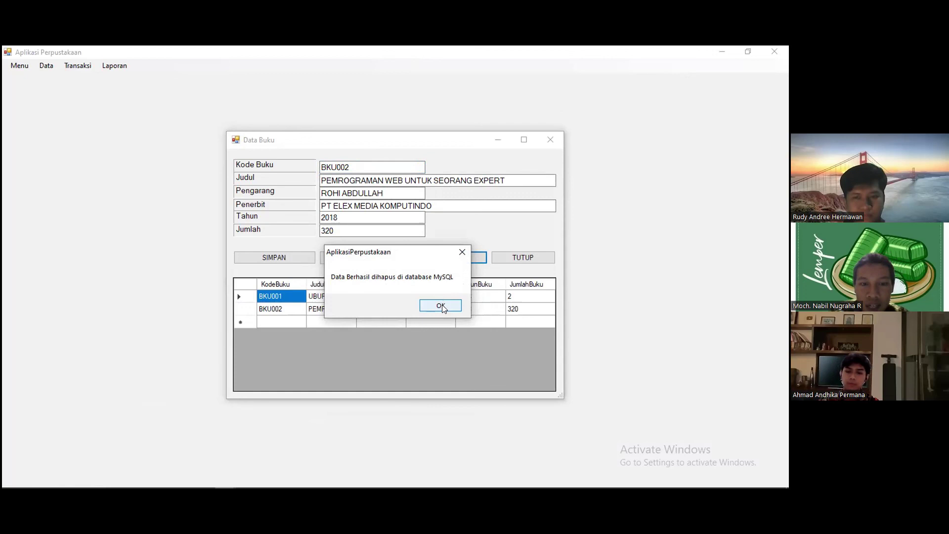
pyautogui.click(441, 306)
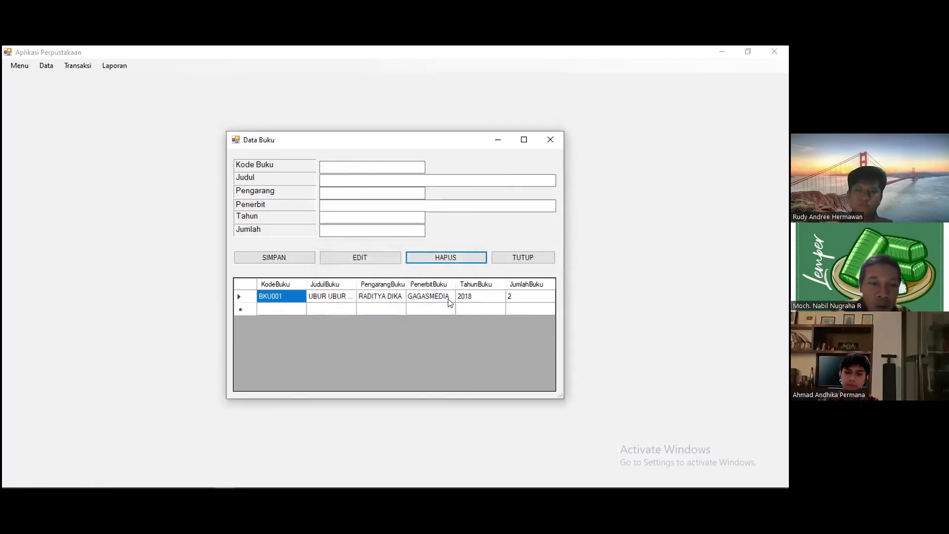
pyautogui.moveTo(184, 480)
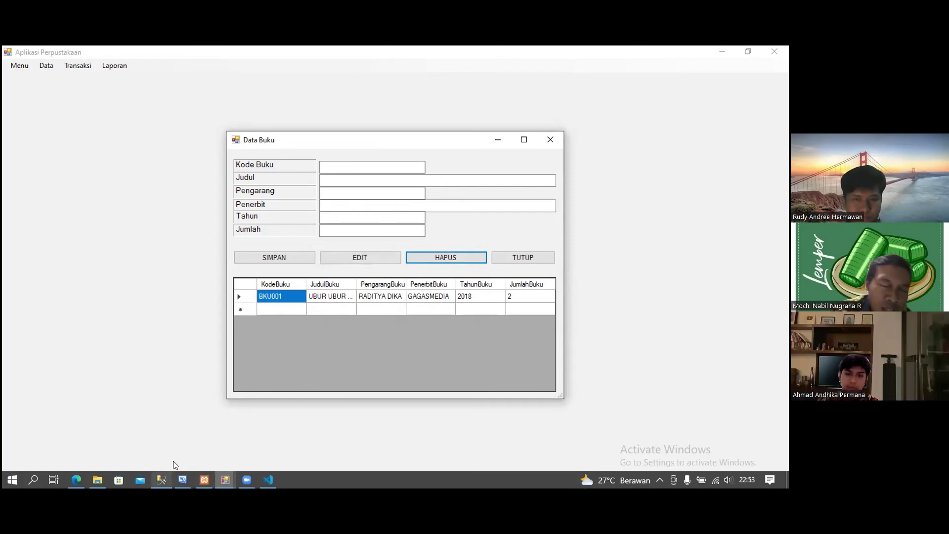
pyautogui.click(188, 430)
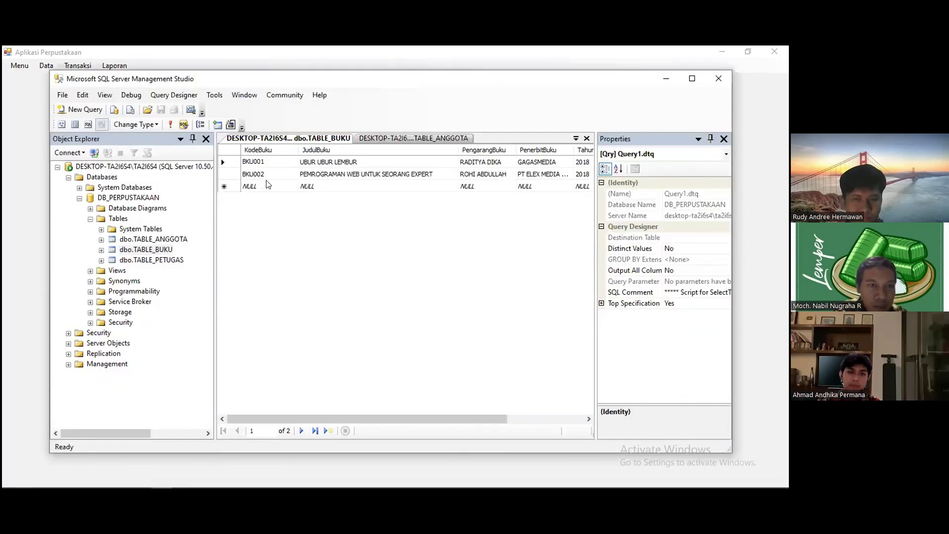
# - Re-run the TABLE_BUKU query to confirm only BKU001 remains
pyautogui.click(168, 126)
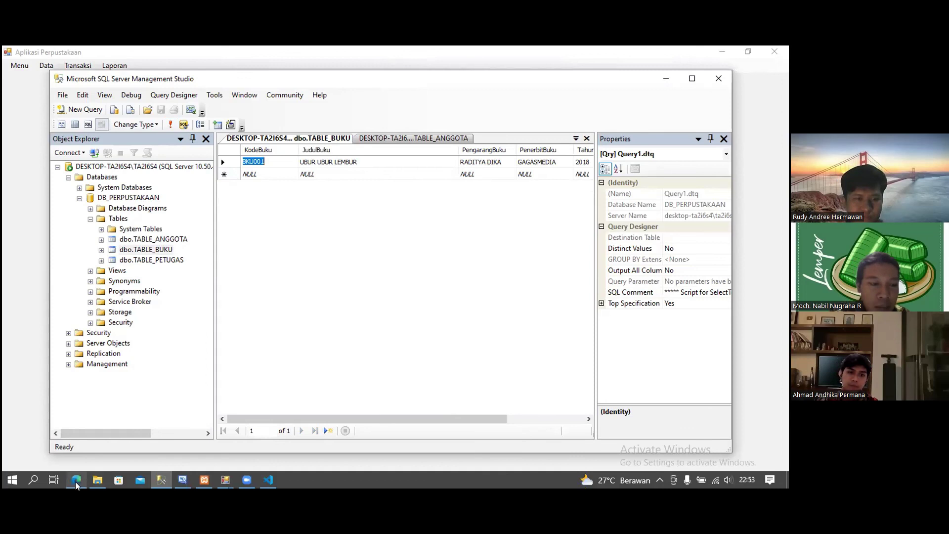
pyautogui.click(76, 480)
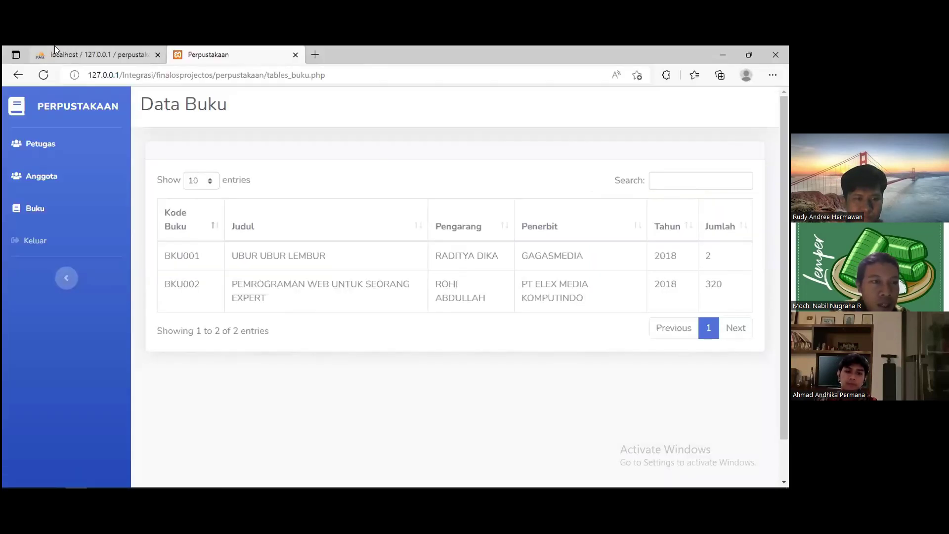
# - Reload phpMyAdmin's buku table and the web Data Buku page, both now listing only BKU001
pyautogui.click(54, 47)
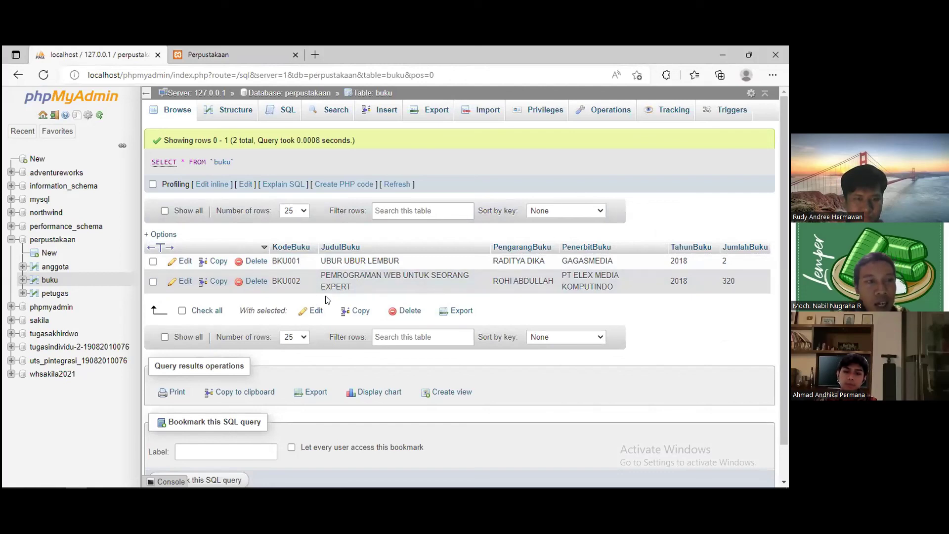
pyautogui.click(41, 77)
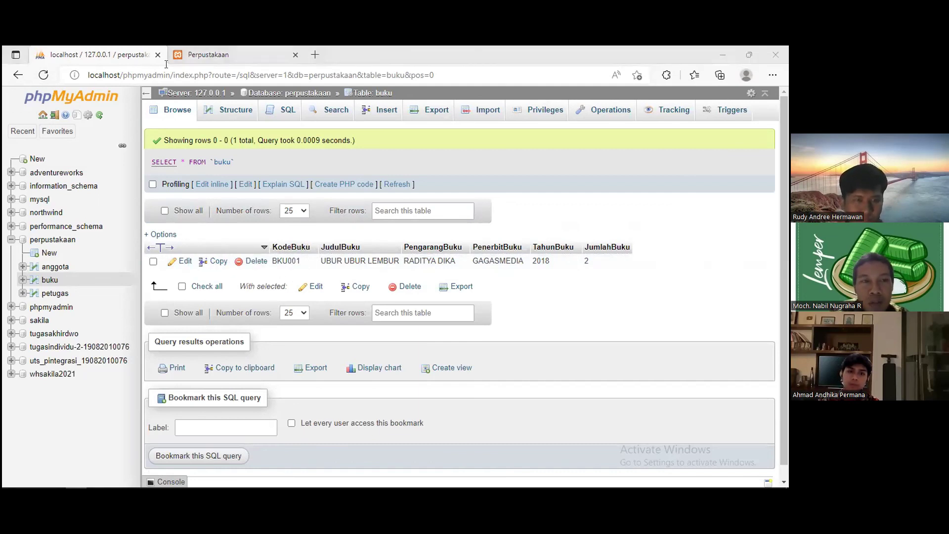
pyautogui.click(208, 55)
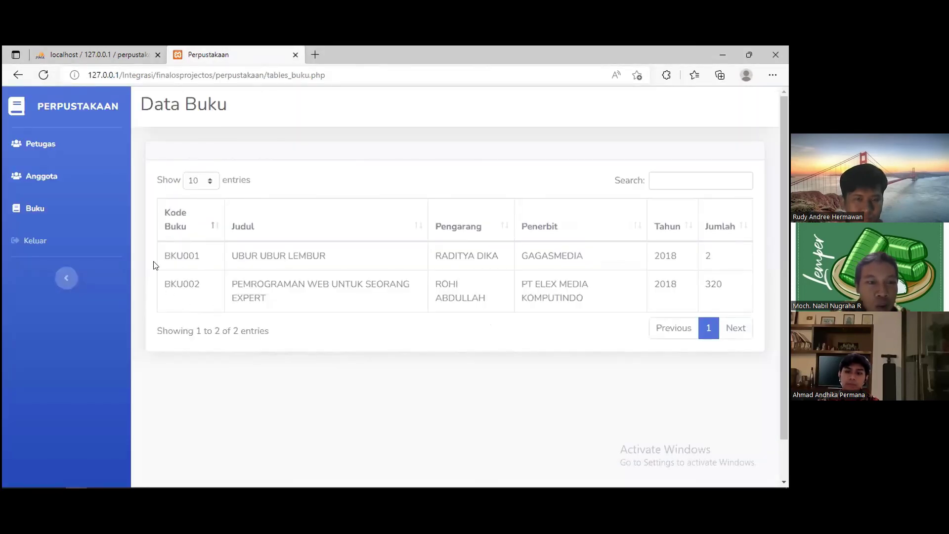
pyautogui.click(44, 77)
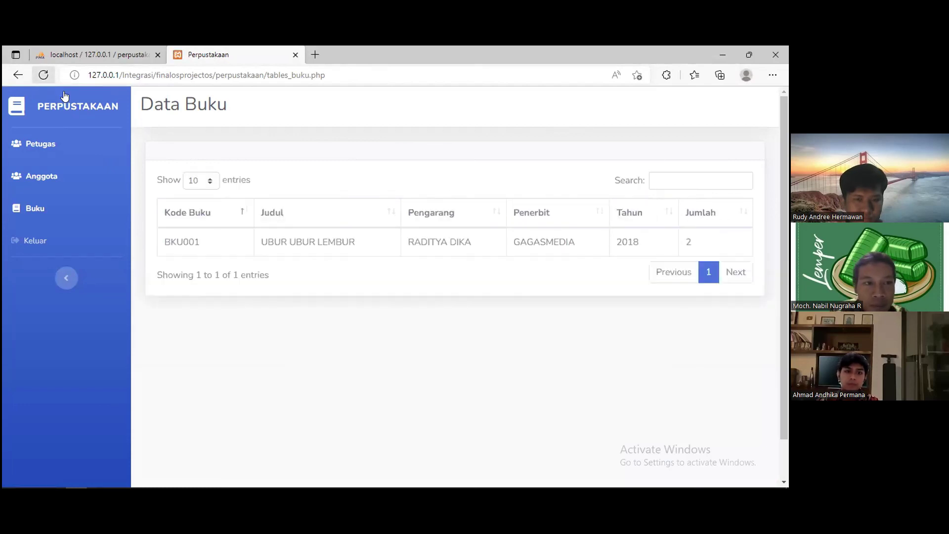